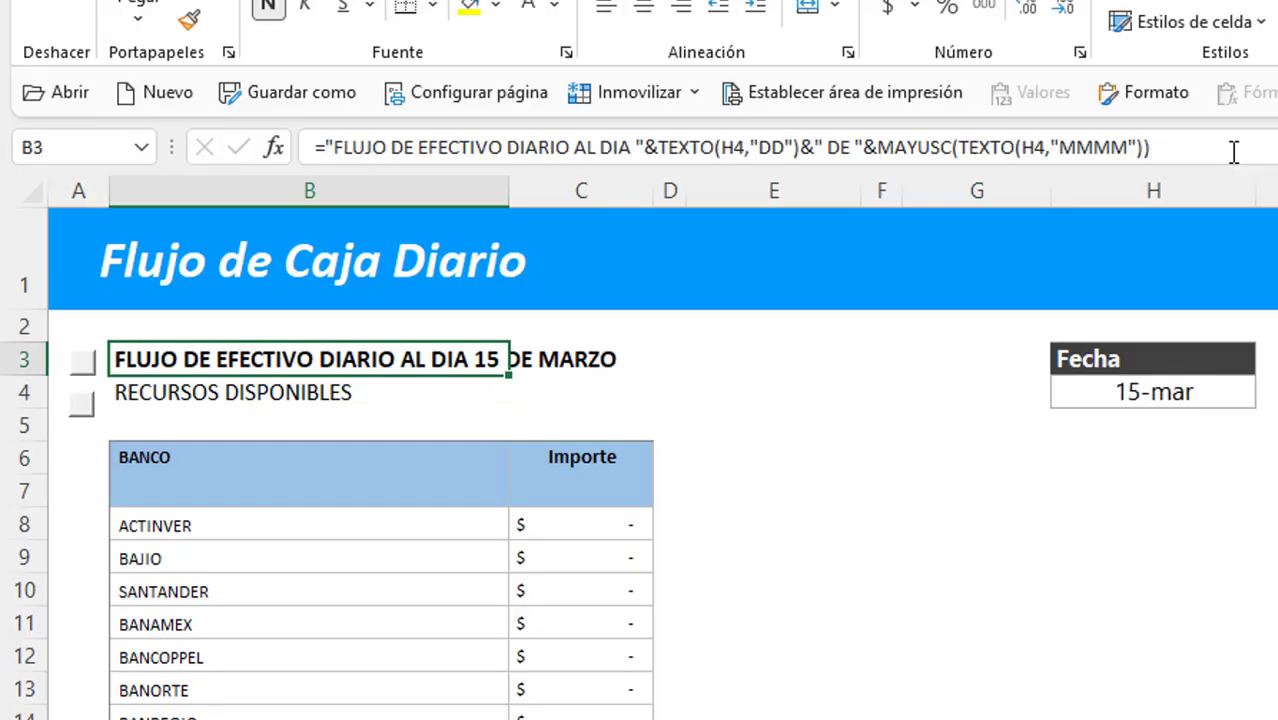
# - Change the Fecha date in H4 to 18-oct
pyautogui.press('Down')
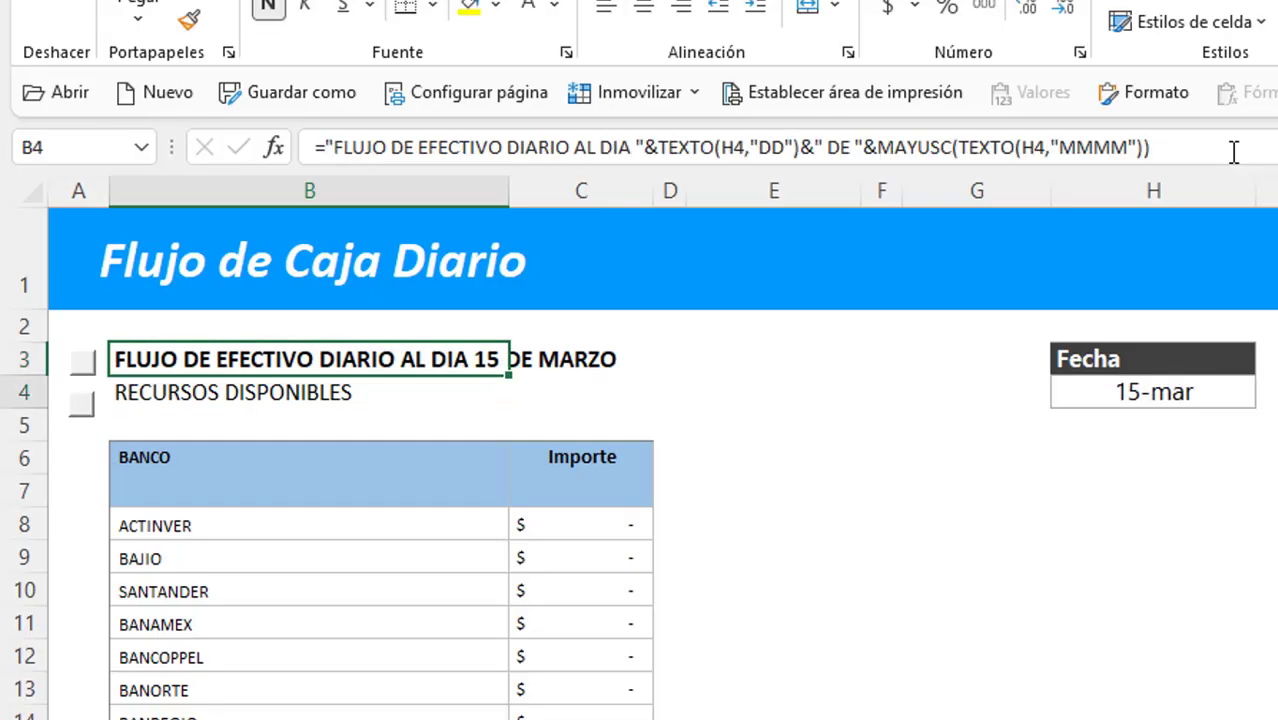
pyautogui.press('Up')
pyautogui.click(1230, 392)
pyautogui.write('15')
pyautogui.press('Escape')
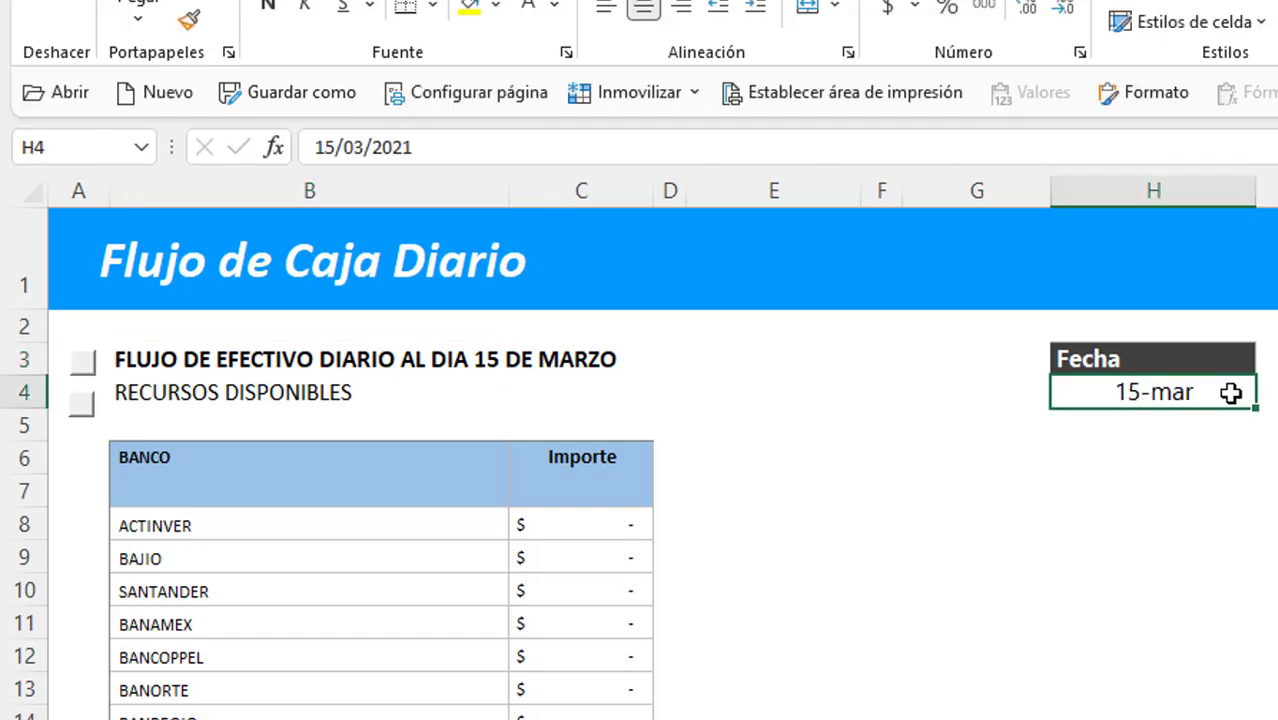
pyautogui.write('18/10')
pyautogui.hotkey('ctrl', 'Return')
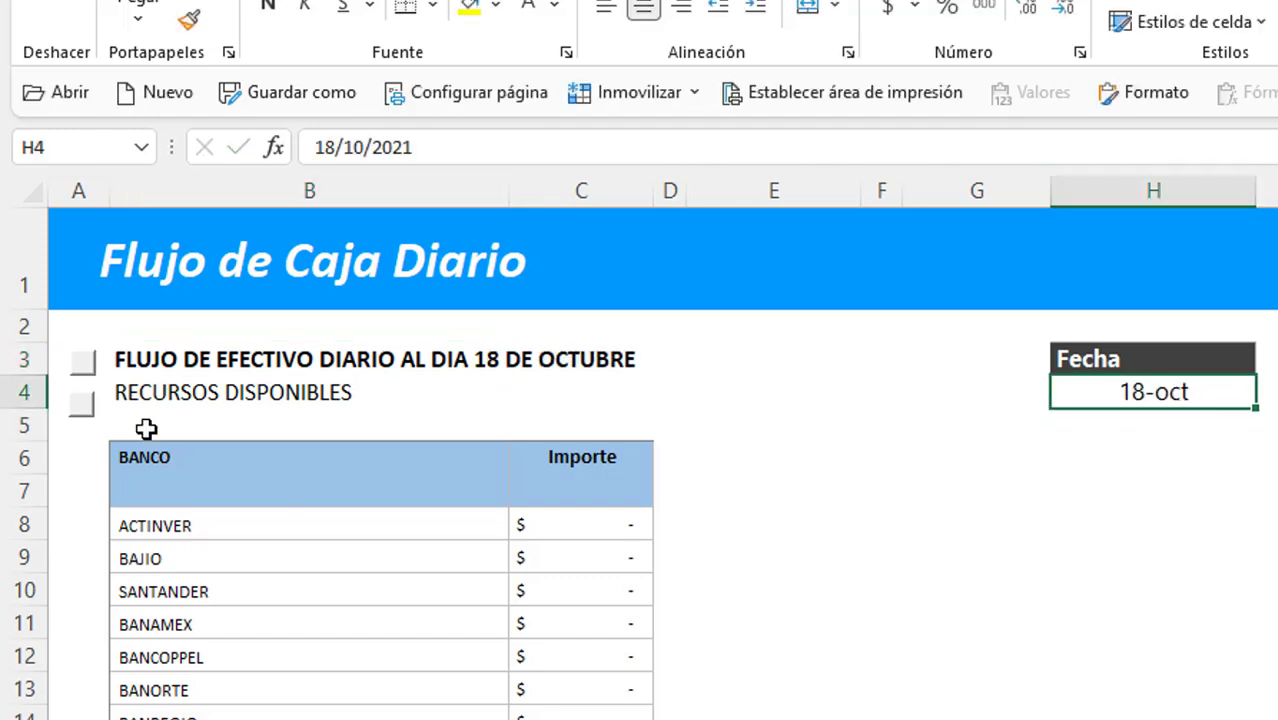
# - Append &TEXTO(H4,"AAAA") to the B3 title formula so it shows the year
pyautogui.click(150, 360)
pyautogui.click(1215, 148)
pyautogui.write('&TEXTO(H4,"DD")&" DE "&MAYUSC(TEXTO(H4,"MMMM"))&TEXTO(H4,"DD')
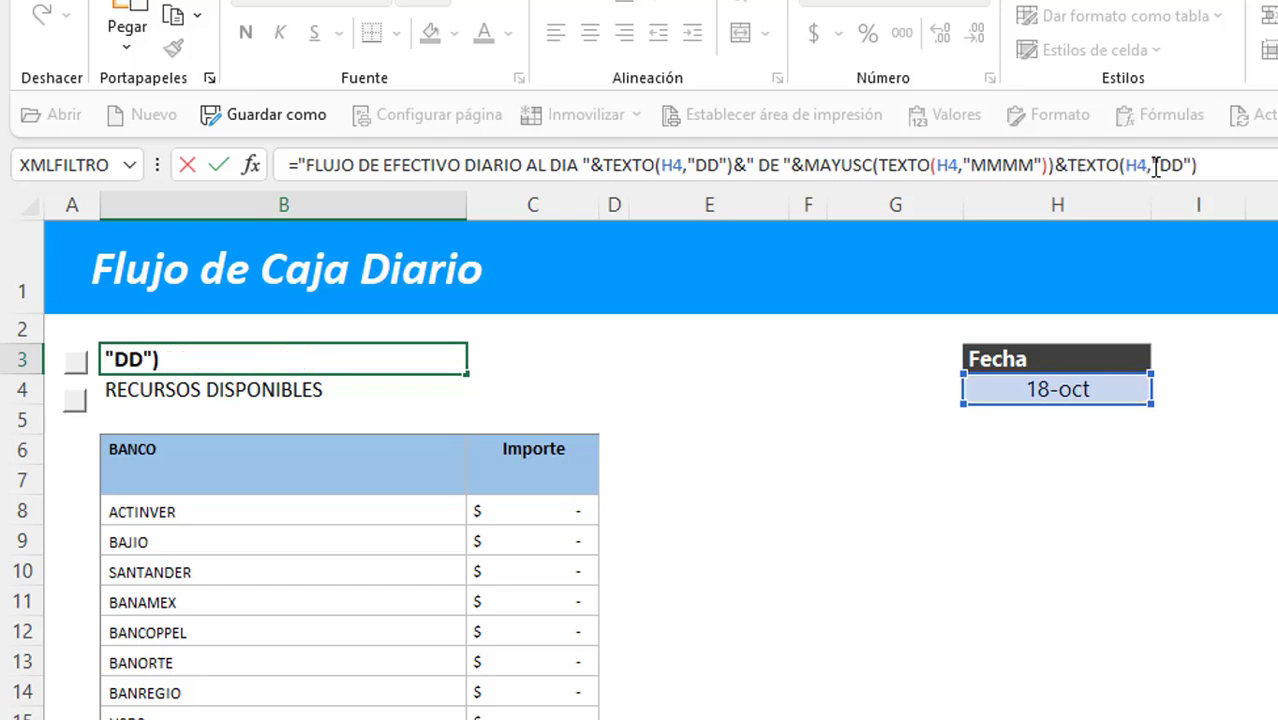
pyautogui.click(1150, 165)
pyautogui.click(1177, 165)
pyautogui.press('BackSpace')
pyautogui.press('BackSpace')
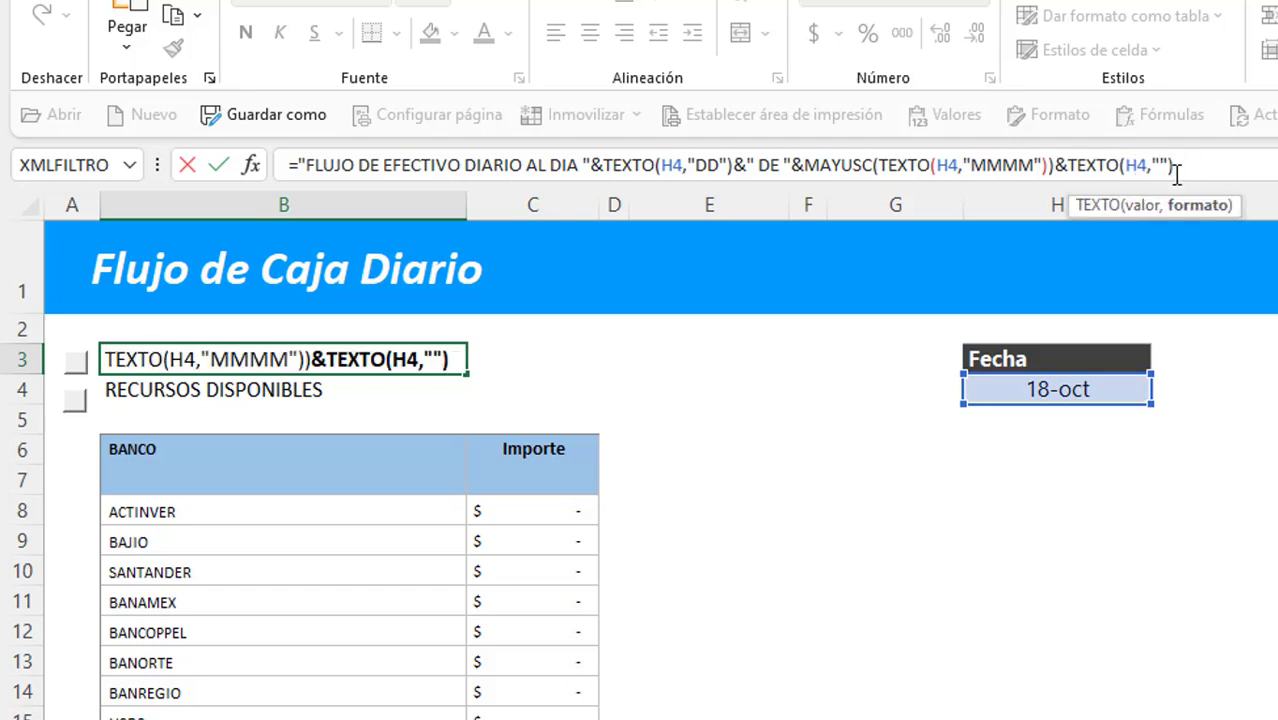
pyautogui.write('AAA')
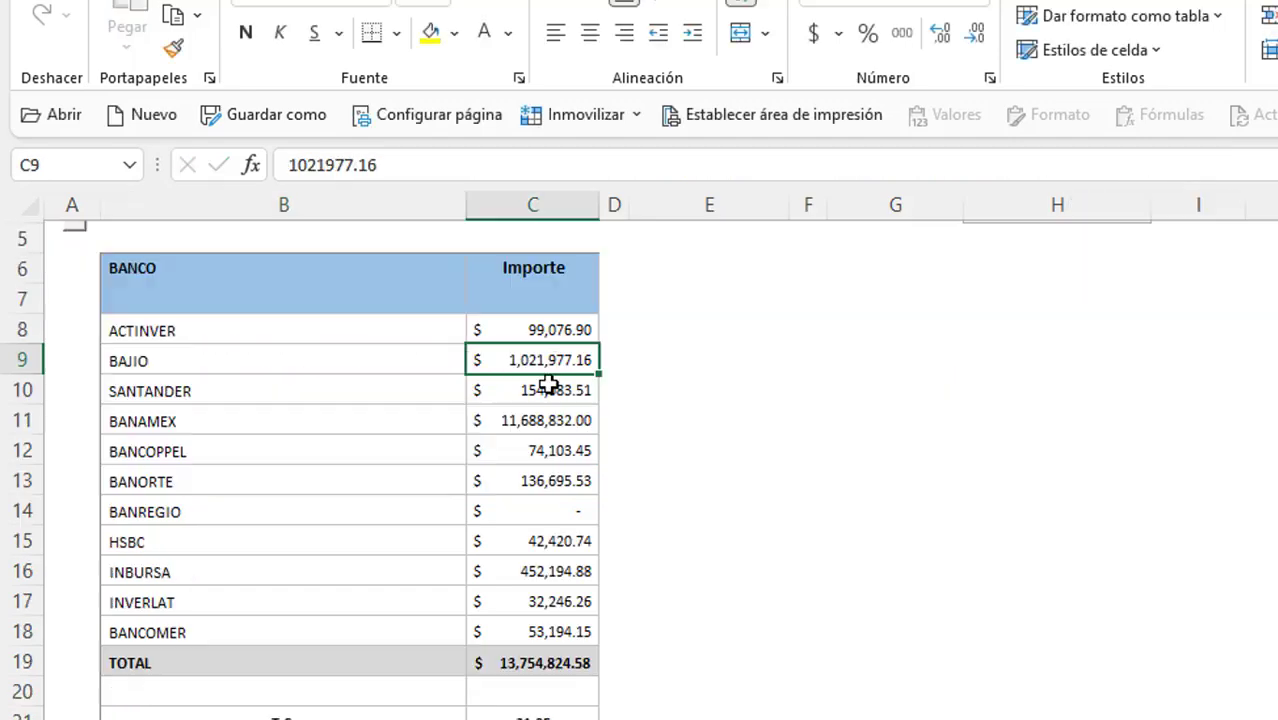
# - Paste the E22:E29 dollar amounts as values into C22:C29 and review the VALOR M.N. formula
pyautogui.click(543, 575)
pyautogui.scroll(1, 543, 585)
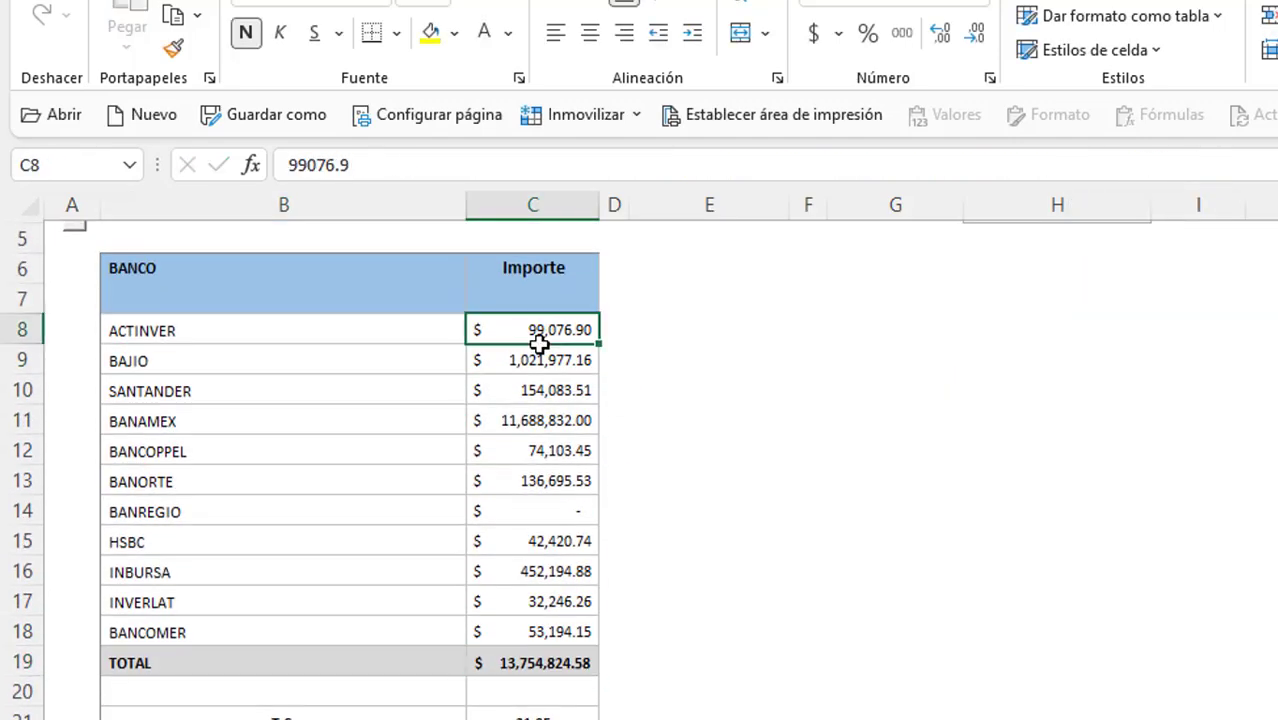
pyautogui.moveTo(528, 334); pyautogui.dragTo(520, 612)
pyautogui.hotkey('ctrl', 'c')
pyautogui.scroll(-2, 700, 600)
pyautogui.rightClick(542, 300)
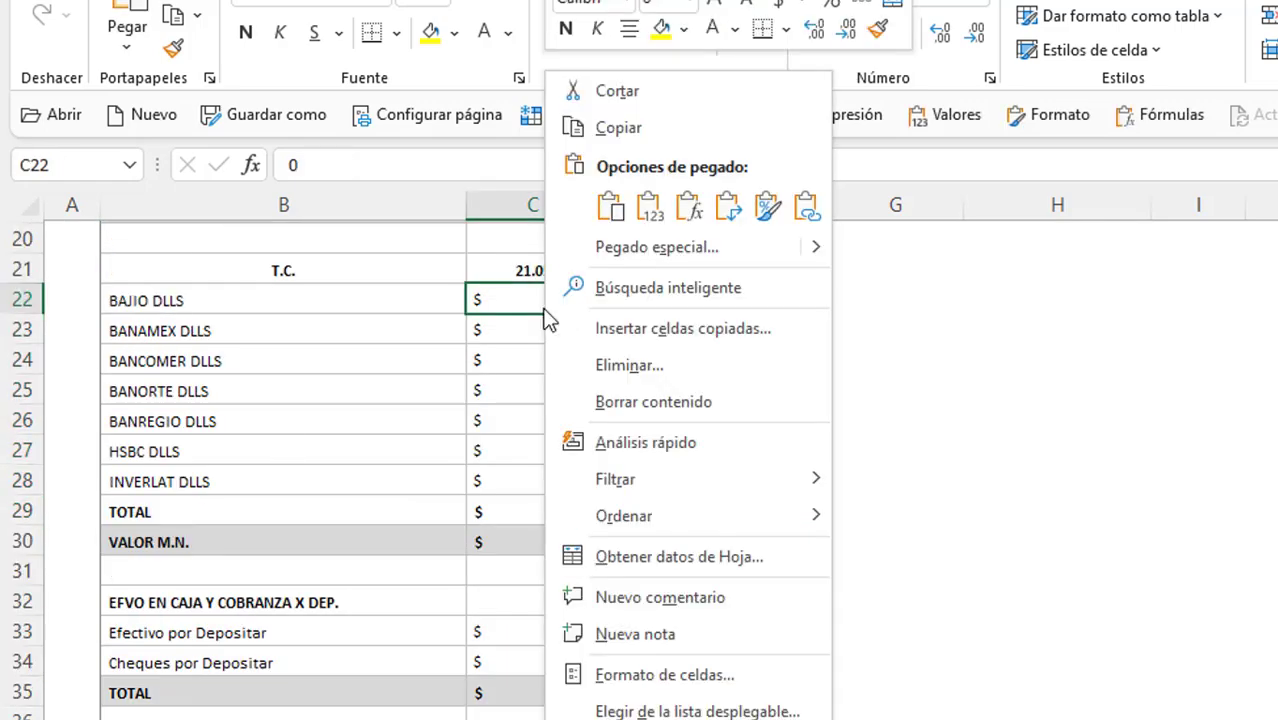
pyautogui.click(656, 205)
pyautogui.click(534, 360)
pyautogui.click(536, 483)
pyautogui.press('Down')
pyautogui.press('Down')
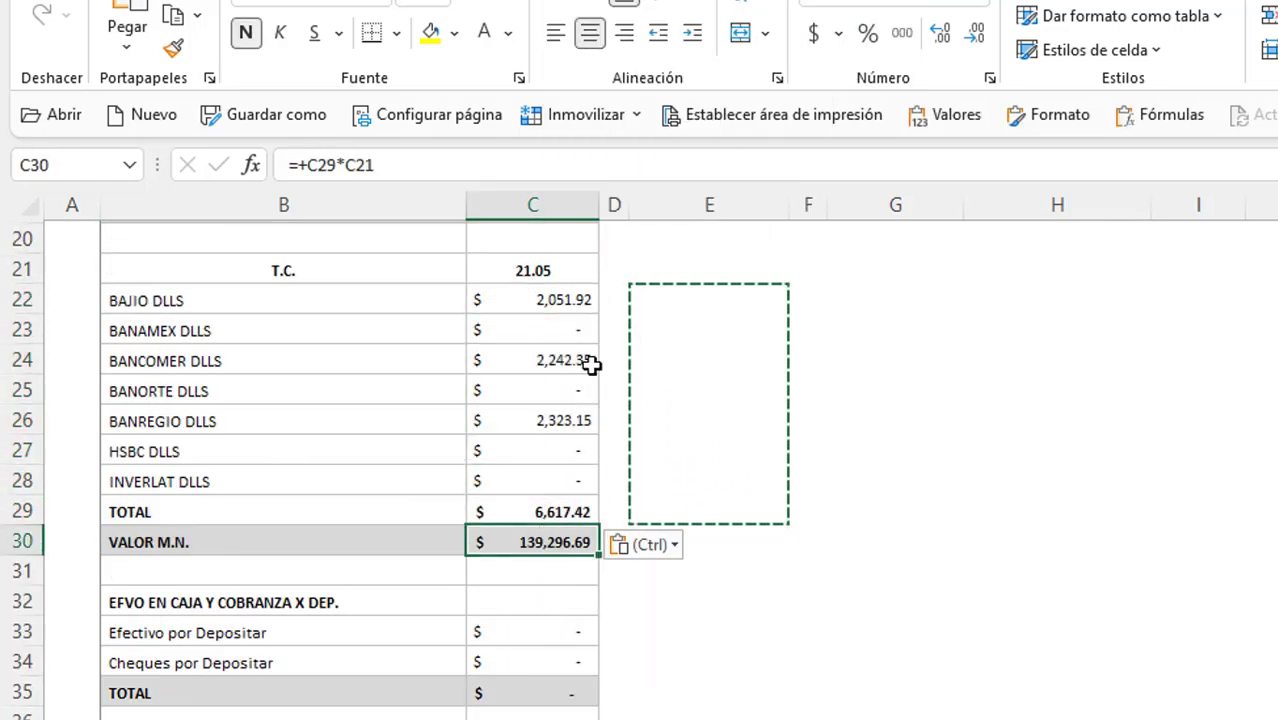
pyautogui.click(608, 172)
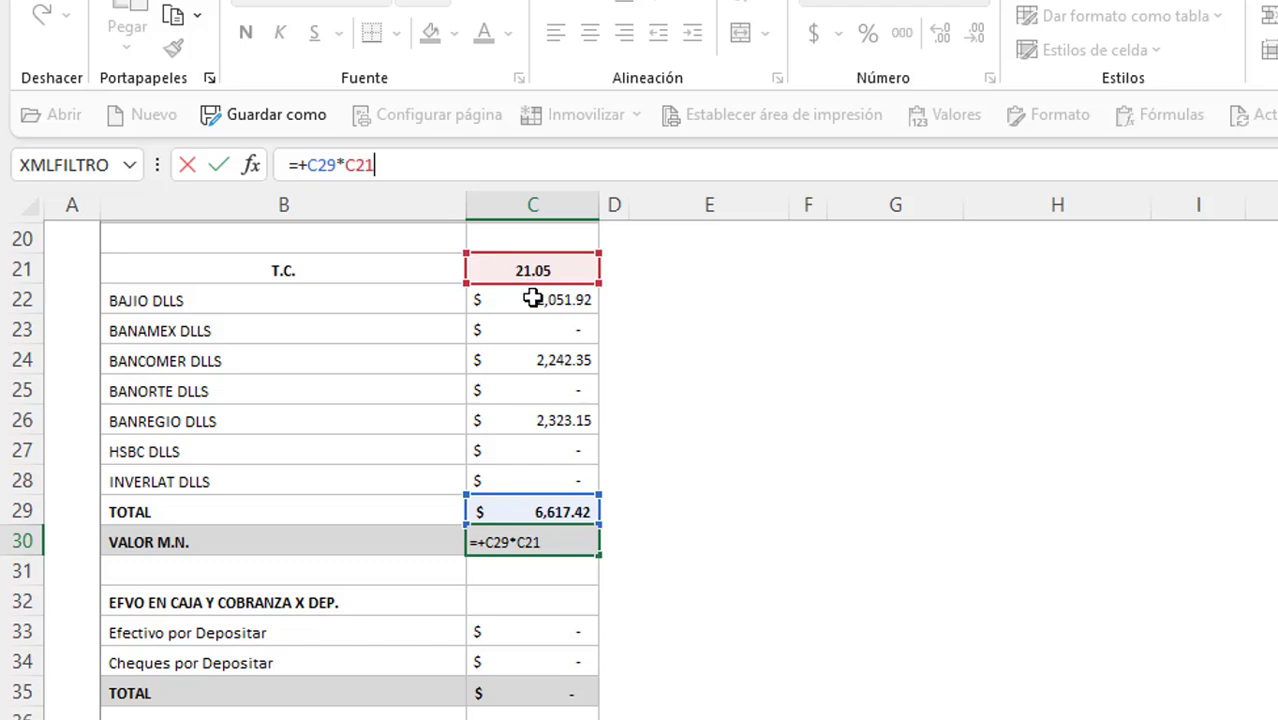
pyautogui.press('Escape')
# - Select the five branch columns C through G, from Sinaloa to Ciudad México
pyautogui.scroll(10, 713, 509)
pyautogui.click(590, 541)
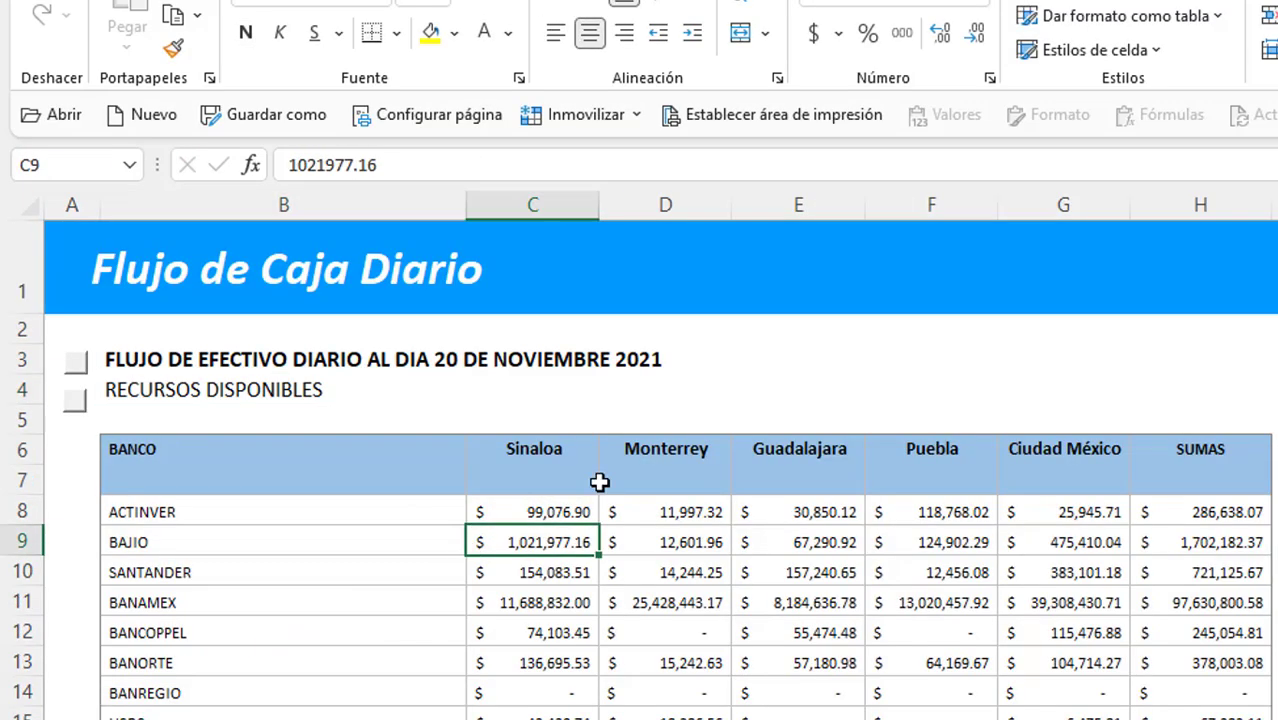
pyautogui.click(610, 480)
pyautogui.moveTo(560, 205); pyautogui.dragTo(1063, 197)
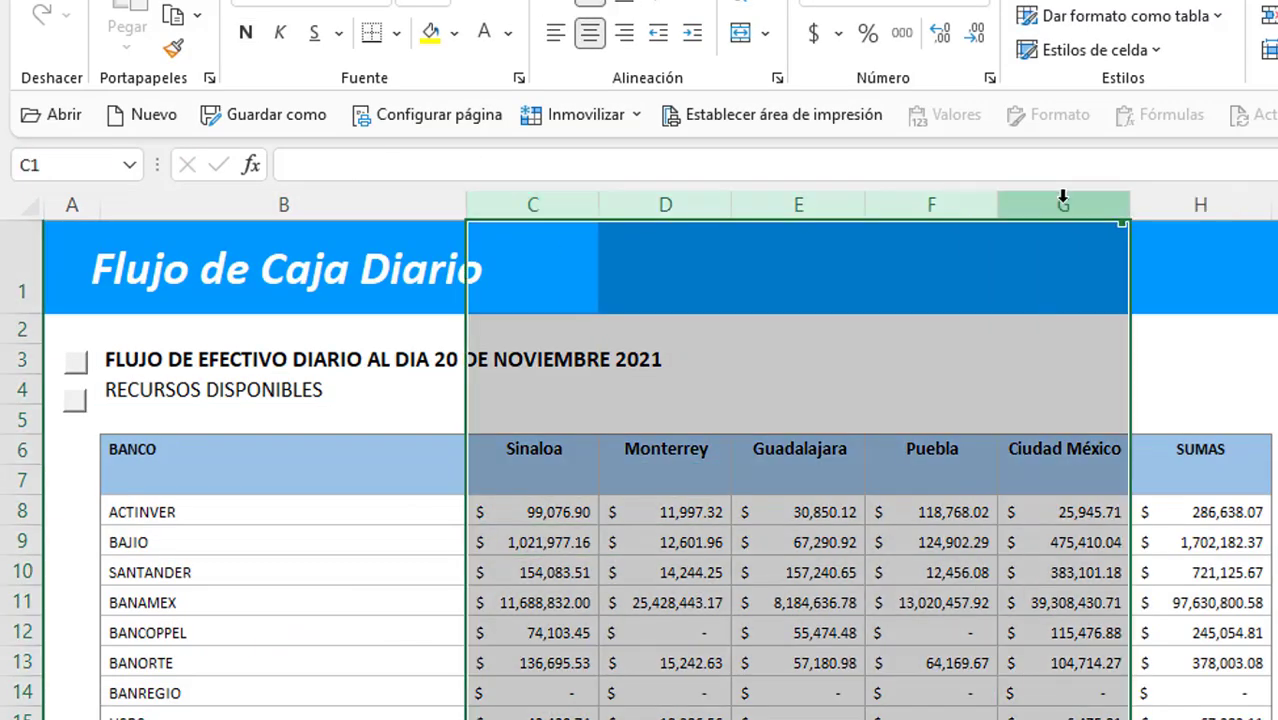
pyautogui.click(742, 572)
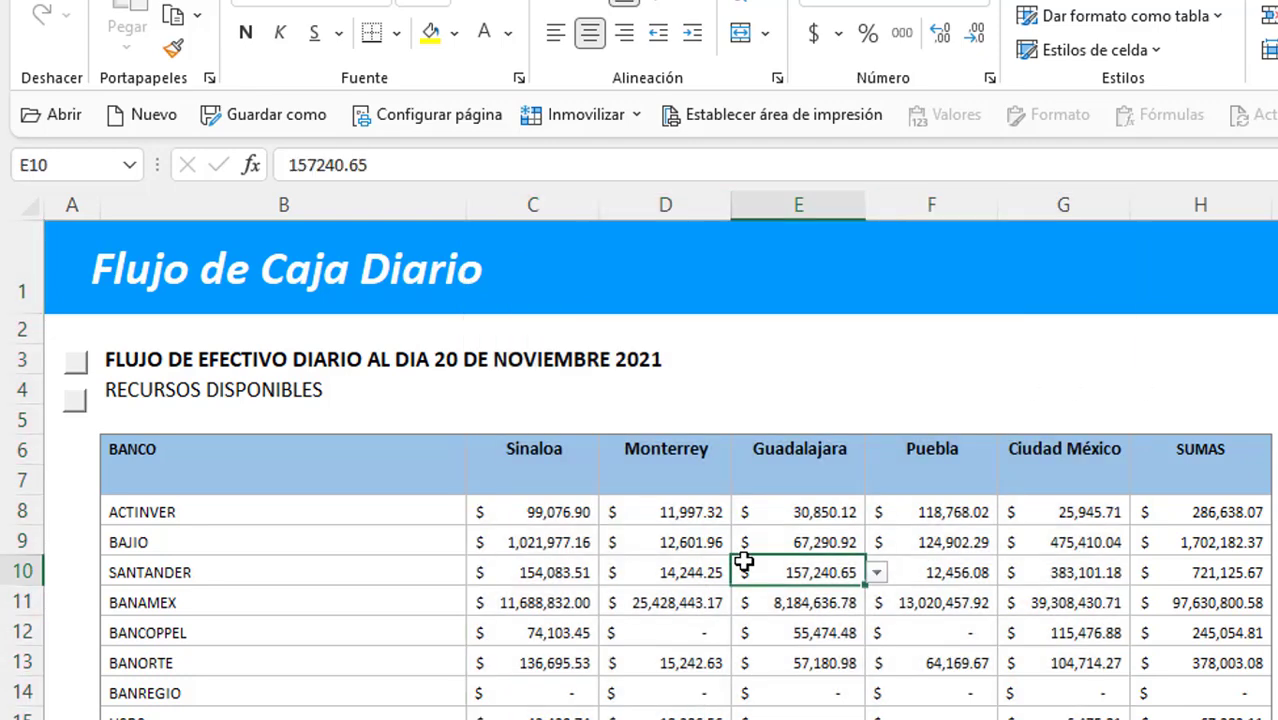
pyautogui.moveTo(548, 205)
pyautogui.mouseDown()
pyautogui.moveTo(679, 205)
pyautogui.moveTo(548, 207)
pyautogui.mouseUp()
pyautogui.click(653, 205)
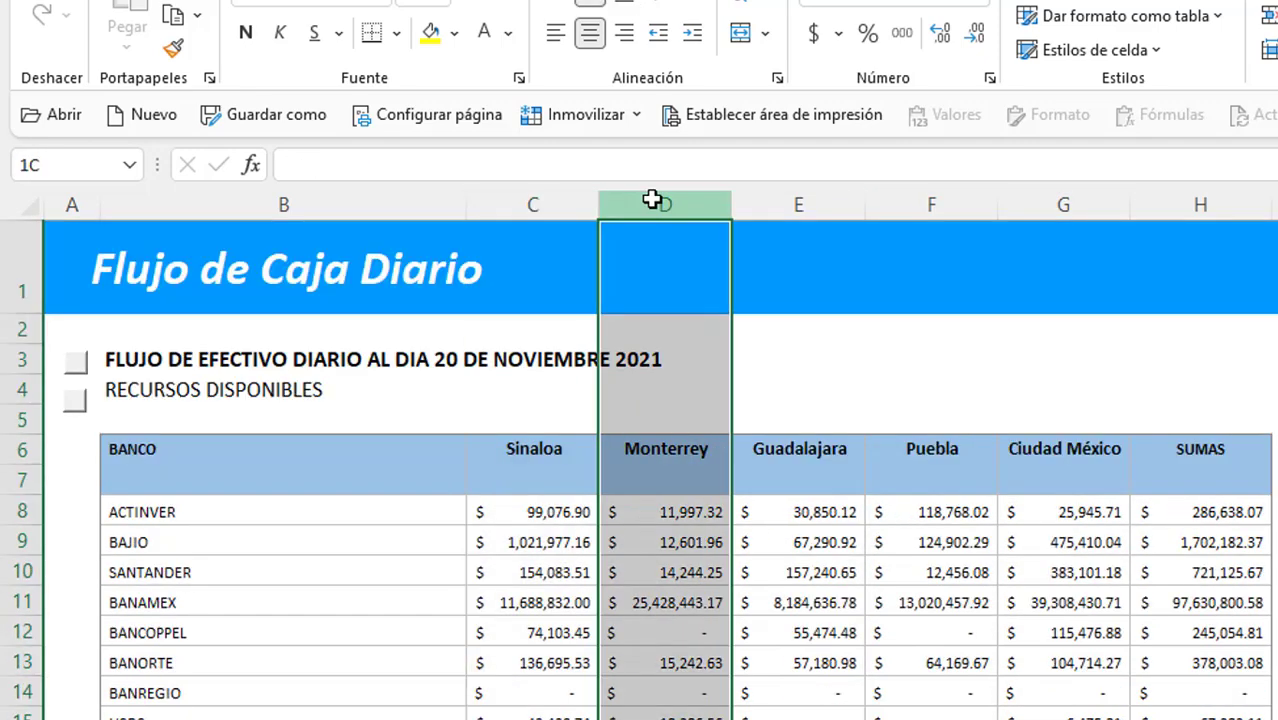
pyautogui.click(798, 205)
pyautogui.scroll(-1, 996, 300)
pyautogui.click(1056, 380)
pyautogui.moveTo(1167, 379); pyautogui.dragTo(1187, 627)
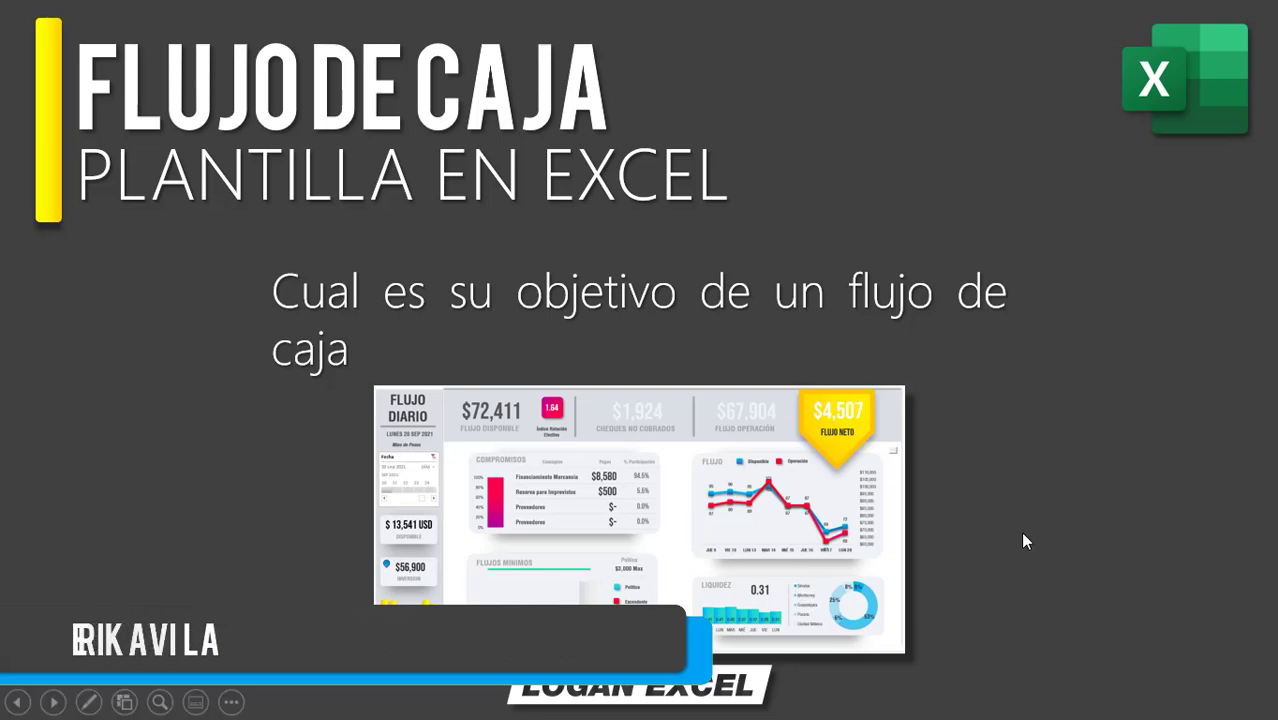
# - Zoom into the dashboard template image, then advance to the 'Flujo de caja – Elaboración' slide
pyautogui.click(838, 543)
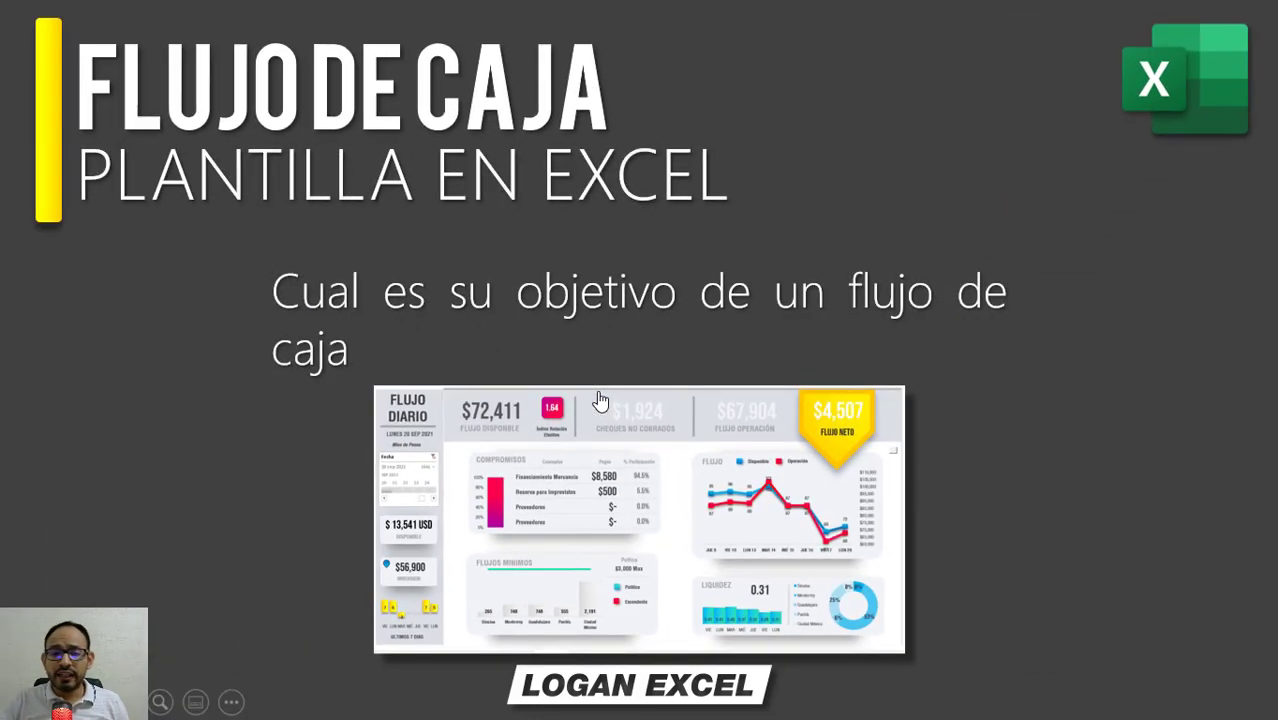
pyautogui.click(1080, 450)
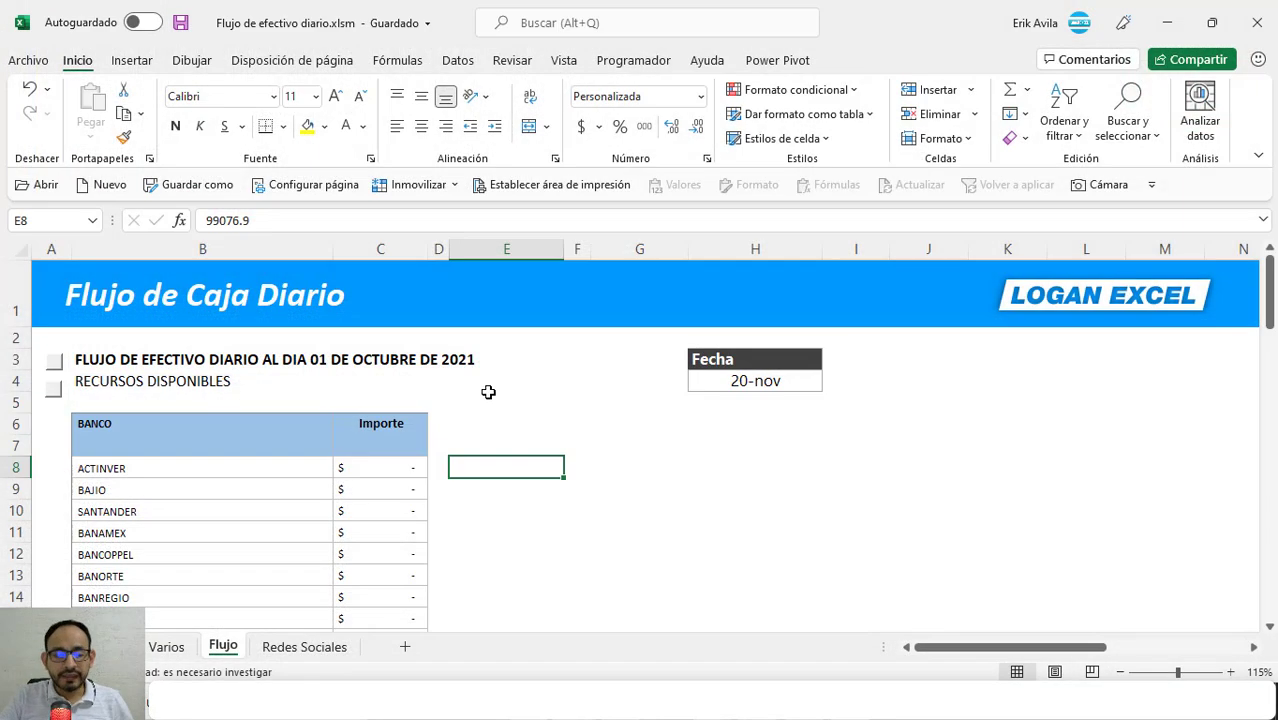
pyautogui.click(489, 395)
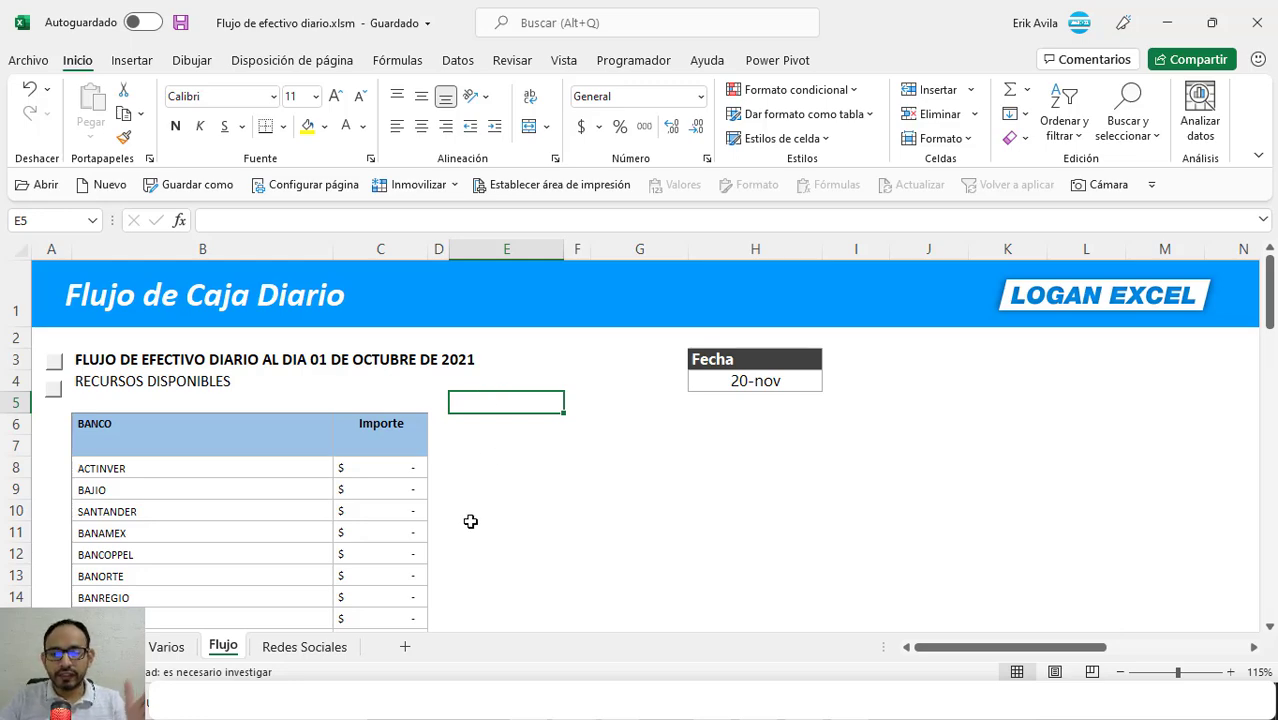
pyautogui.scroll(-1, 465, 522)
pyautogui.scroll(-3, 465, 522)
pyautogui.scroll(-6, 382, 516)
pyautogui.scroll(-1, 382, 516)
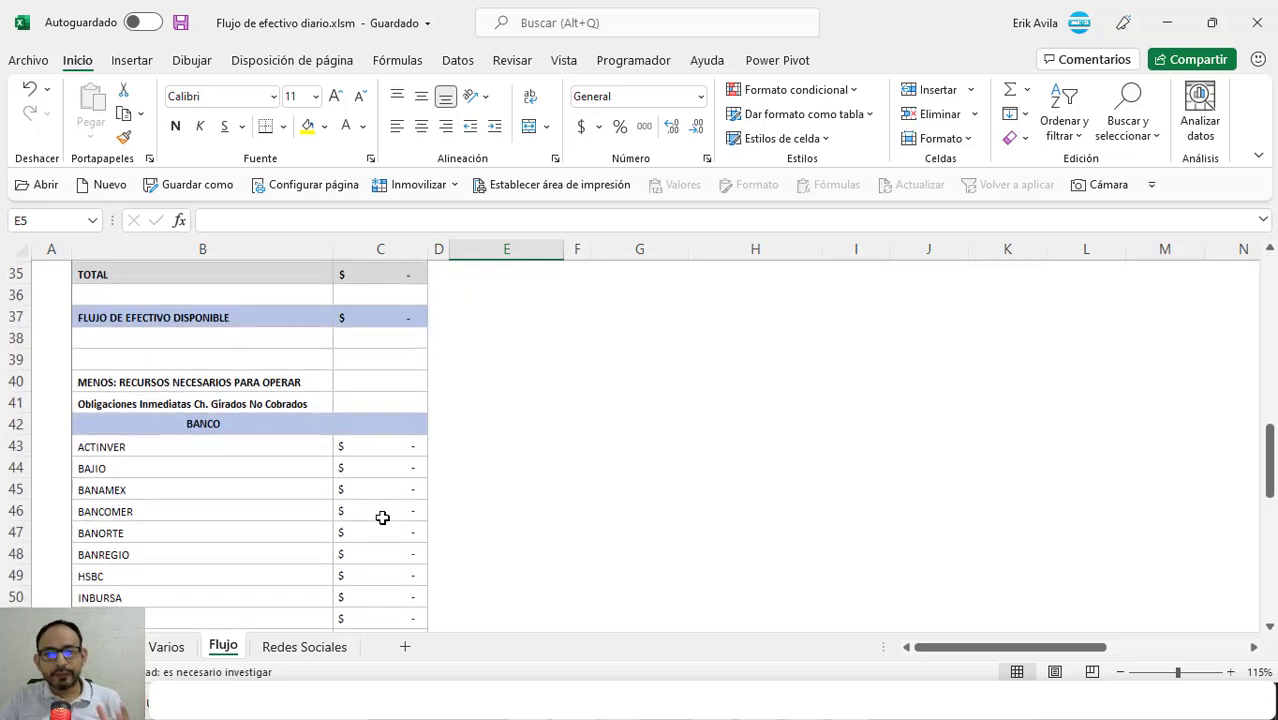
pyautogui.scroll(-3, 382, 516)
pyautogui.scroll(-1, 382, 518)
pyautogui.scroll(-4, 382, 518)
pyautogui.scroll(-2, 382, 518)
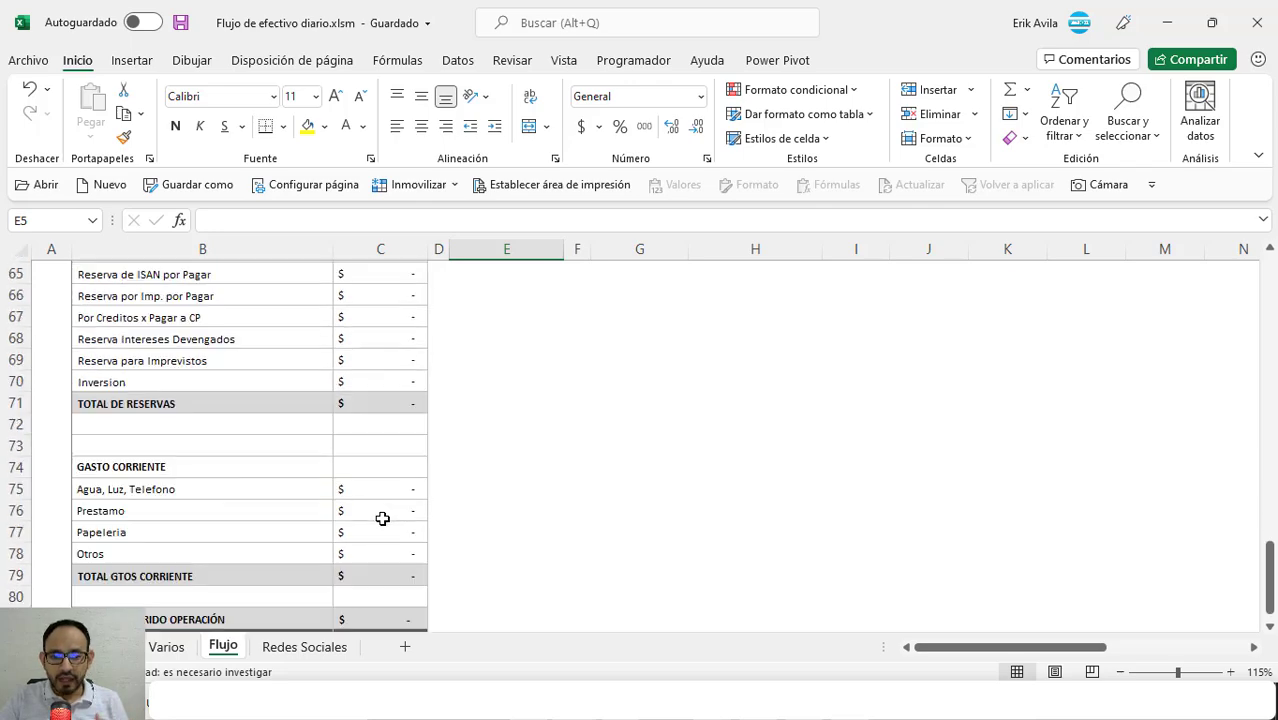
pyautogui.scroll(-2, 382, 518)
pyautogui.scroll(2, 382, 518)
pyautogui.scroll(6, 382, 518)
pyautogui.scroll(7, 382, 518)
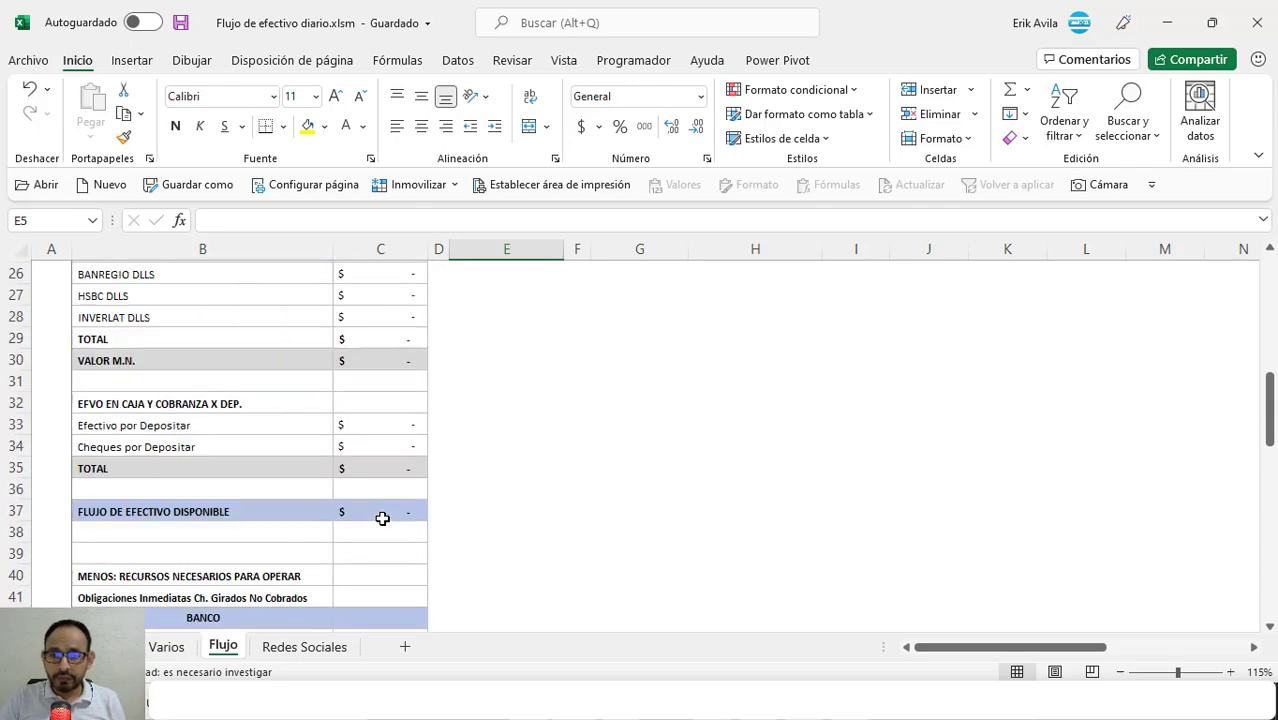
pyautogui.scroll(5, 382, 518)
pyautogui.scroll(3, 382, 518)
pyautogui.scroll(1, 382, 518)
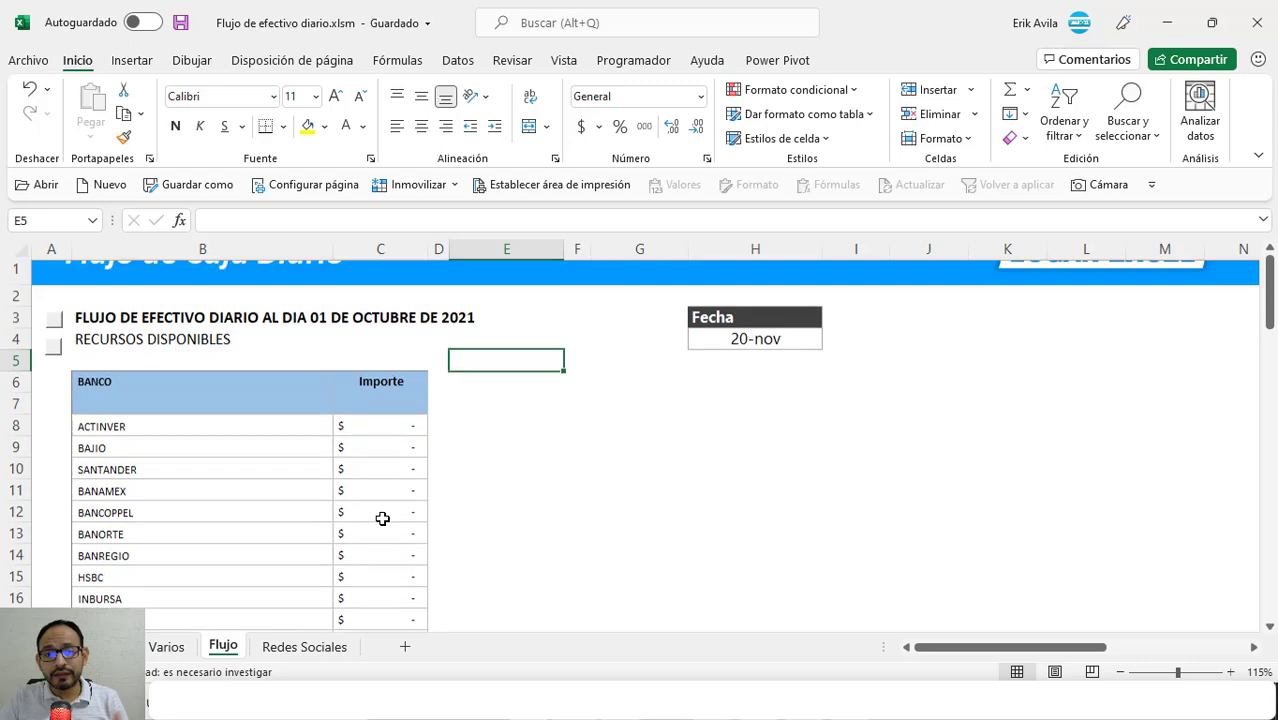
pyautogui.click(368, 489)
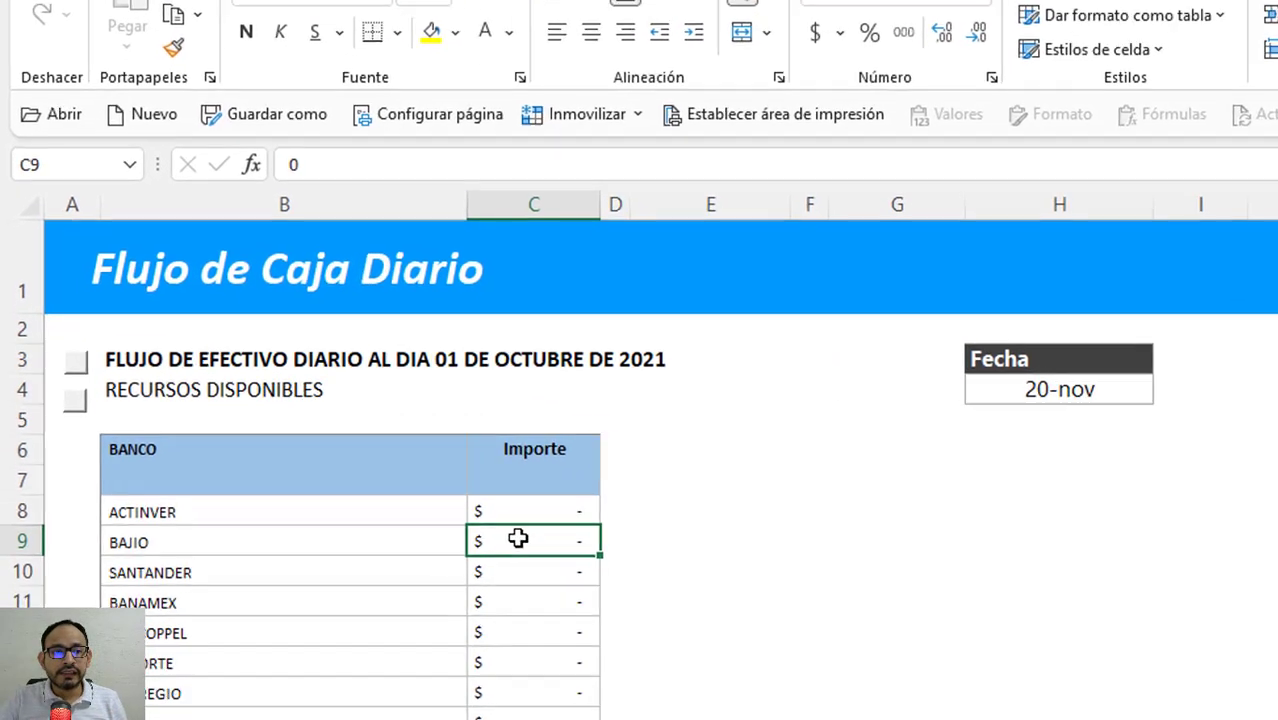
pyautogui.click(110, 358)
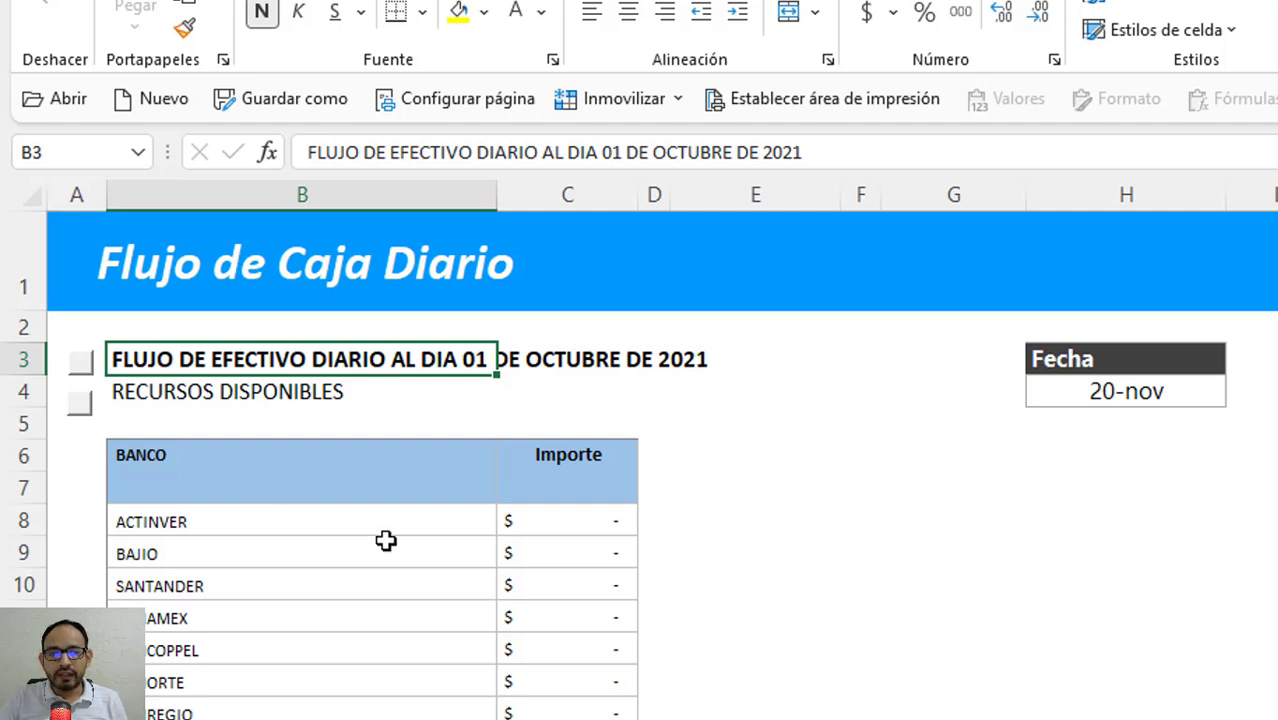
pyautogui.click(525, 520)
pyautogui.click(228, 388)
pyautogui.click(205, 362)
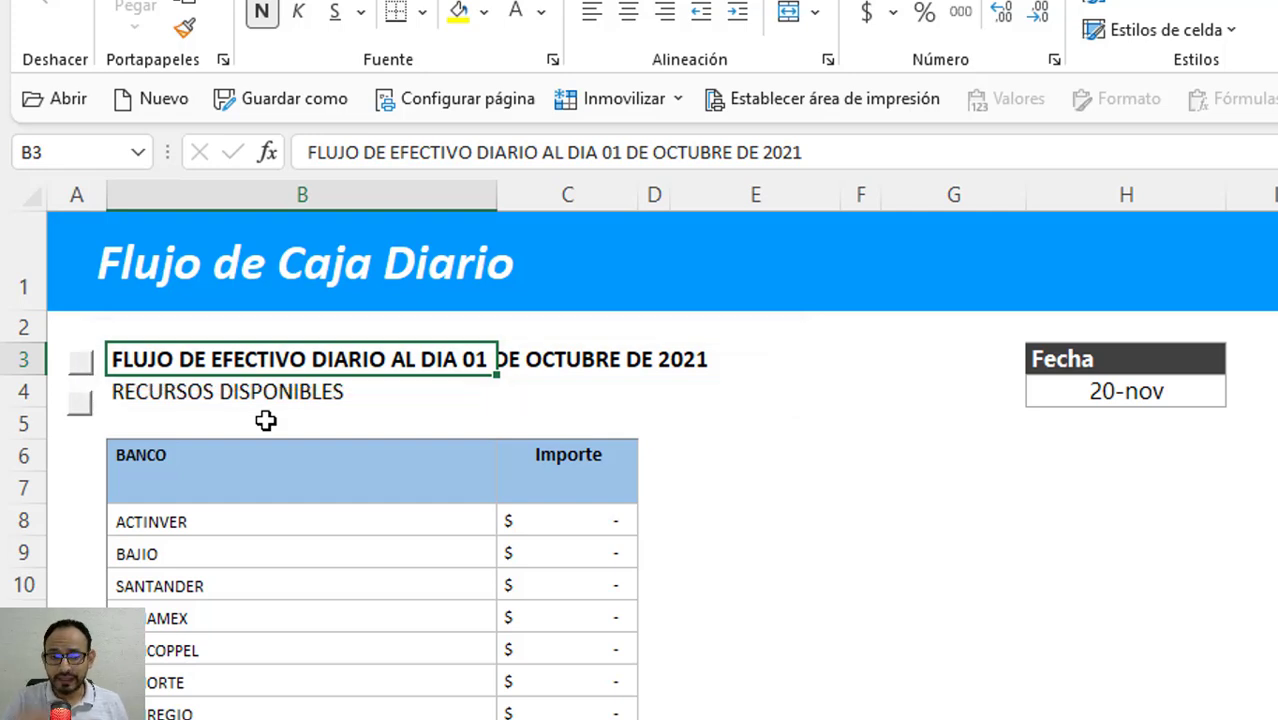
pyautogui.scroll(-1, 300, 420)
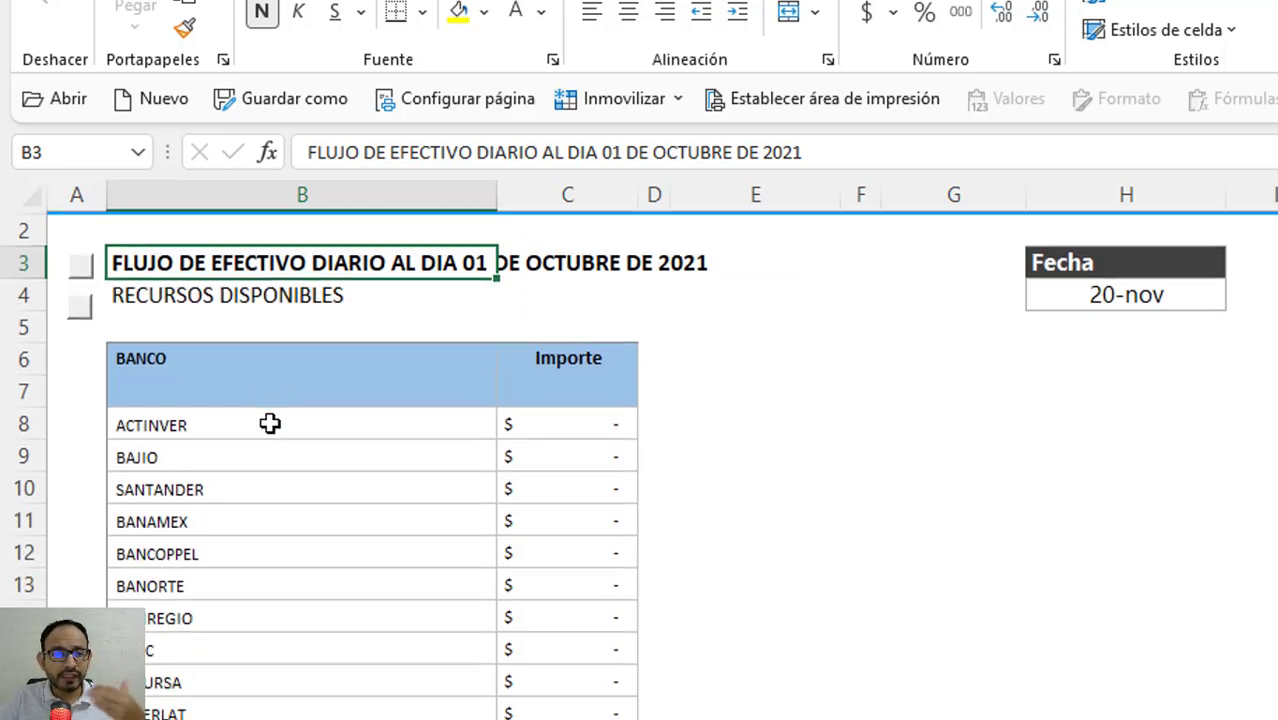
pyautogui.click(538, 522)
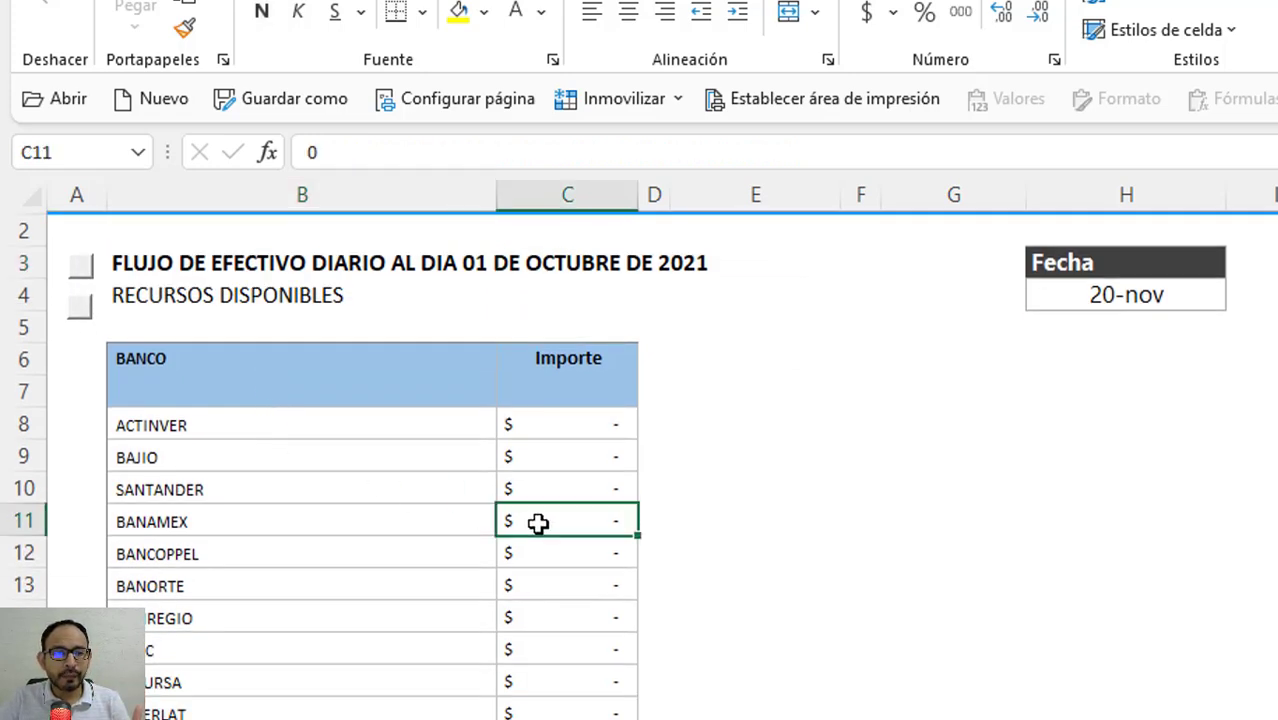
pyautogui.moveTo(558, 420); pyautogui.dragTo(576, 590)
pyautogui.scroll(-2, 562, 586)
pyautogui.scroll(-1, 562, 586)
pyautogui.click(551, 400)
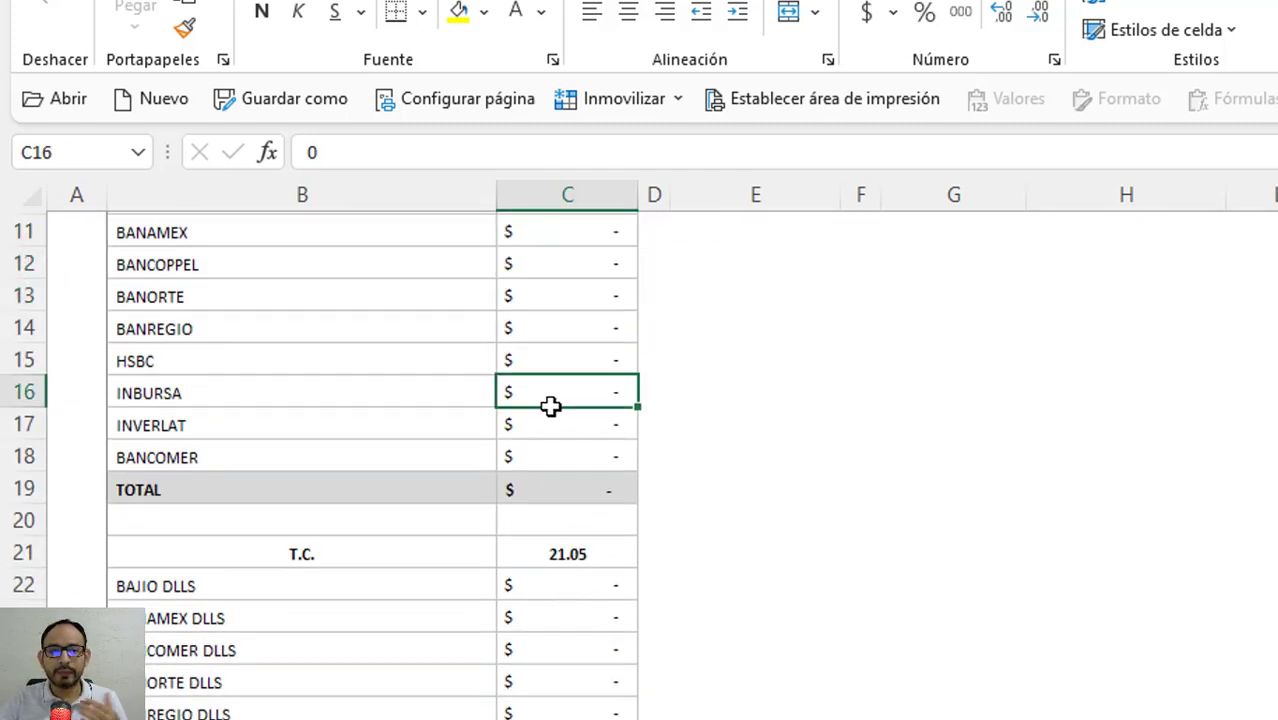
pyautogui.scroll(1, 560, 370)
pyautogui.scroll(1, 567, 335)
pyautogui.moveTo(400, 362); pyautogui.dragTo(402, 525)
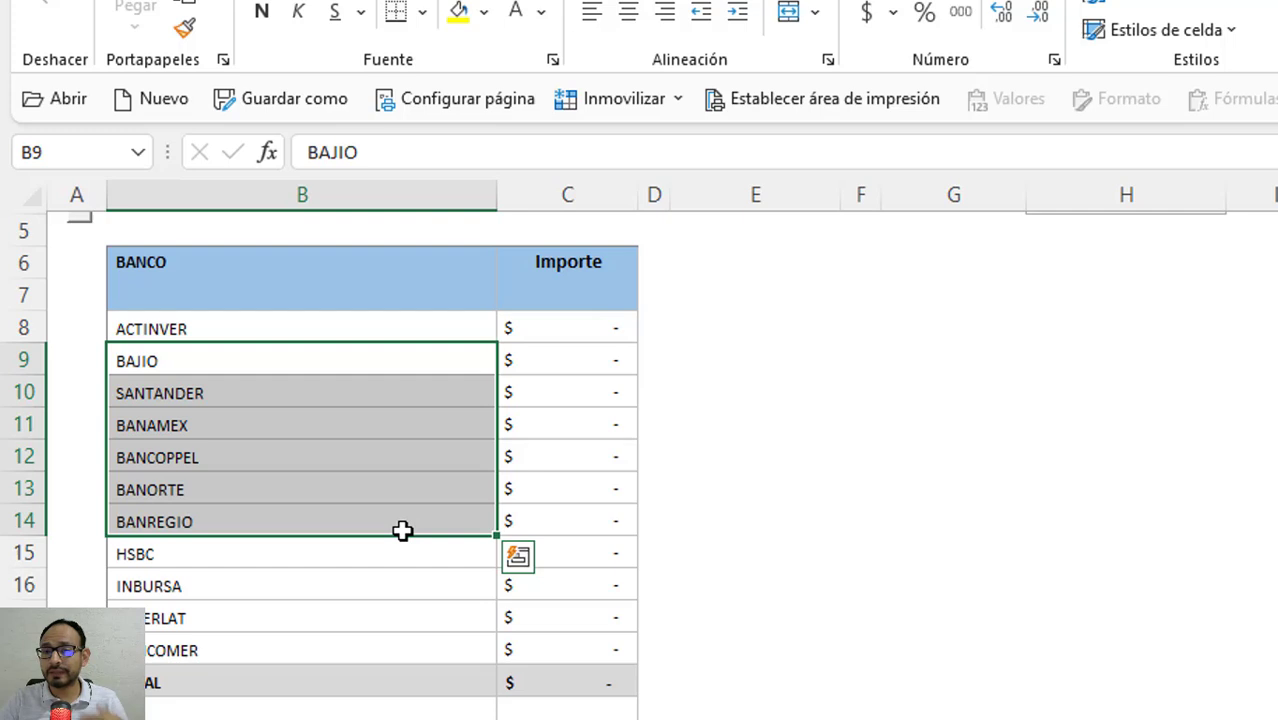
pyautogui.moveTo(550, 360); pyautogui.dragTo(576, 554)
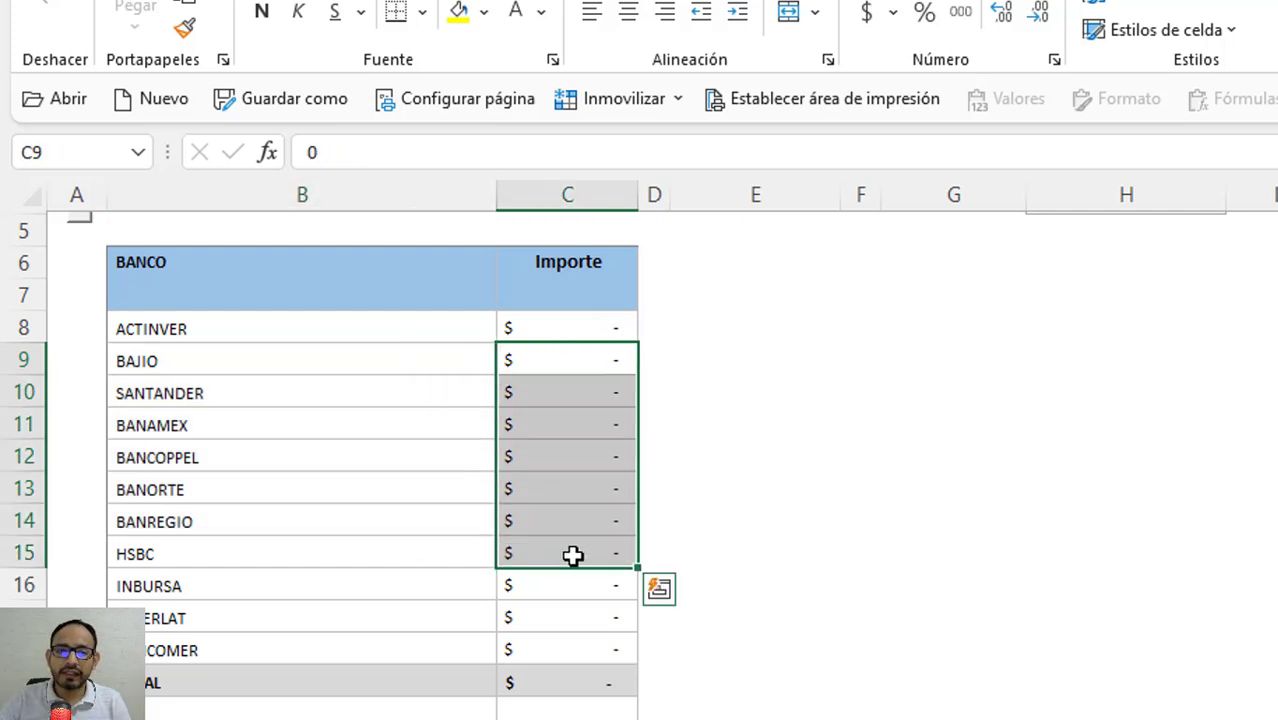
pyautogui.scroll(-2, 572, 556)
pyautogui.scroll(-2, 573, 556)
pyautogui.scroll(-1, 573, 556)
pyautogui.click(562, 400)
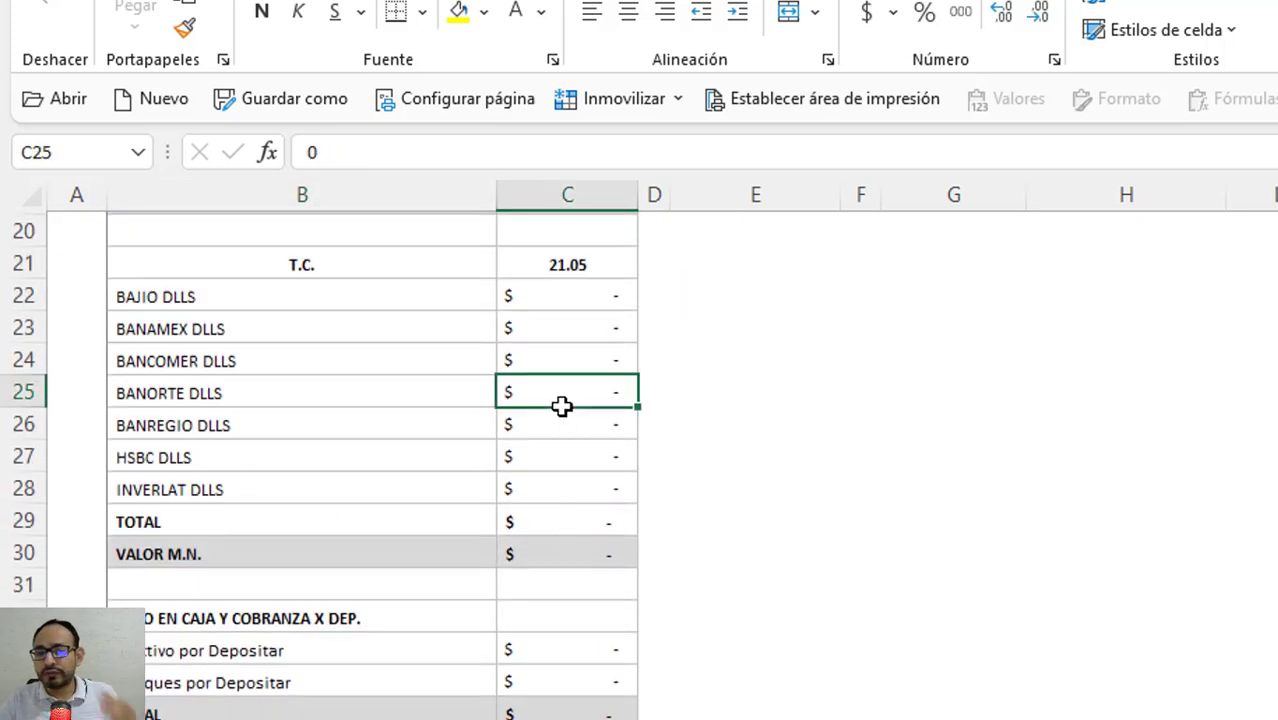
pyautogui.moveTo(559, 353); pyautogui.dragTo(562, 424)
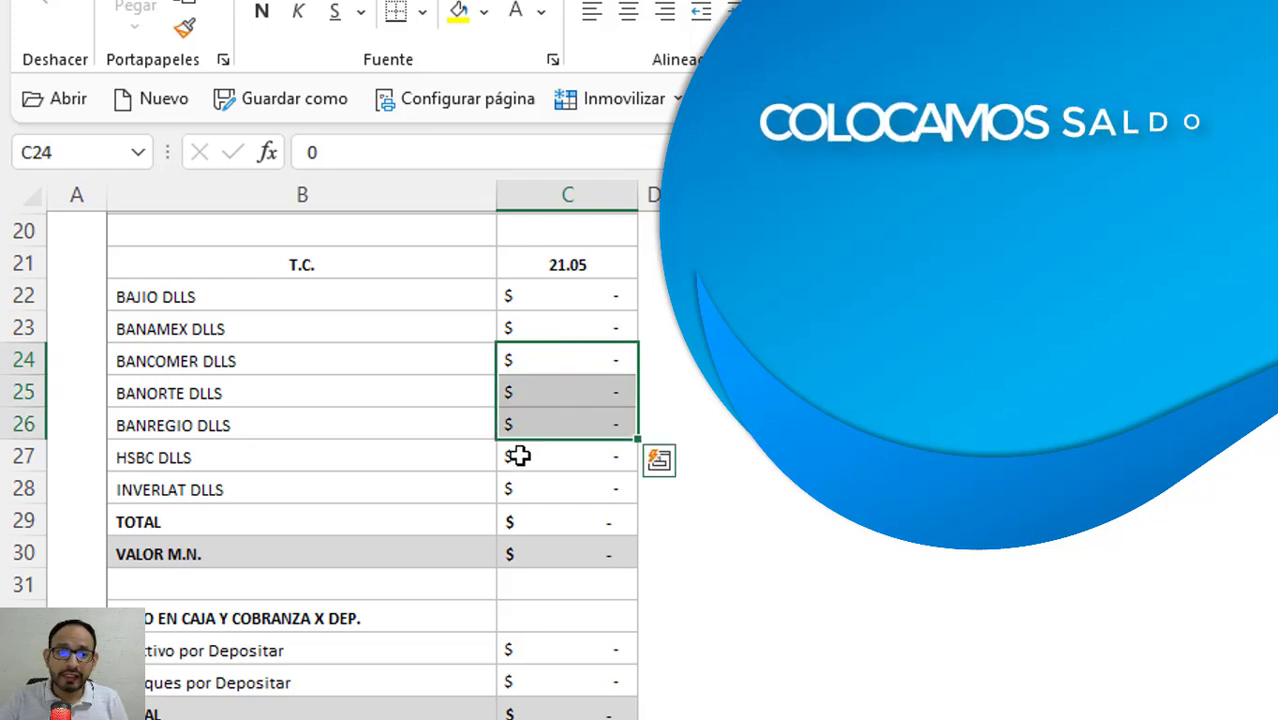
pyautogui.click(403, 397)
pyautogui.click(522, 268)
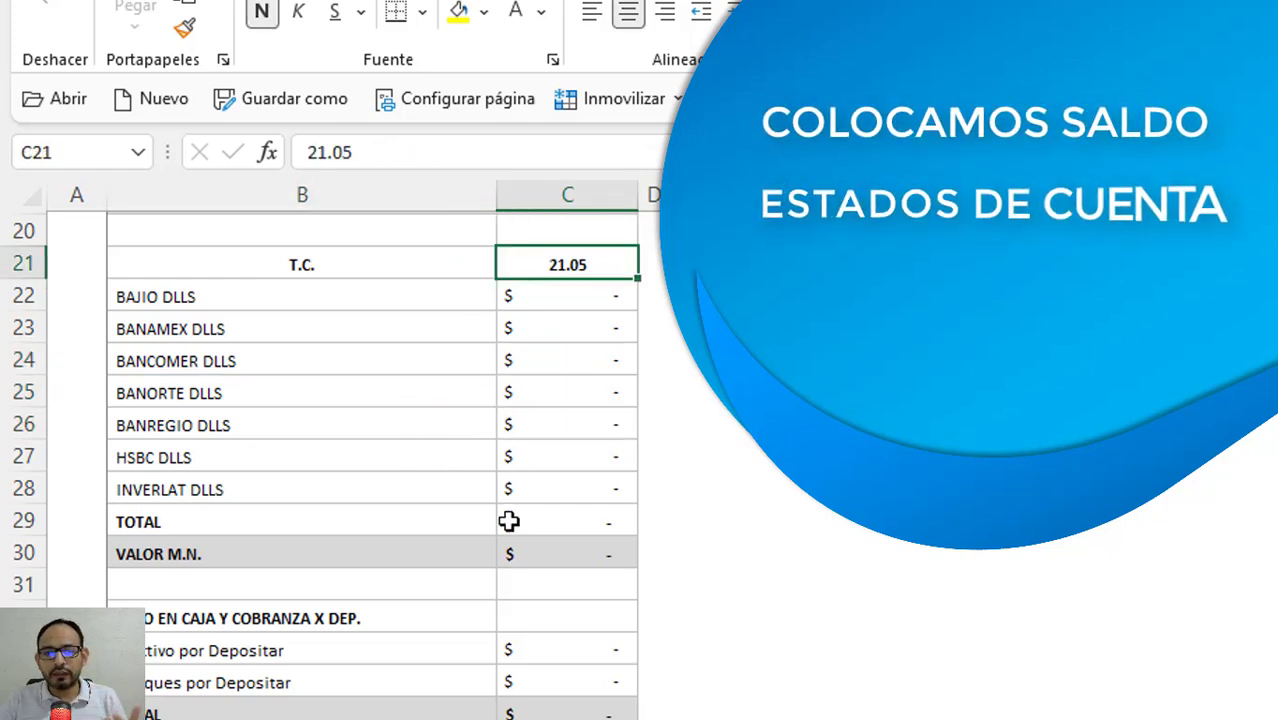
pyautogui.click(576, 552)
pyautogui.scroll(-1, 576, 552)
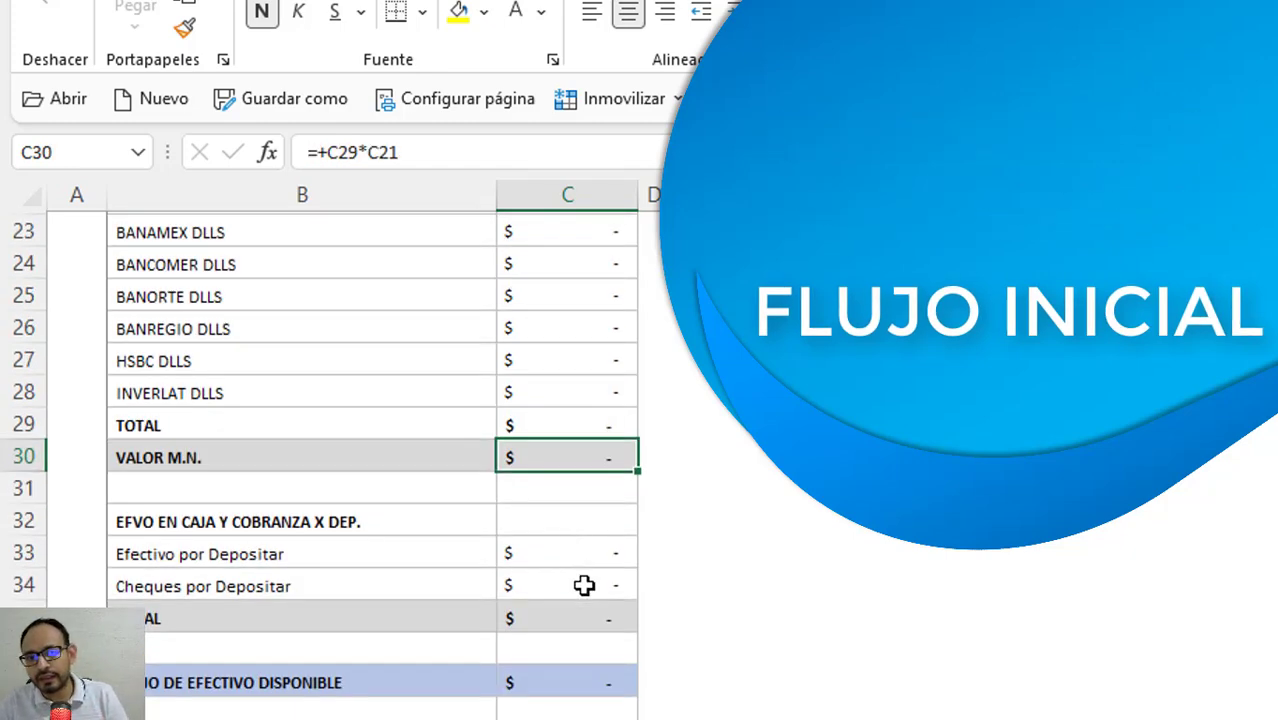
pyautogui.click(580, 618)
pyautogui.scroll(-2, 568, 508)
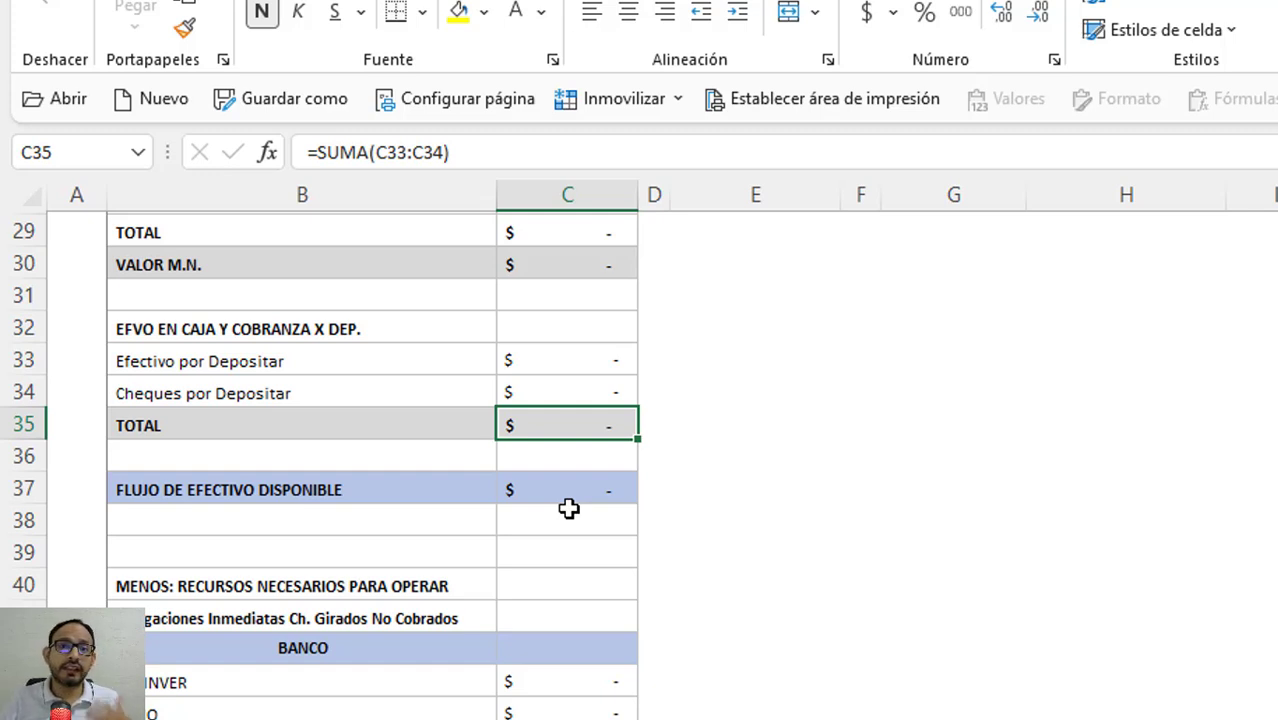
pyautogui.click(570, 495)
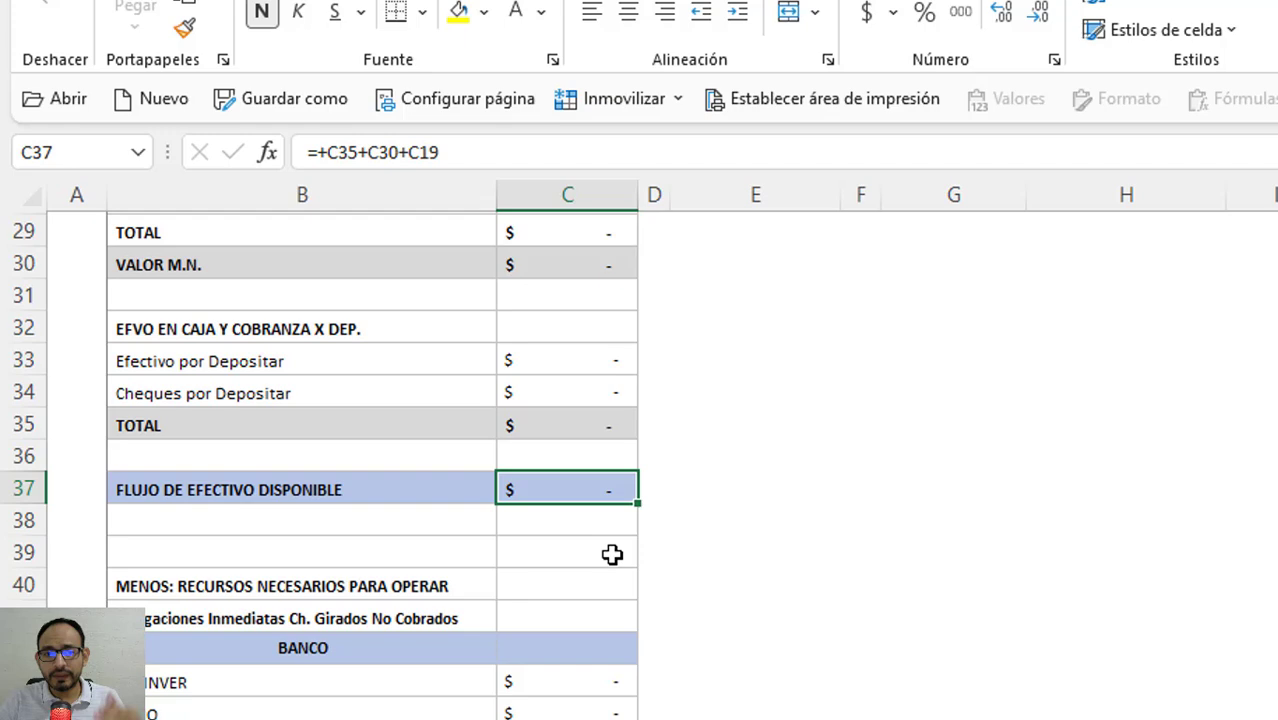
pyautogui.scroll(1, 612, 554)
pyautogui.scroll(3, 612, 554)
pyautogui.scroll(-2, 612, 554)
pyautogui.scroll(-4, 612, 554)
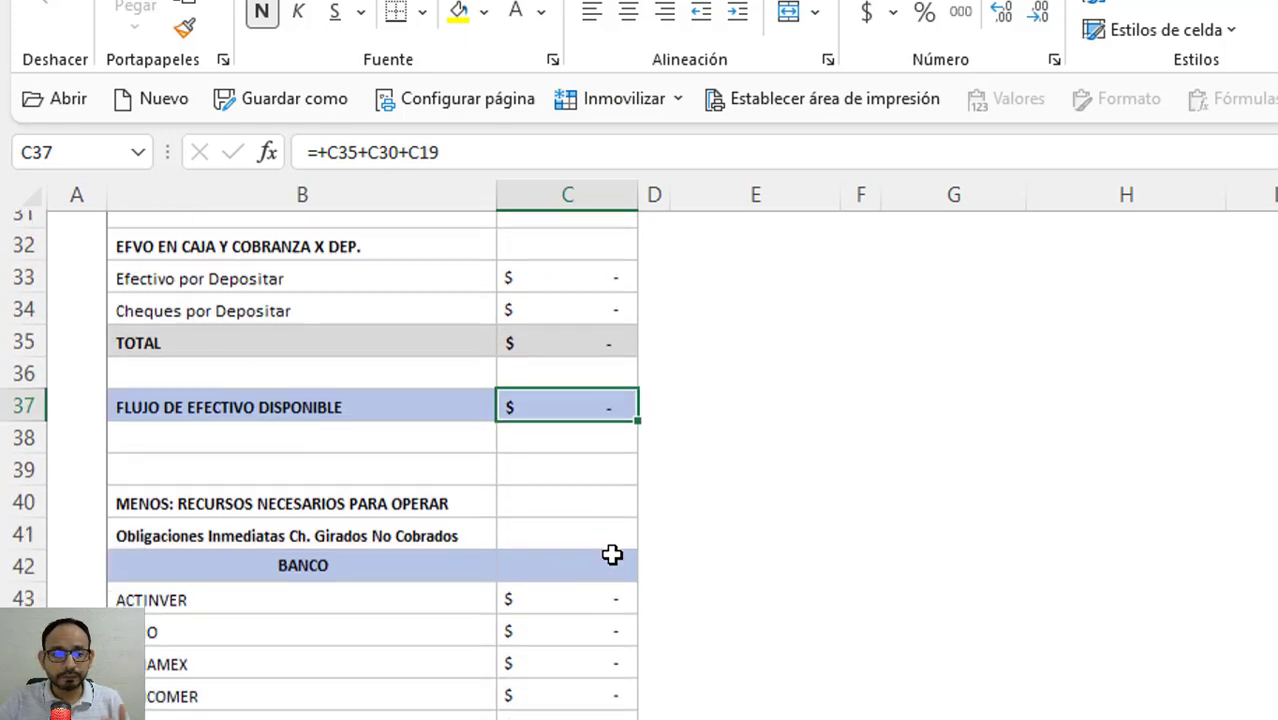
pyautogui.click(593, 465)
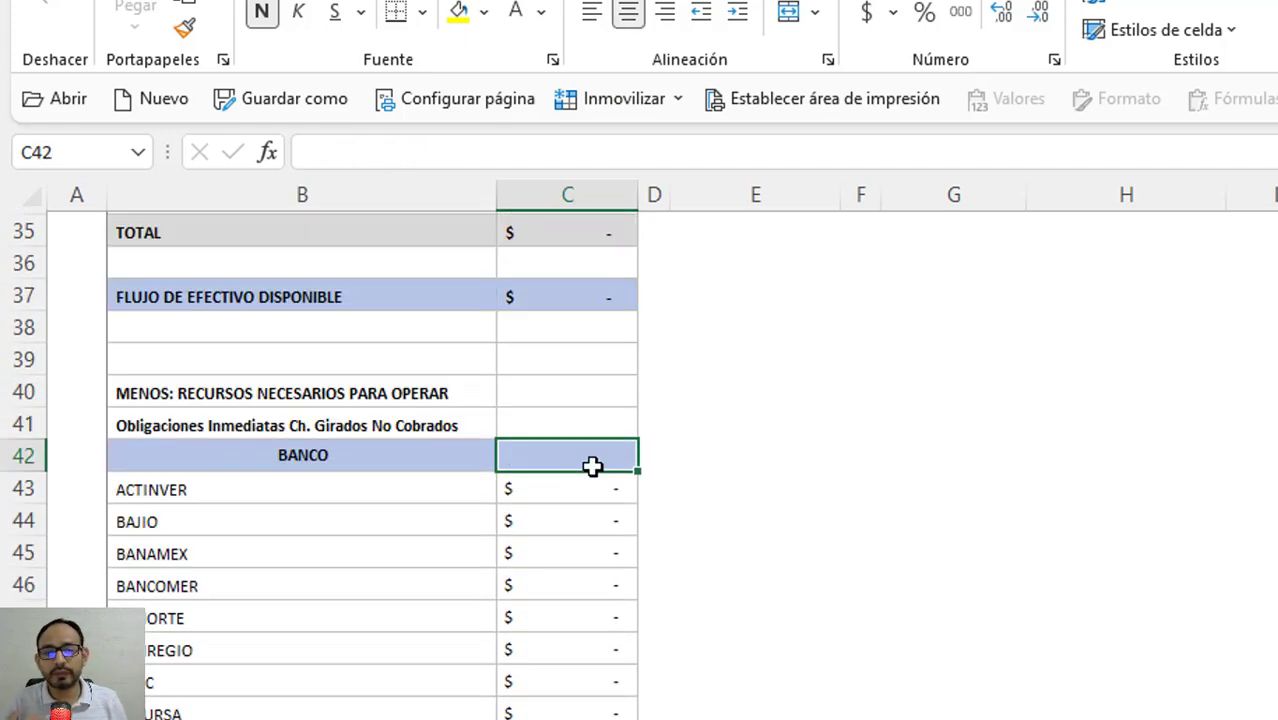
pyautogui.scroll(-1, 593, 465)
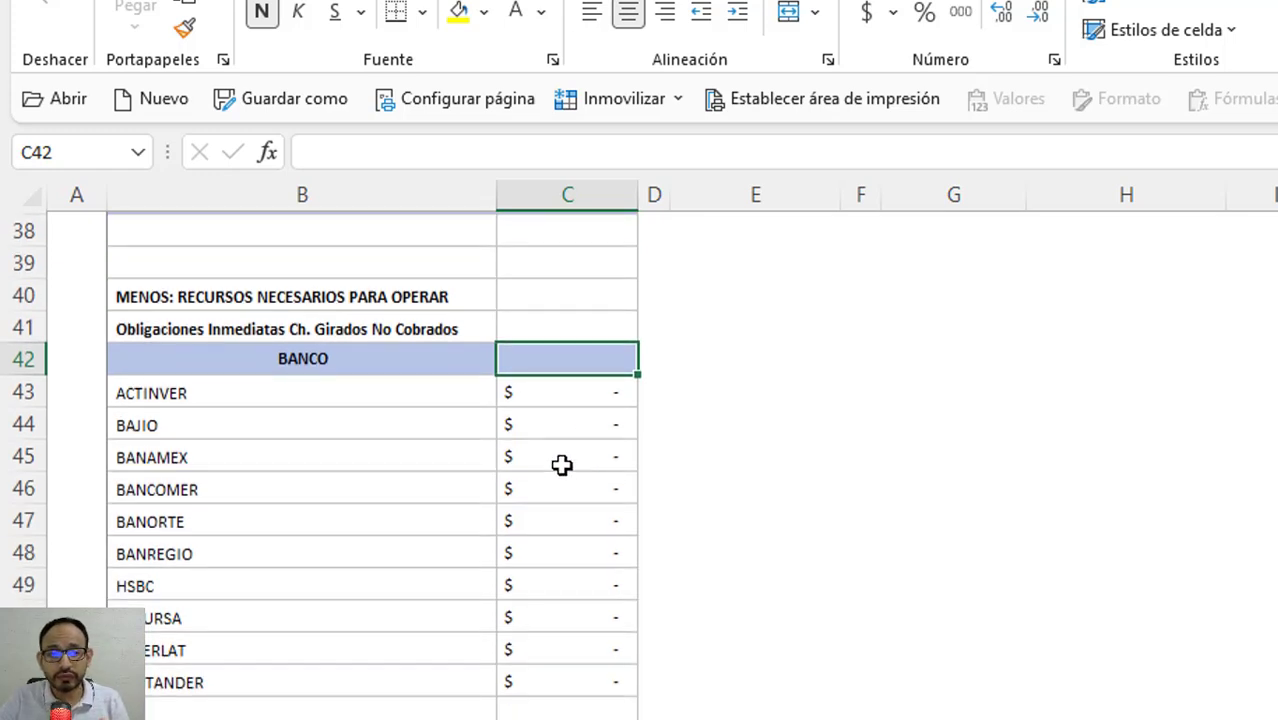
pyautogui.click(562, 465)
pyautogui.scroll(-1, 562, 465)
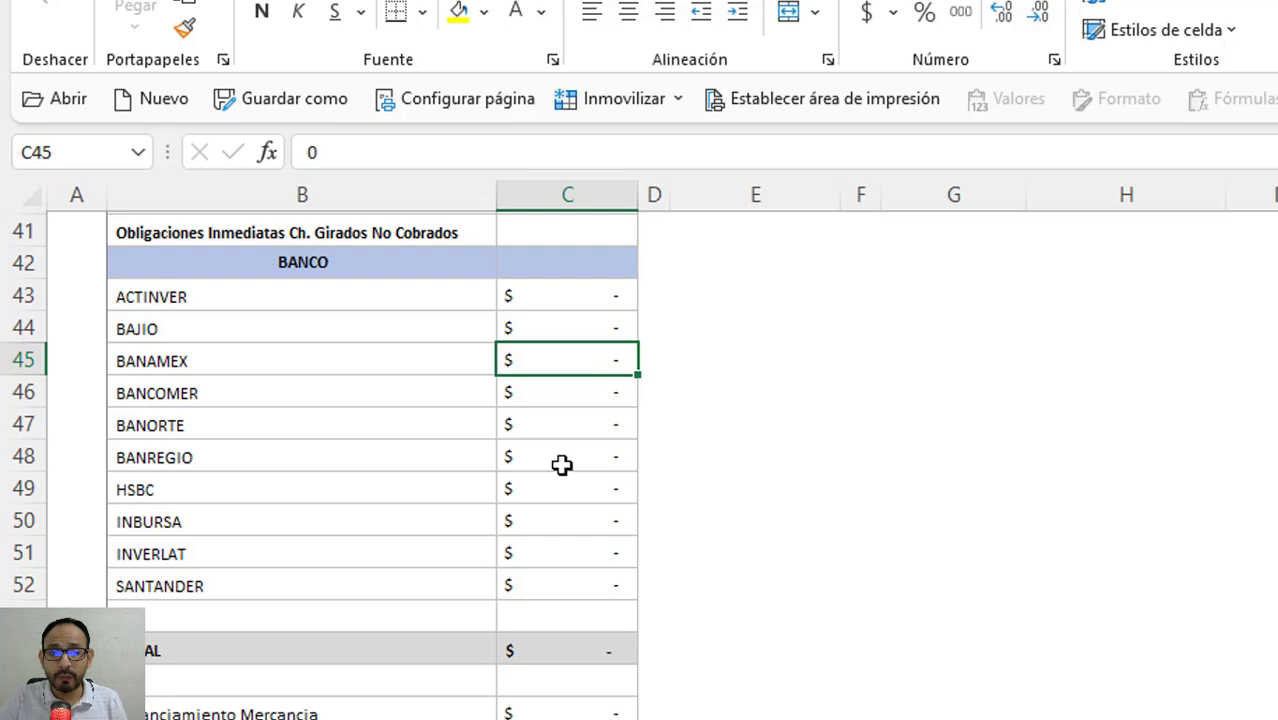
pyautogui.click(568, 320)
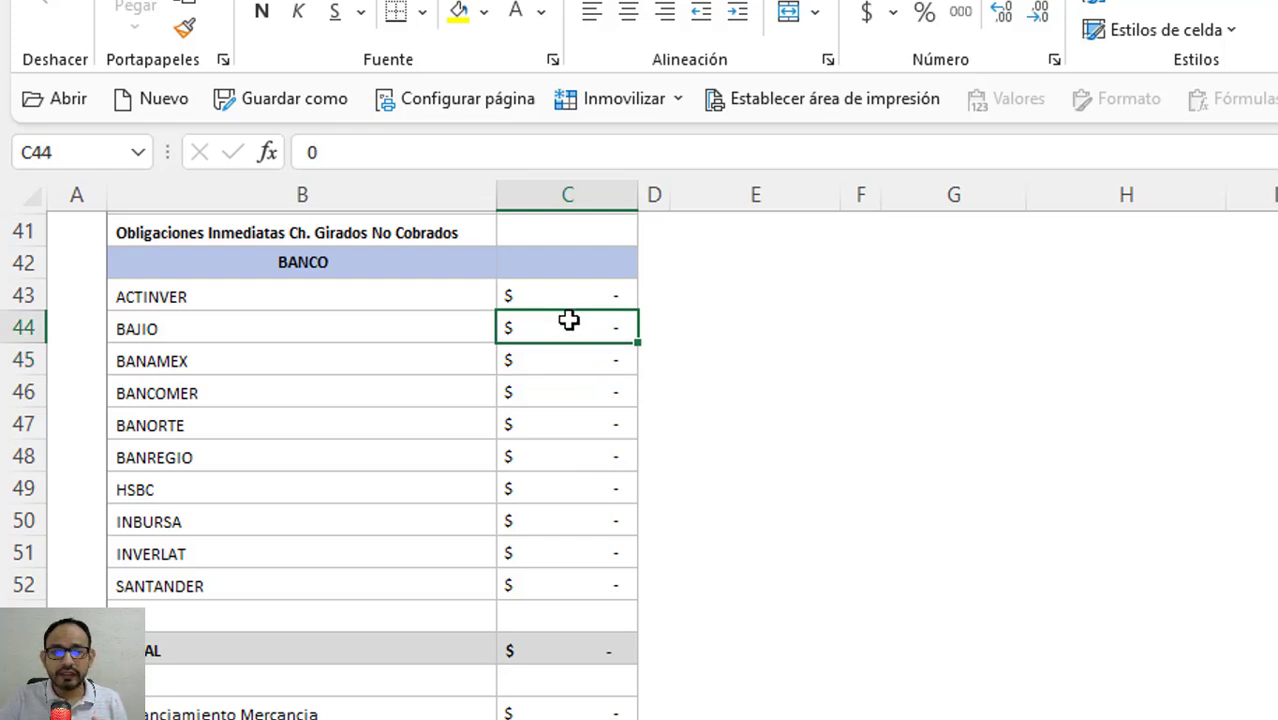
pyautogui.moveTo(573, 297); pyautogui.dragTo(580, 558)
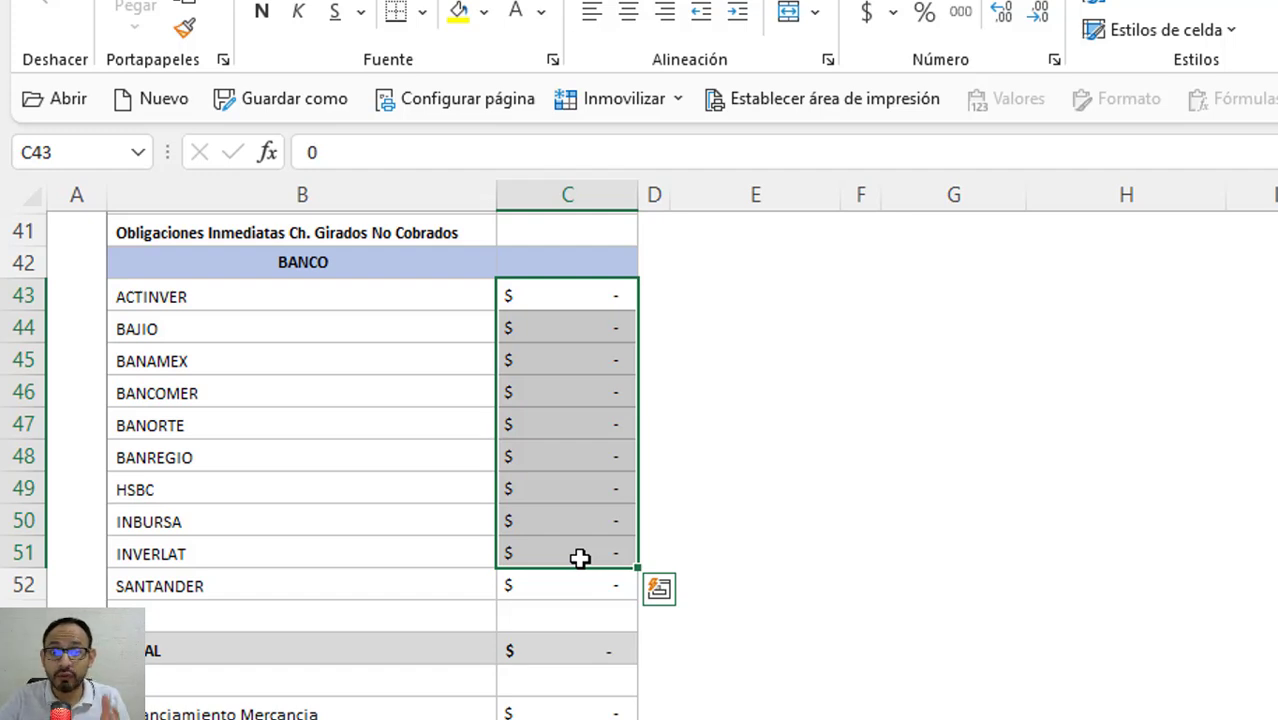
pyautogui.click(585, 412)
pyautogui.moveTo(593, 302); pyautogui.dragTo(581, 513)
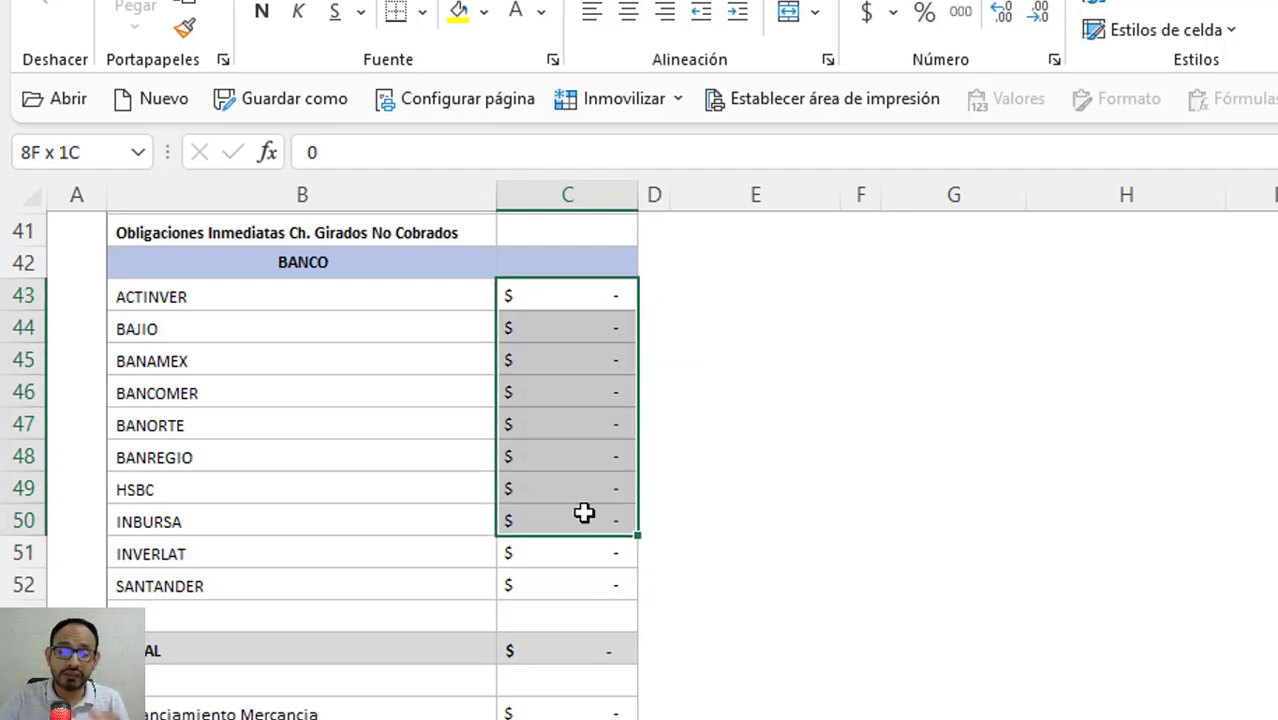
pyautogui.scroll(-1, 581, 513)
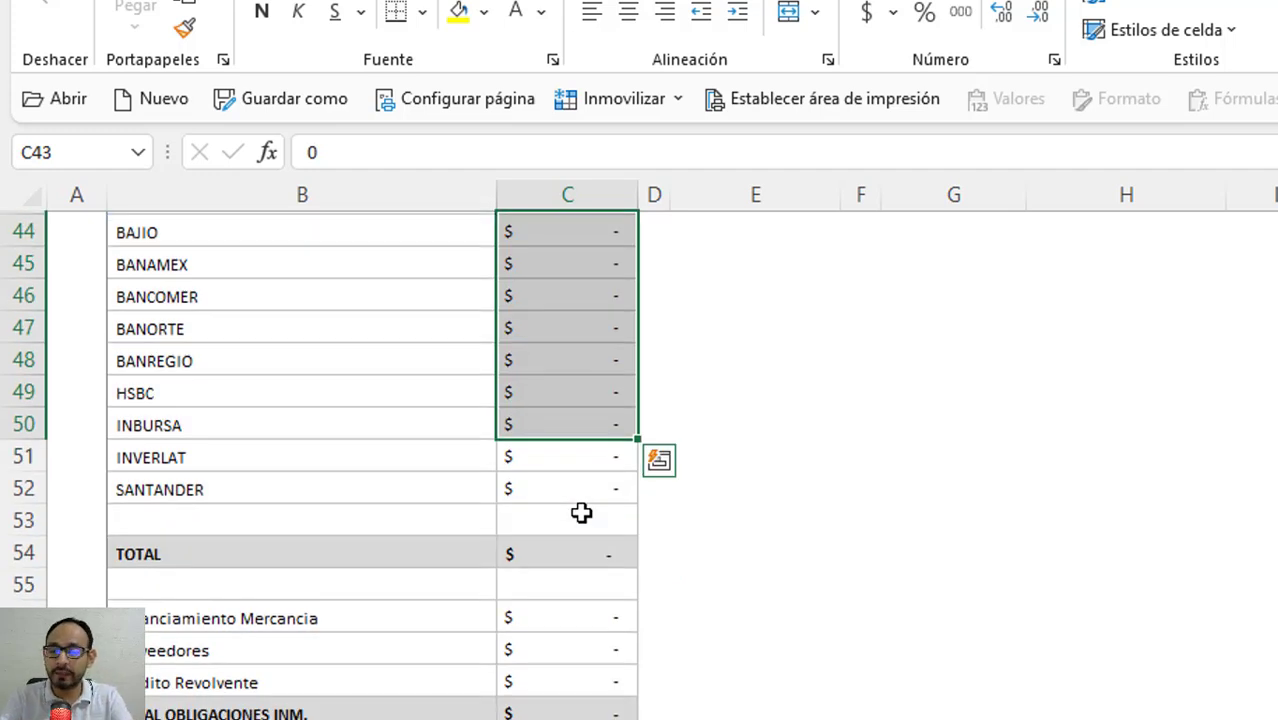
pyautogui.scroll(-3, 581, 513)
pyautogui.click(545, 392)
pyautogui.click(541, 423)
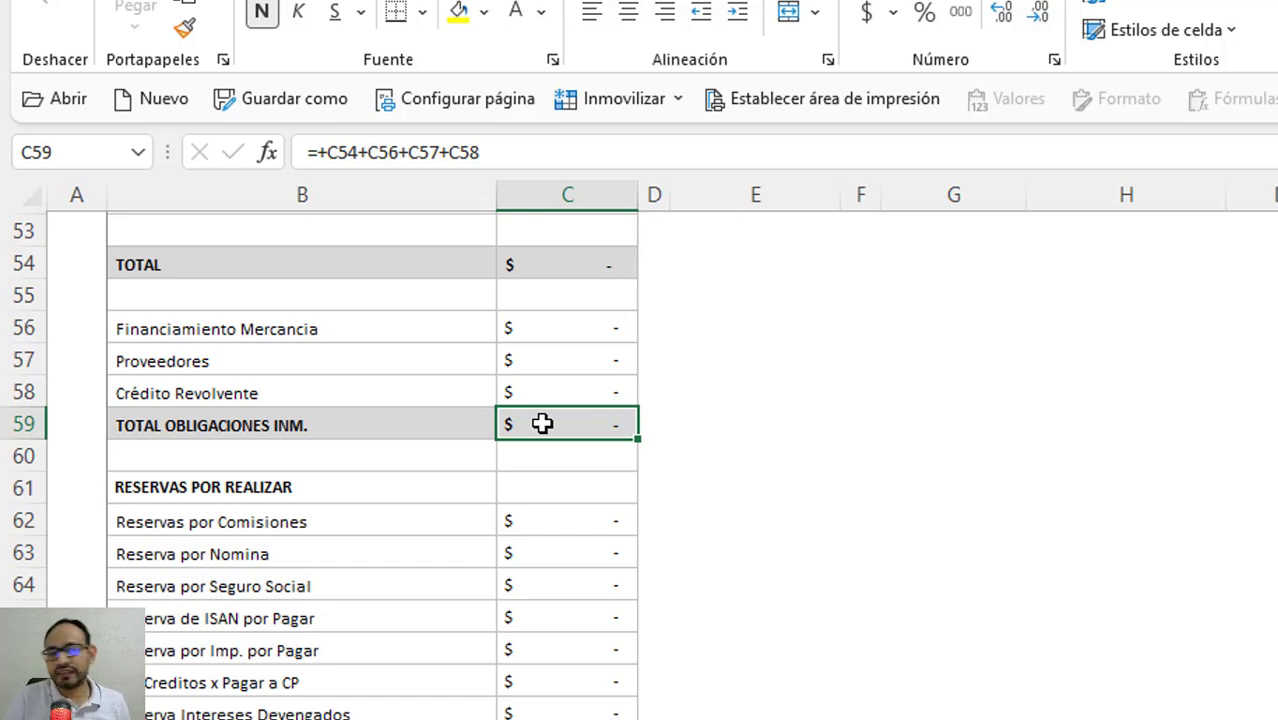
pyautogui.click(562, 366)
pyautogui.click(565, 396)
pyautogui.click(571, 427)
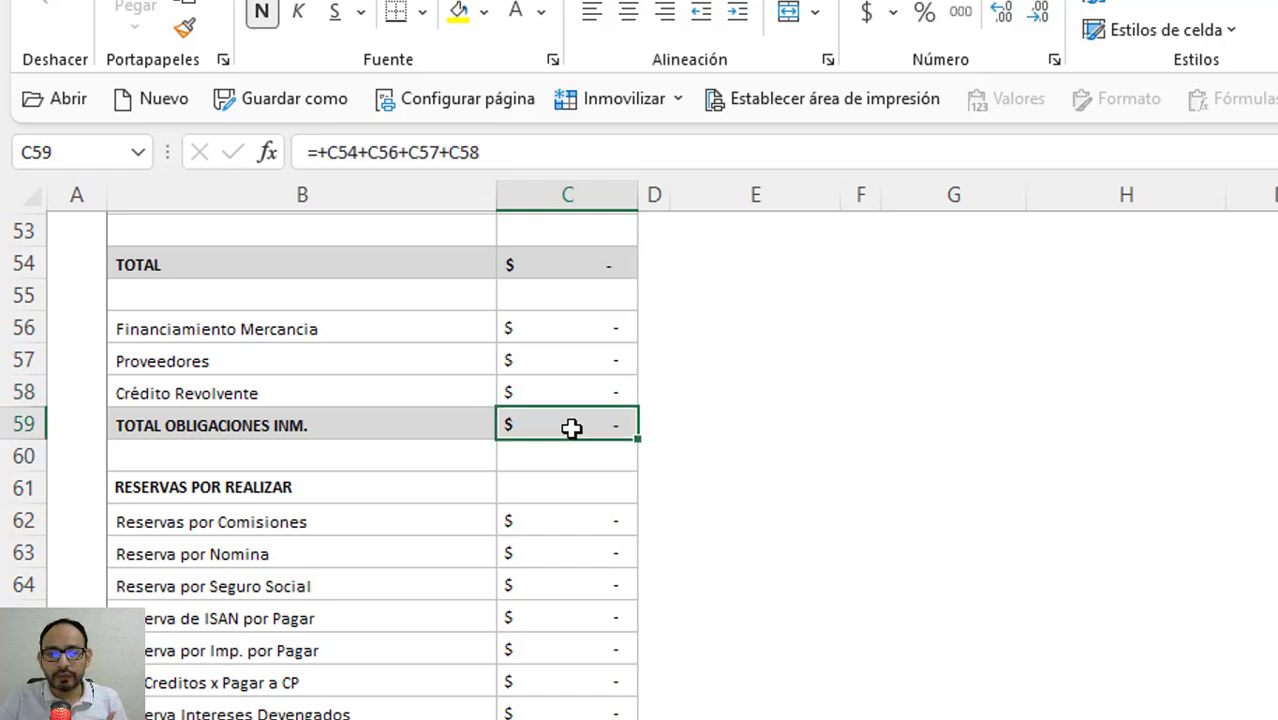
pyautogui.scroll(-2, 571, 428)
pyautogui.moveTo(568, 352); pyautogui.dragTo(579, 571)
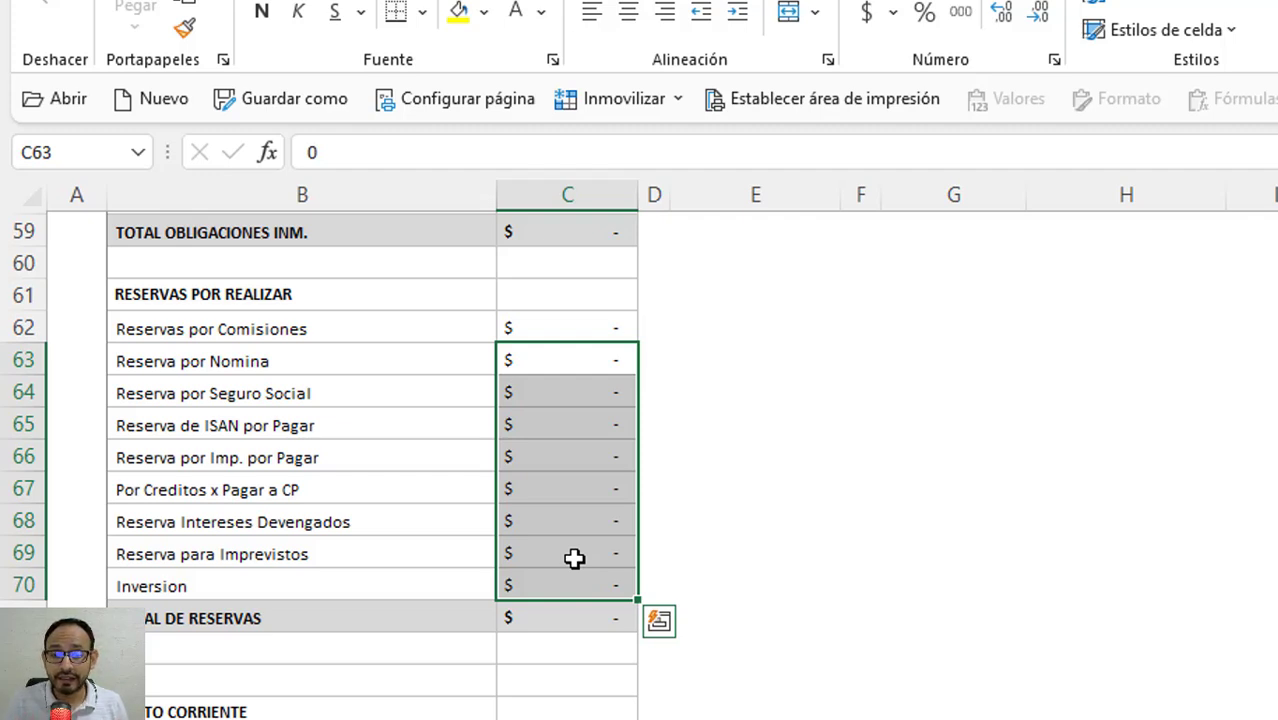
pyautogui.click(551, 415)
pyautogui.click(557, 460)
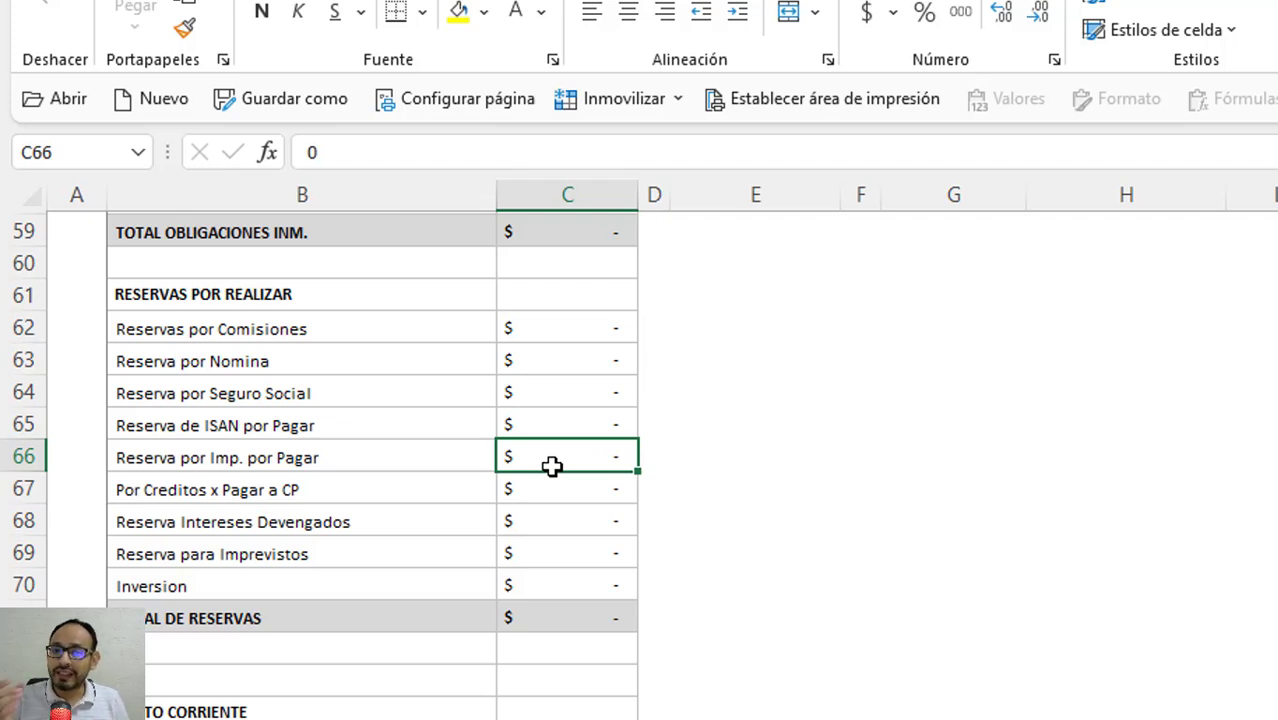
pyautogui.scroll(-1, 553, 462)
pyautogui.click(556, 460)
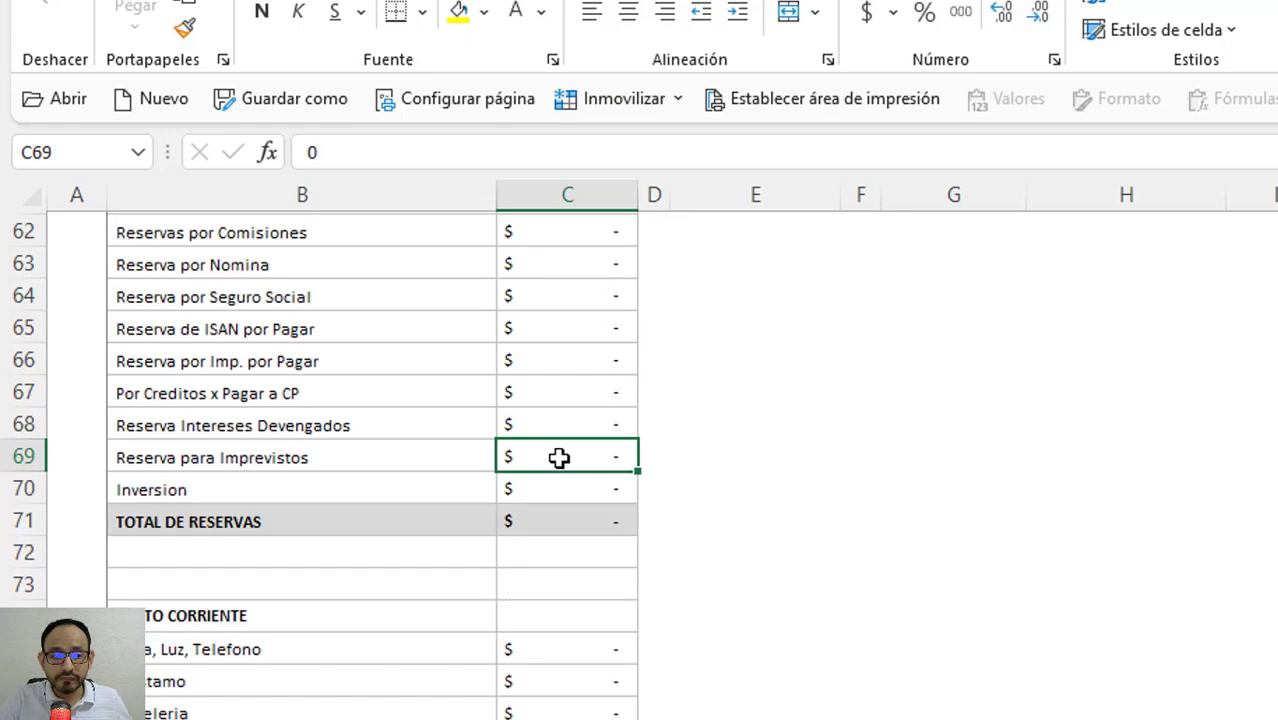
pyautogui.scroll(-1, 559, 458)
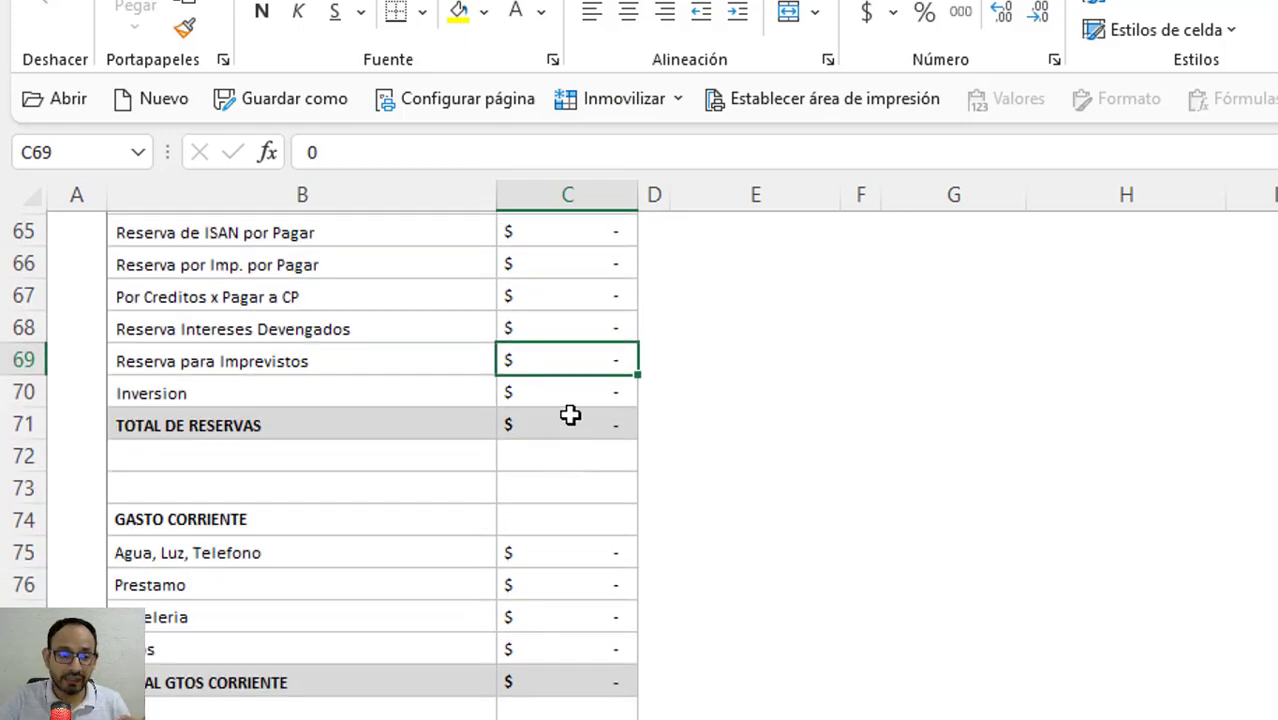
pyautogui.scroll(-1, 571, 414)
pyautogui.click(572, 484)
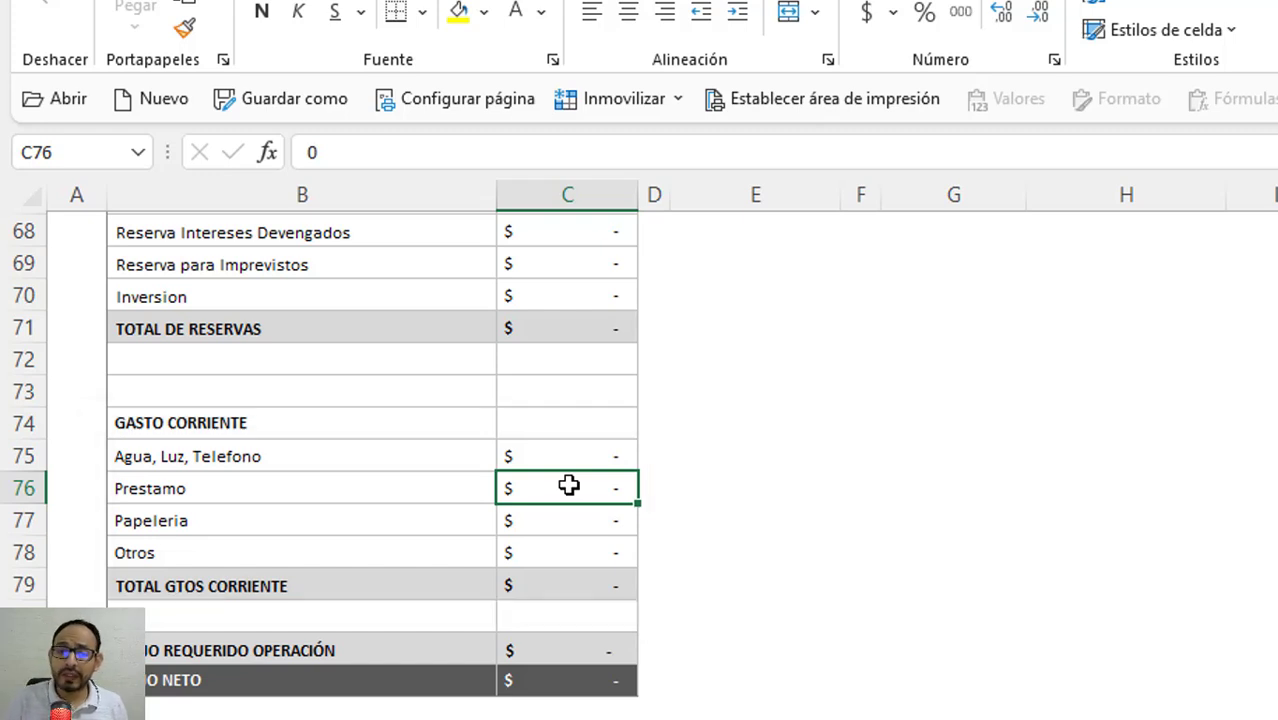
pyautogui.scroll(-1, 570, 487)
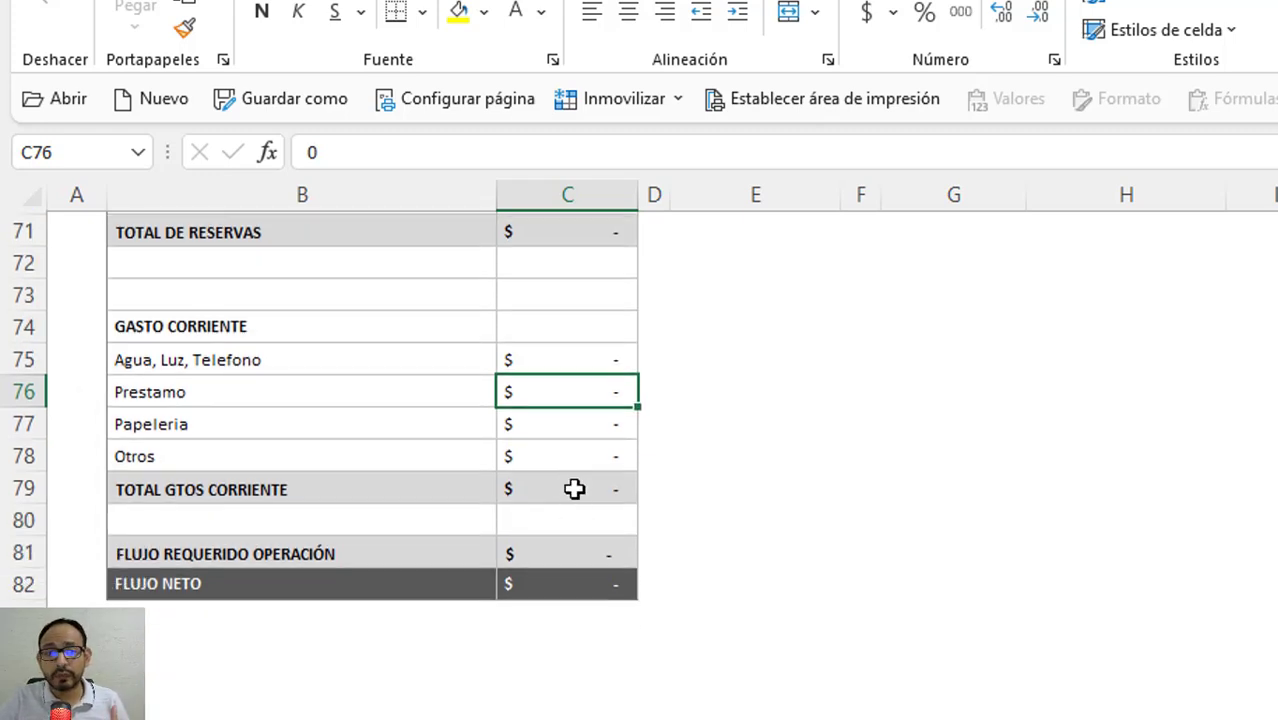
pyautogui.click(574, 488)
pyautogui.click(600, 551)
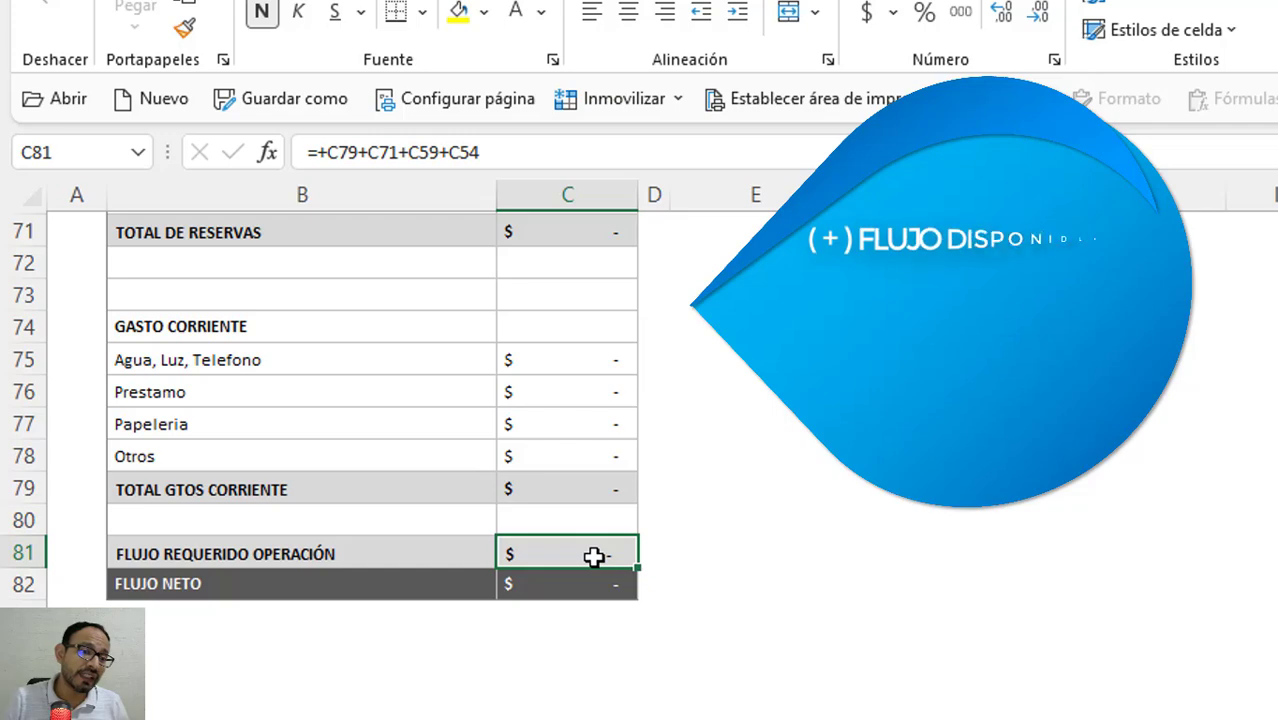
pyautogui.click(574, 637)
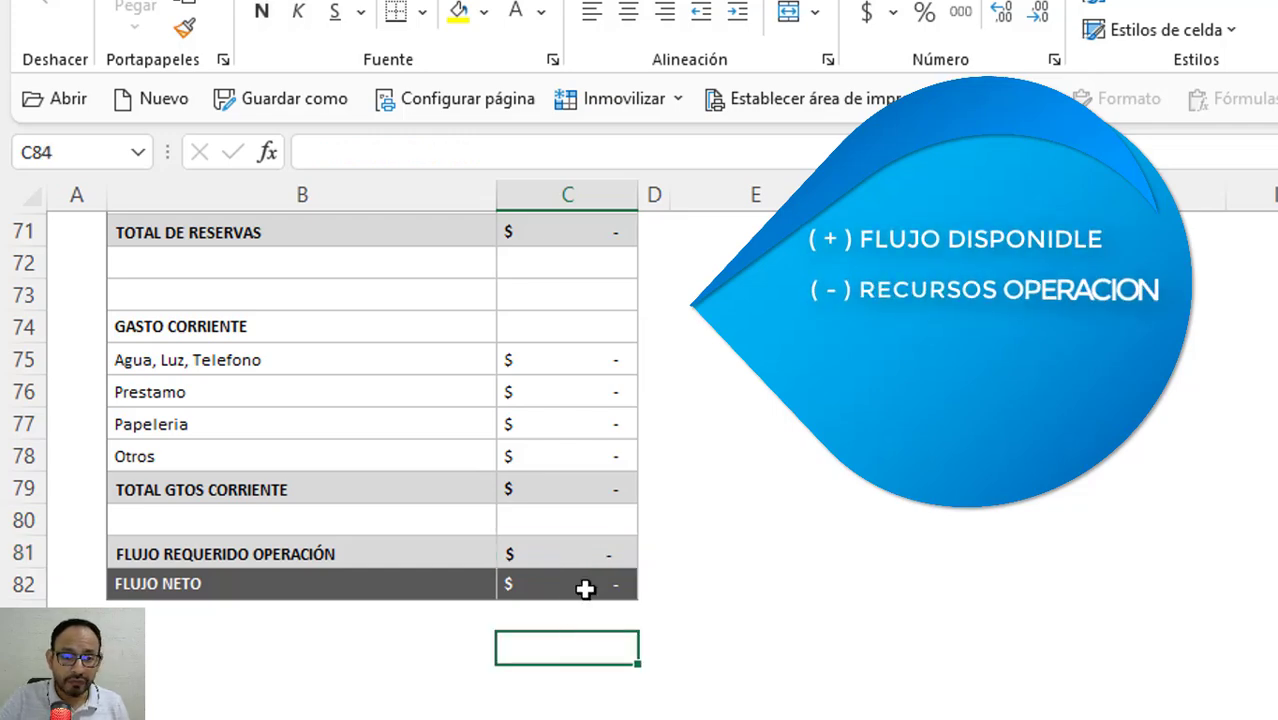
pyautogui.click(585, 586)
pyautogui.scroll(2, 585, 588)
pyautogui.scroll(3, 588, 590)
pyautogui.scroll(3, 588, 590)
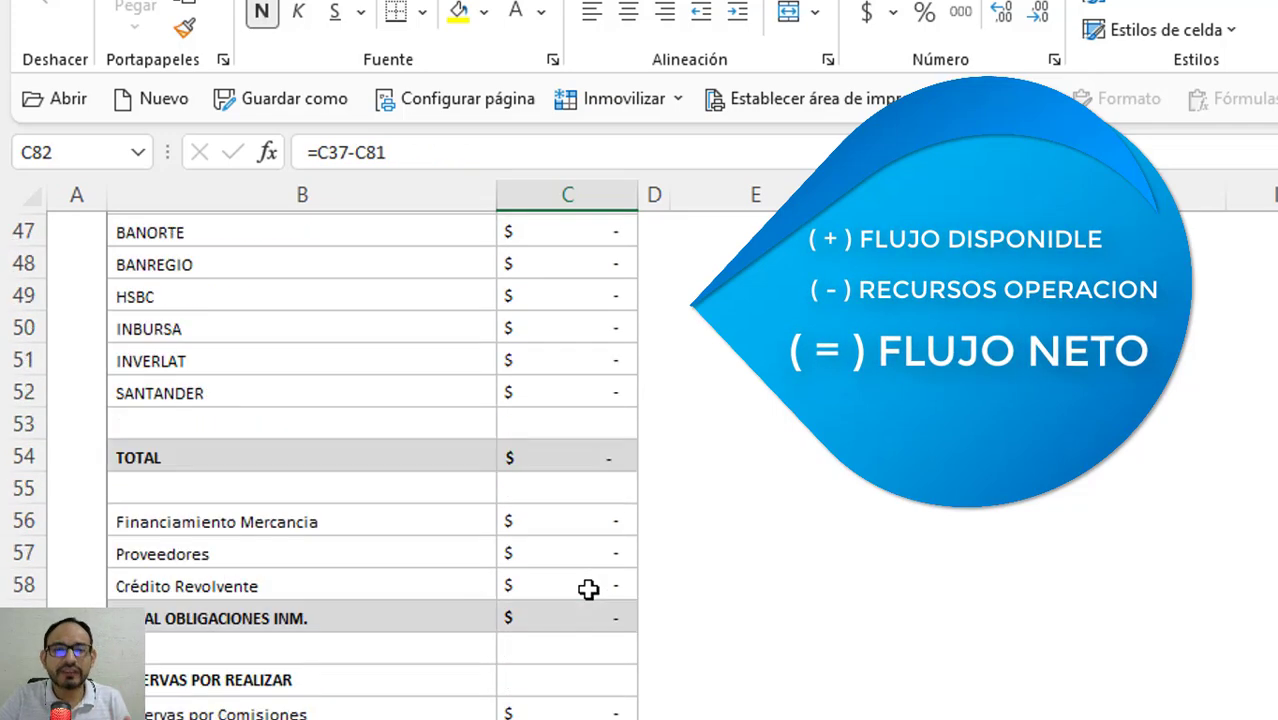
pyautogui.scroll(4, 588, 590)
pyautogui.scroll(3, 589, 589)
pyautogui.scroll(3, 590, 590)
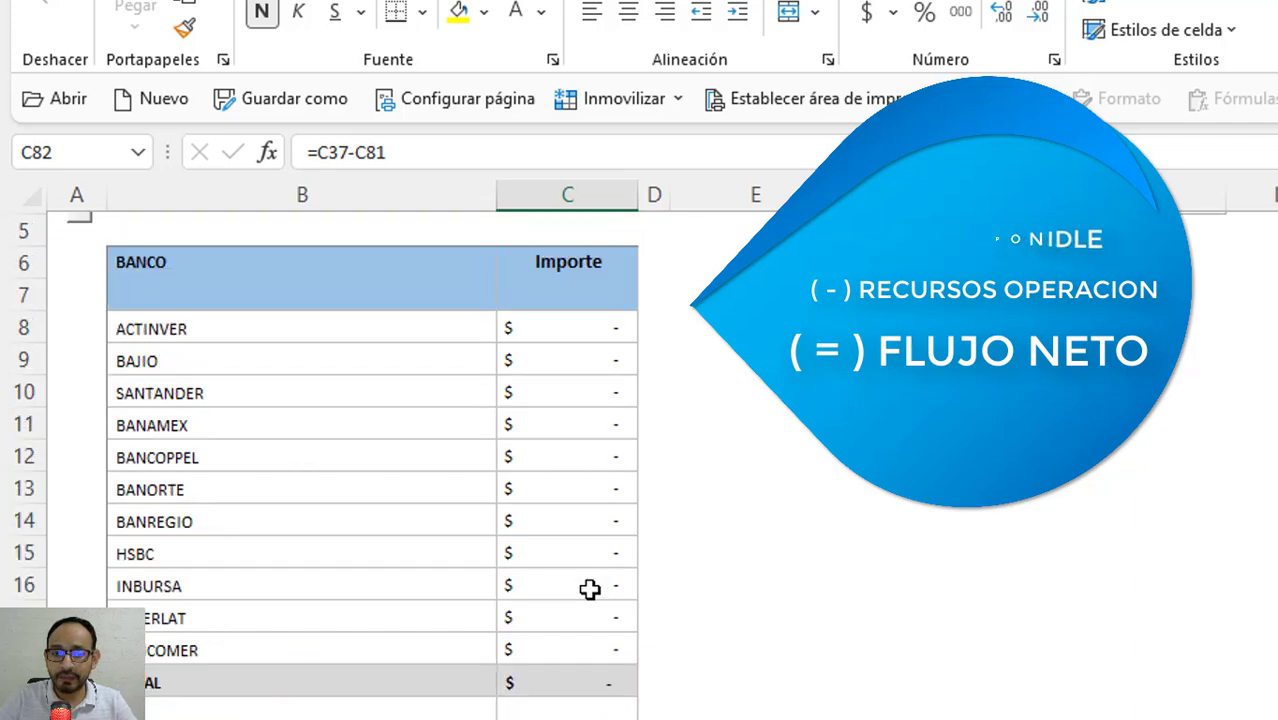
pyautogui.scroll(2, 592, 560)
pyautogui.click(594, 533)
pyautogui.scroll(-1, 597, 531)
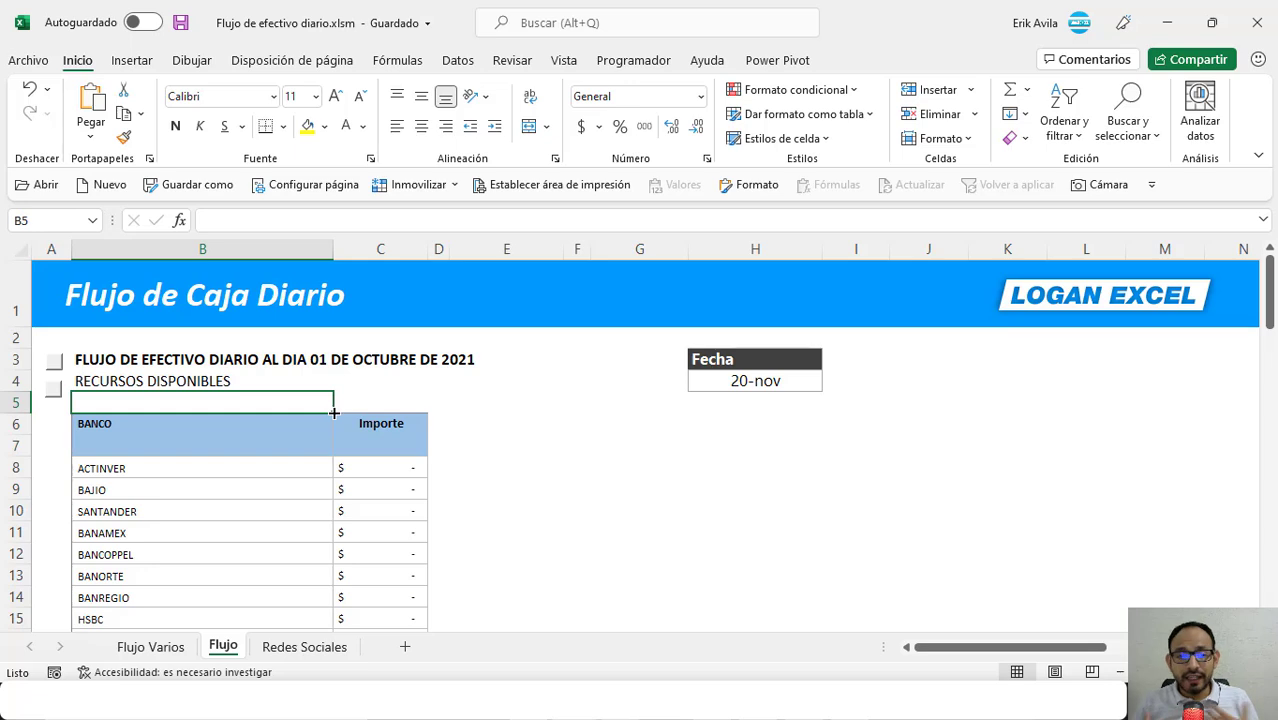
# - Review the B3 title and the date in H4, then begin editing B3's text
pyautogui.scroll(-1, 336, 440)
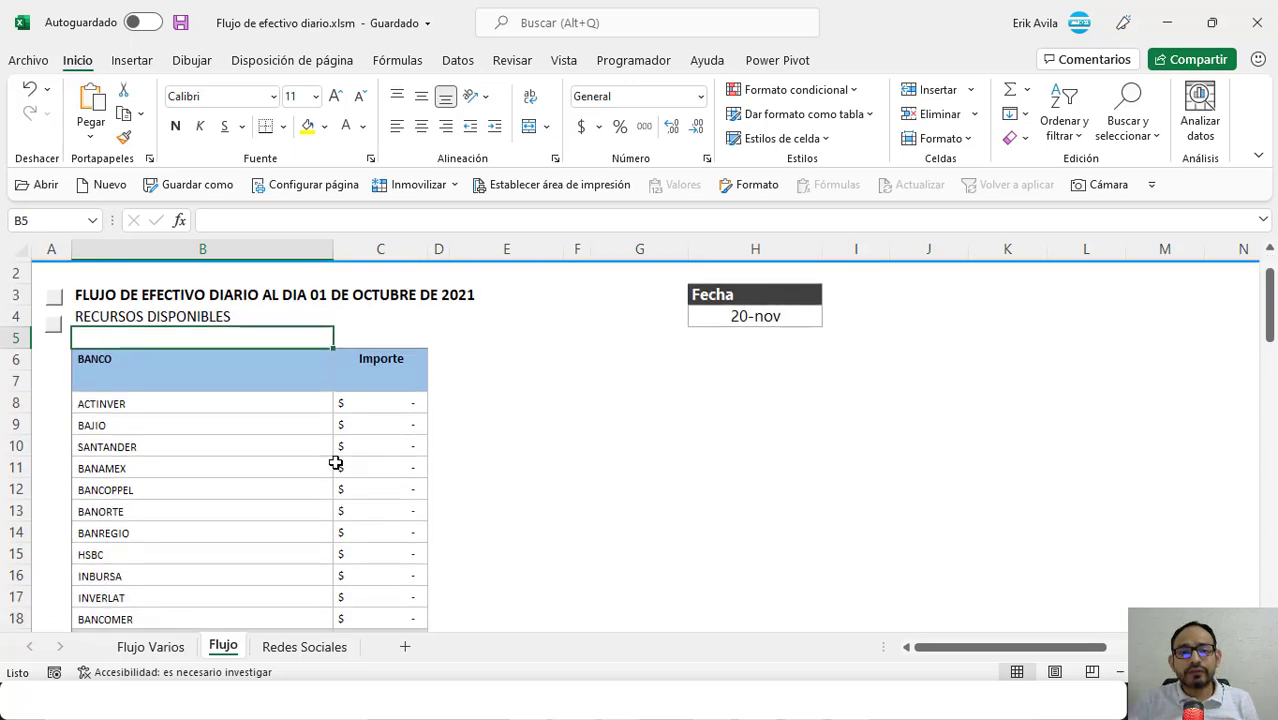
pyautogui.click(337, 458)
pyautogui.scroll(1, 170, 405)
pyautogui.click(133, 368)
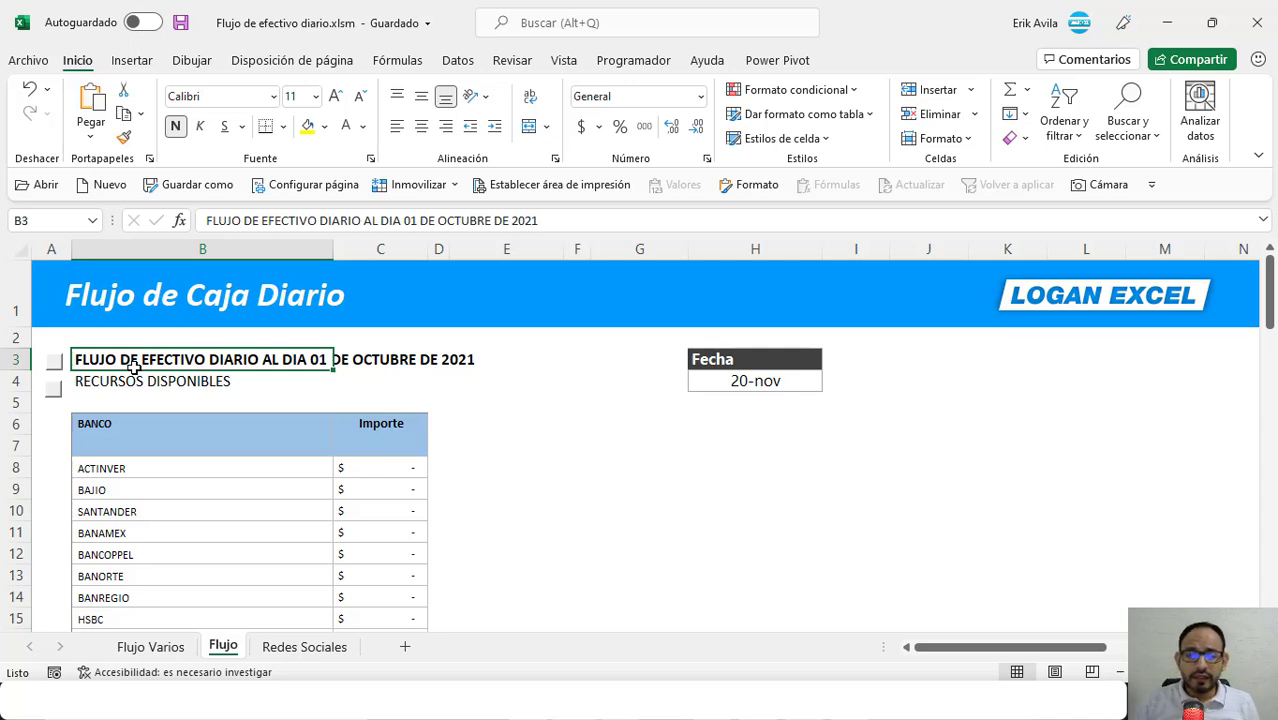
pyautogui.click(157, 403)
pyautogui.press('Up')
pyautogui.press('Up')
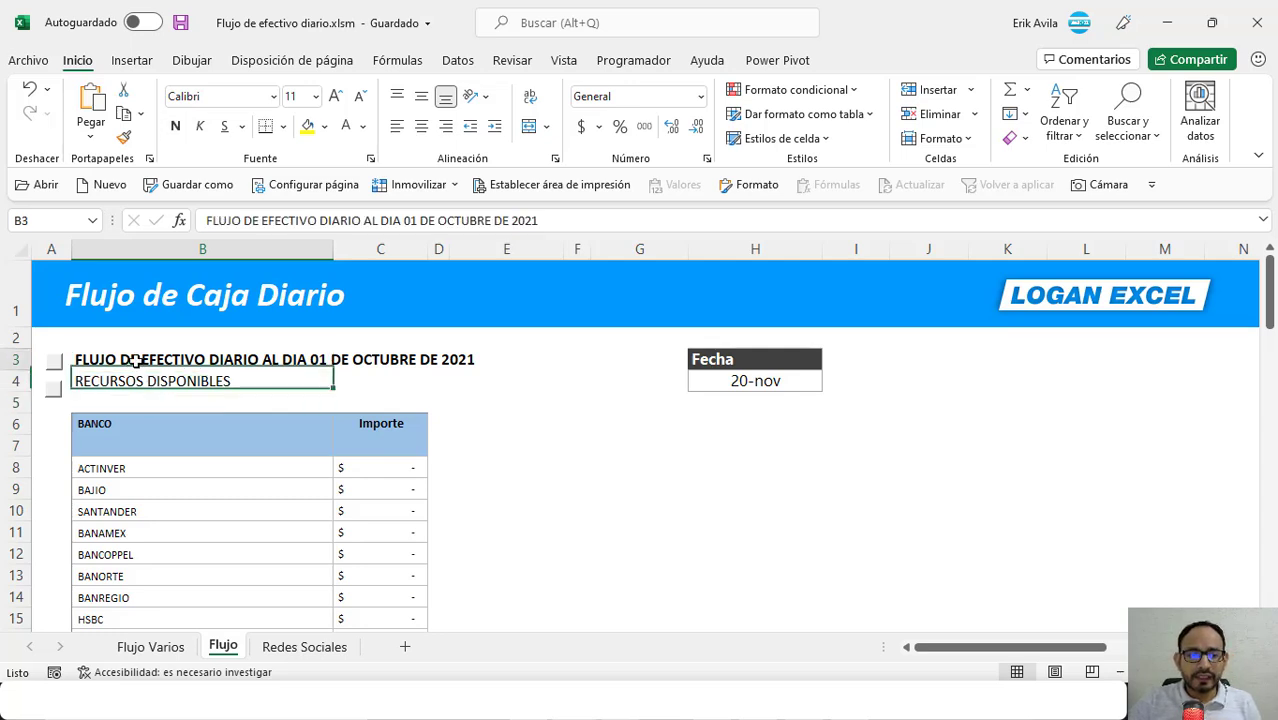
pyautogui.click(807, 385)
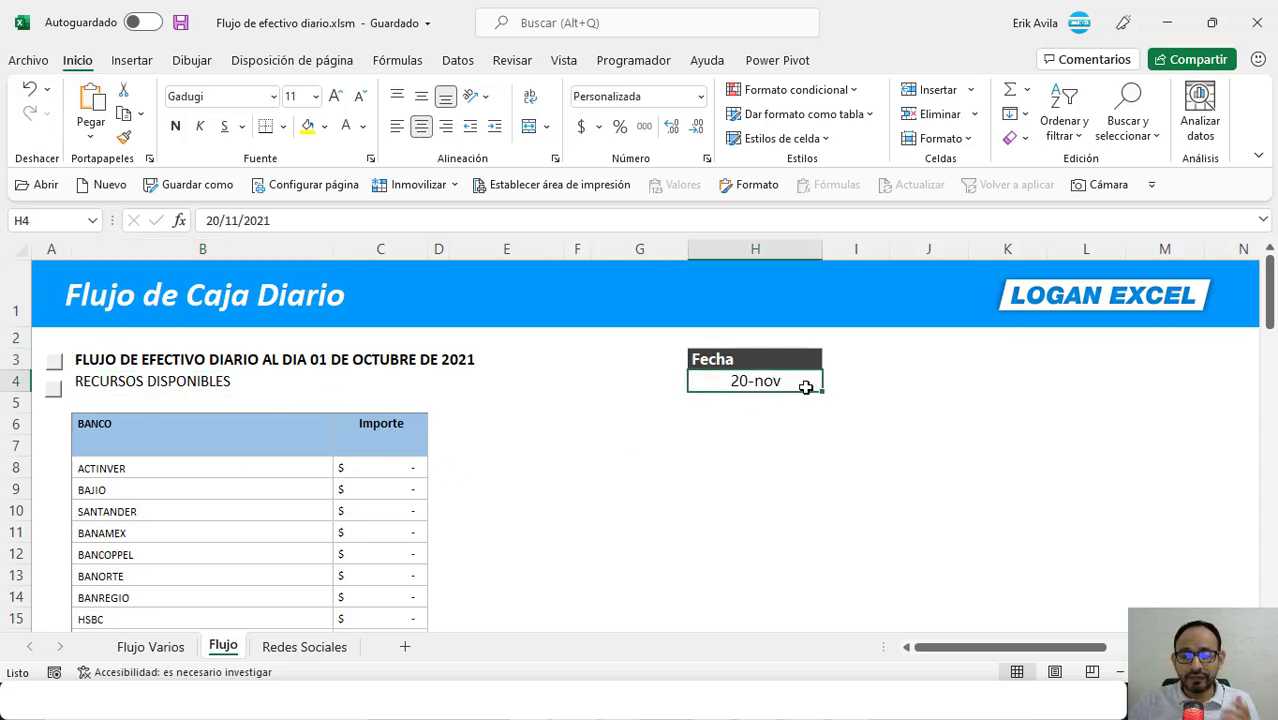
pyautogui.click(126, 368)
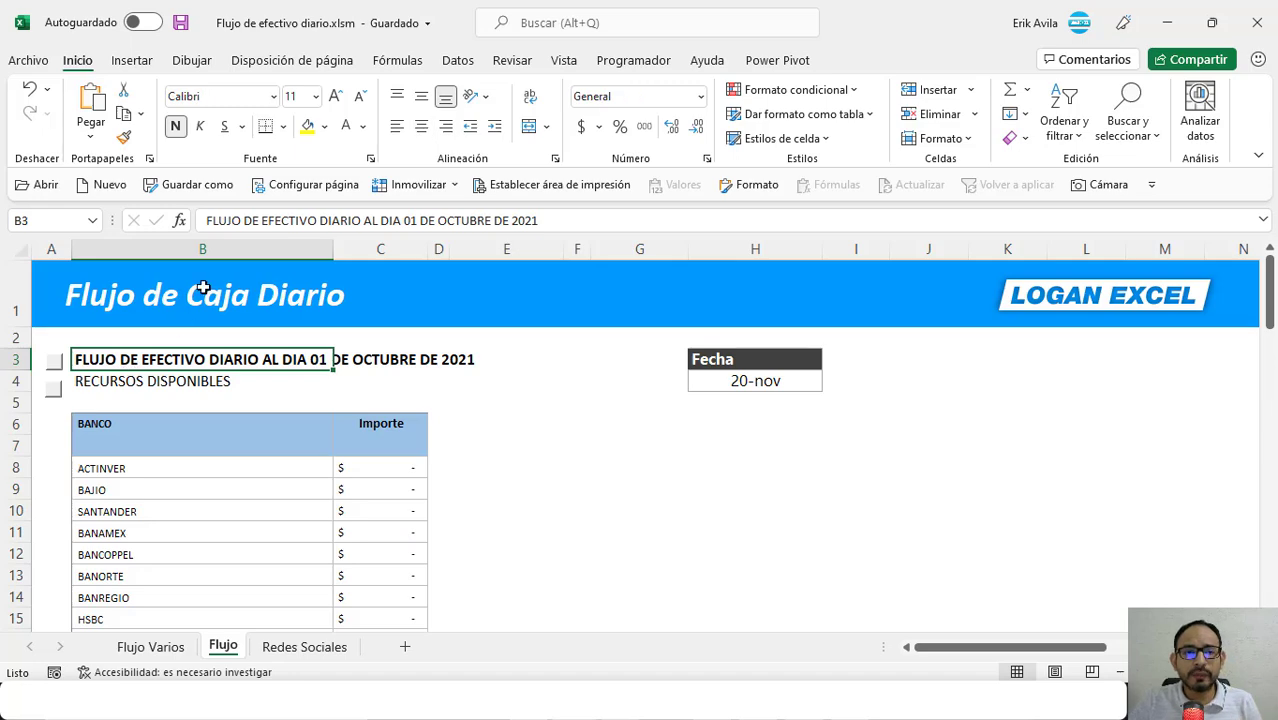
pyautogui.click(217, 220)
# - Rewrite B3 as ="FLUJO DE EFECTIVO DIARIO AL DIA "&TEXTO(H4,"DD")&" DE ", dropping the fixed day and month
pyautogui.write('=')
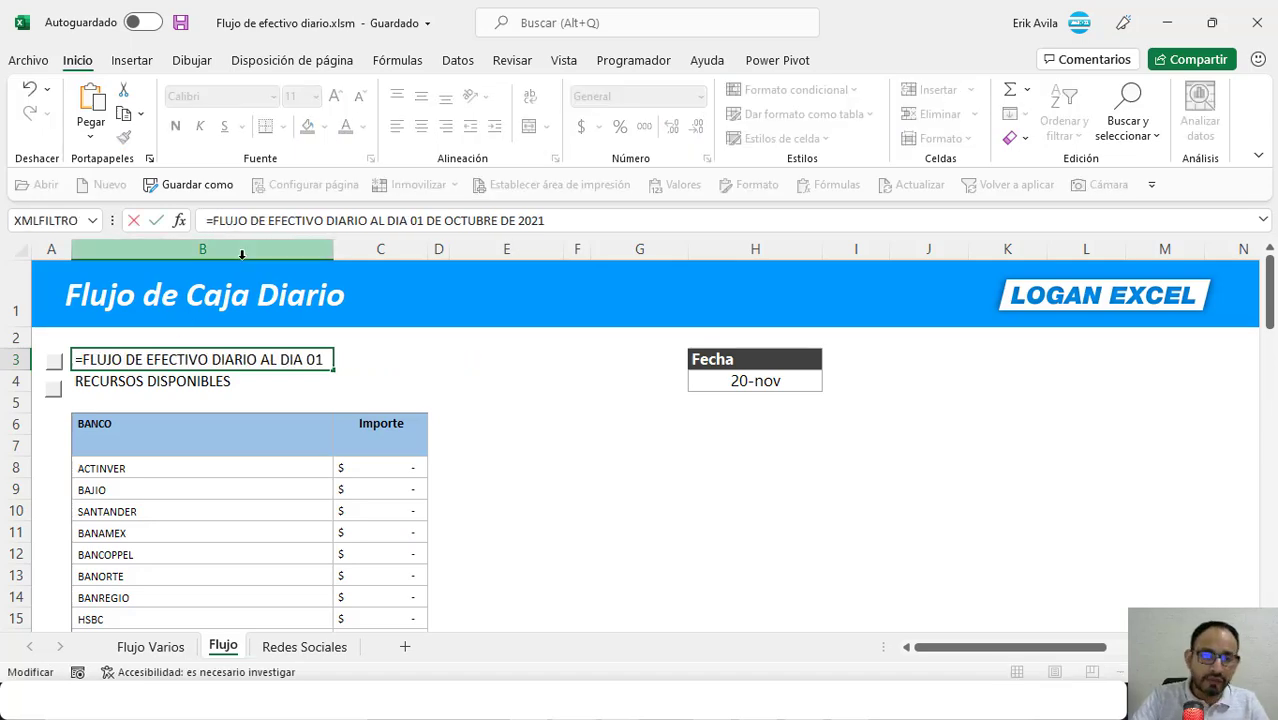
pyautogui.write('"')
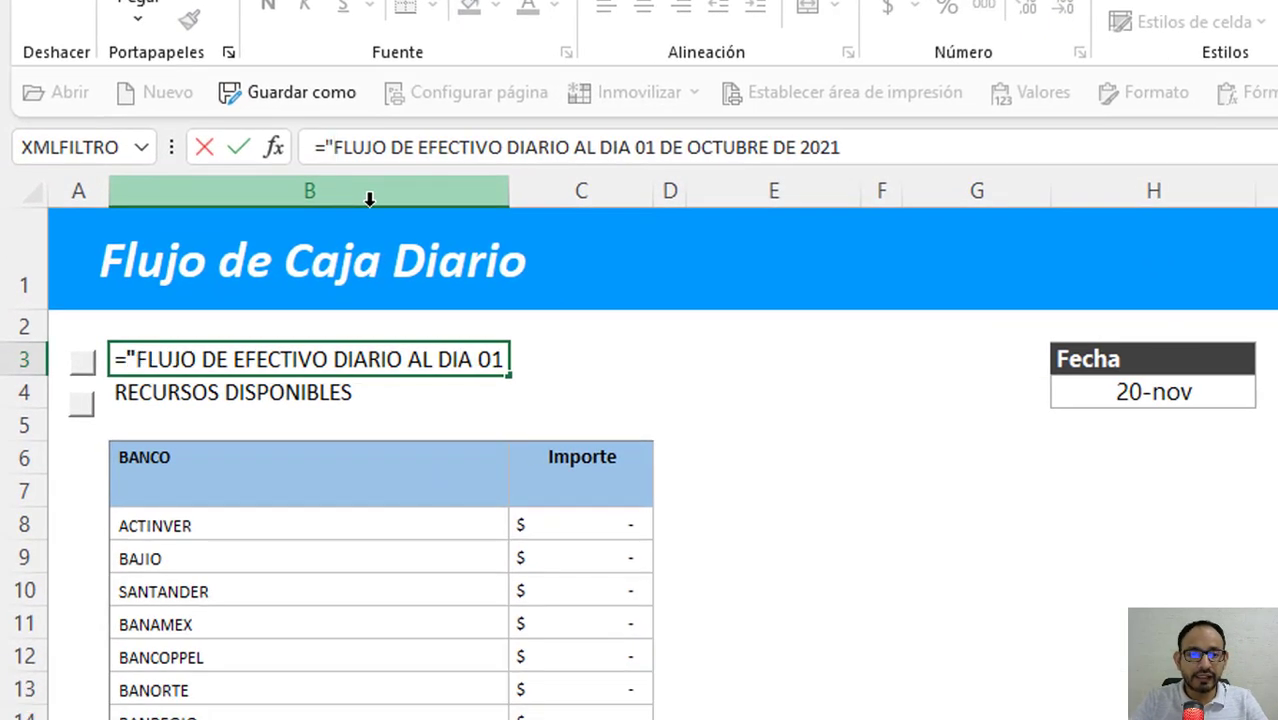
pyautogui.hotkey('ctrl', 'Right')
pyautogui.hotkey('ctrl', 'Right')
pyautogui.hotkey('ctrl', 'Right')
pyautogui.write('"')
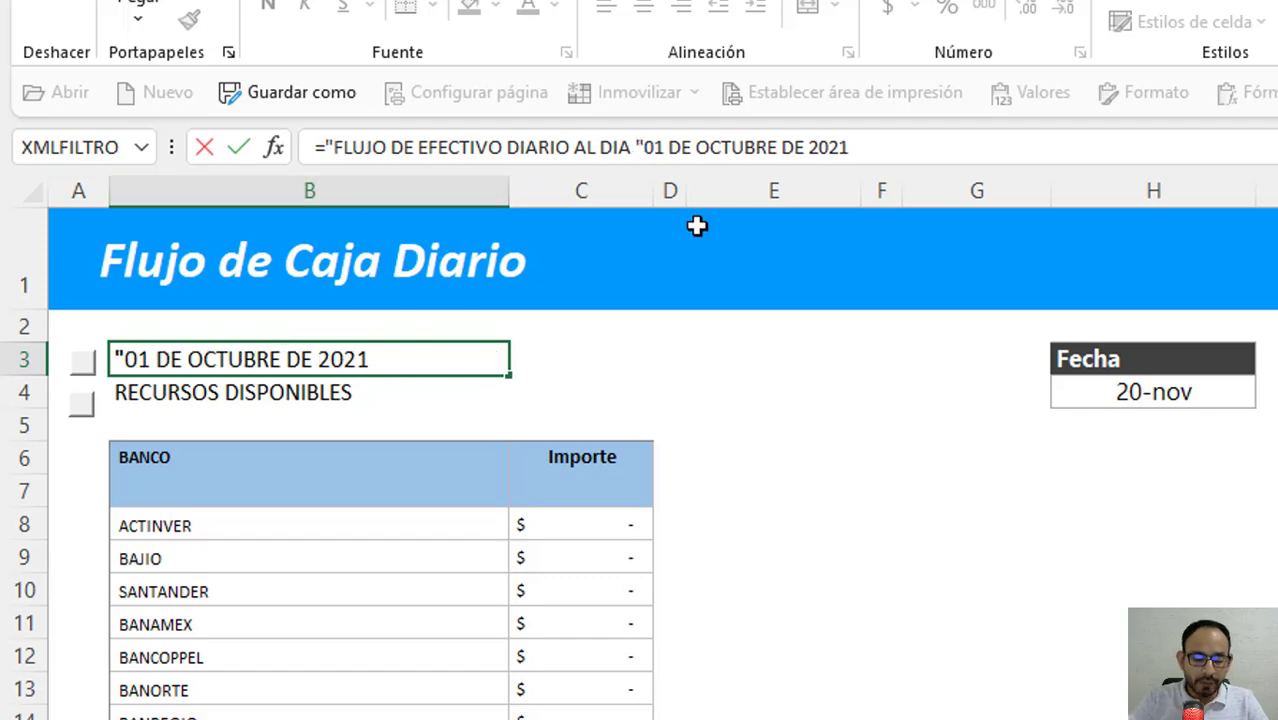
pyautogui.write('&')
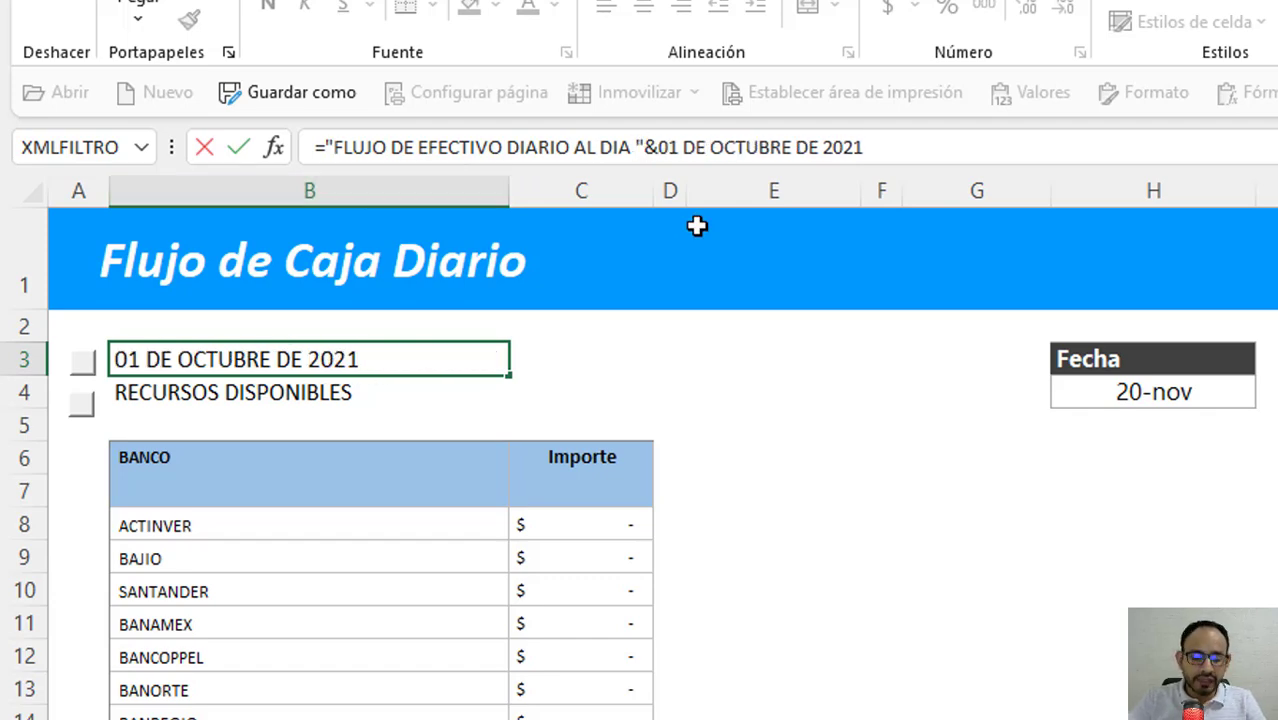
pyautogui.write('TEXTO(')
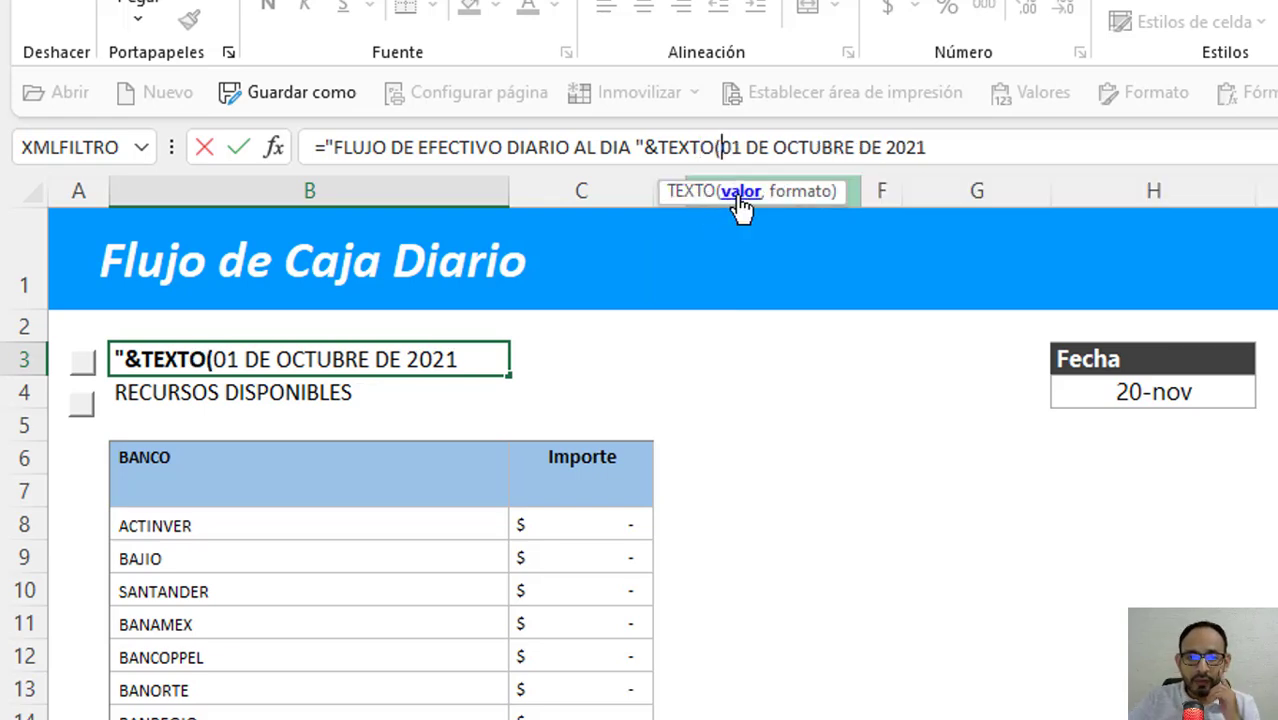
pyautogui.click(1152, 396)
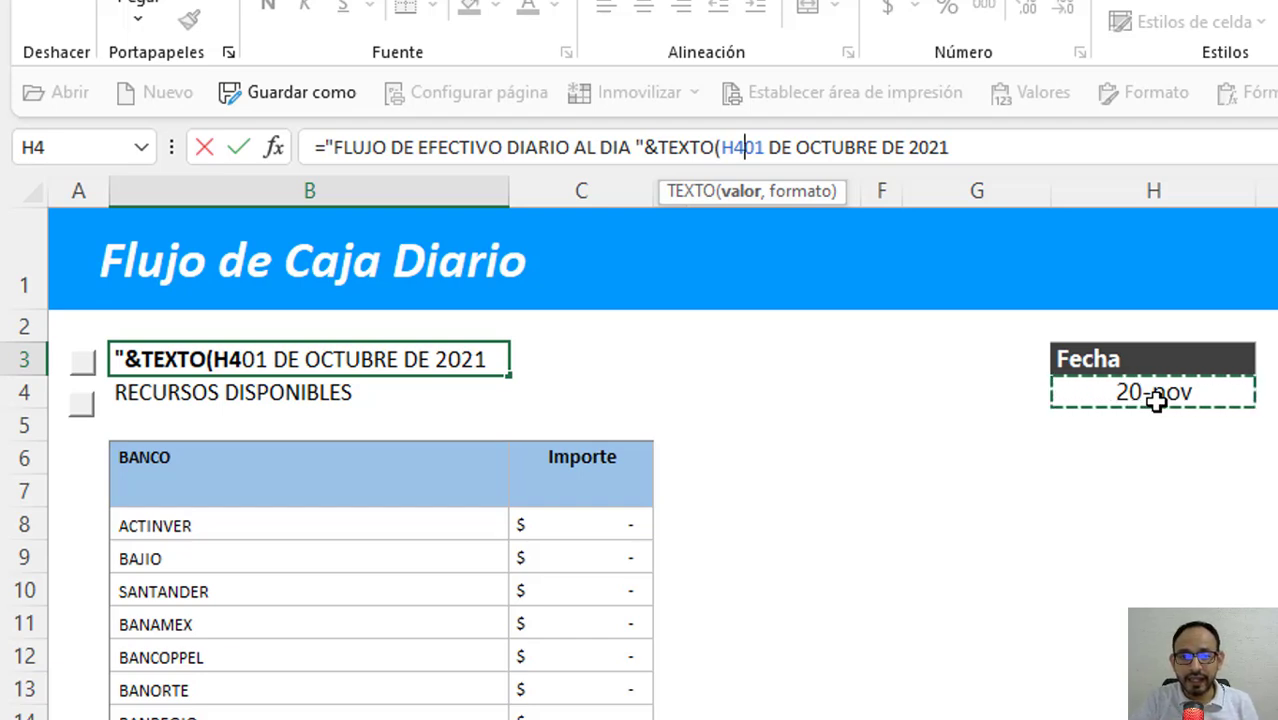
pyautogui.write(',')
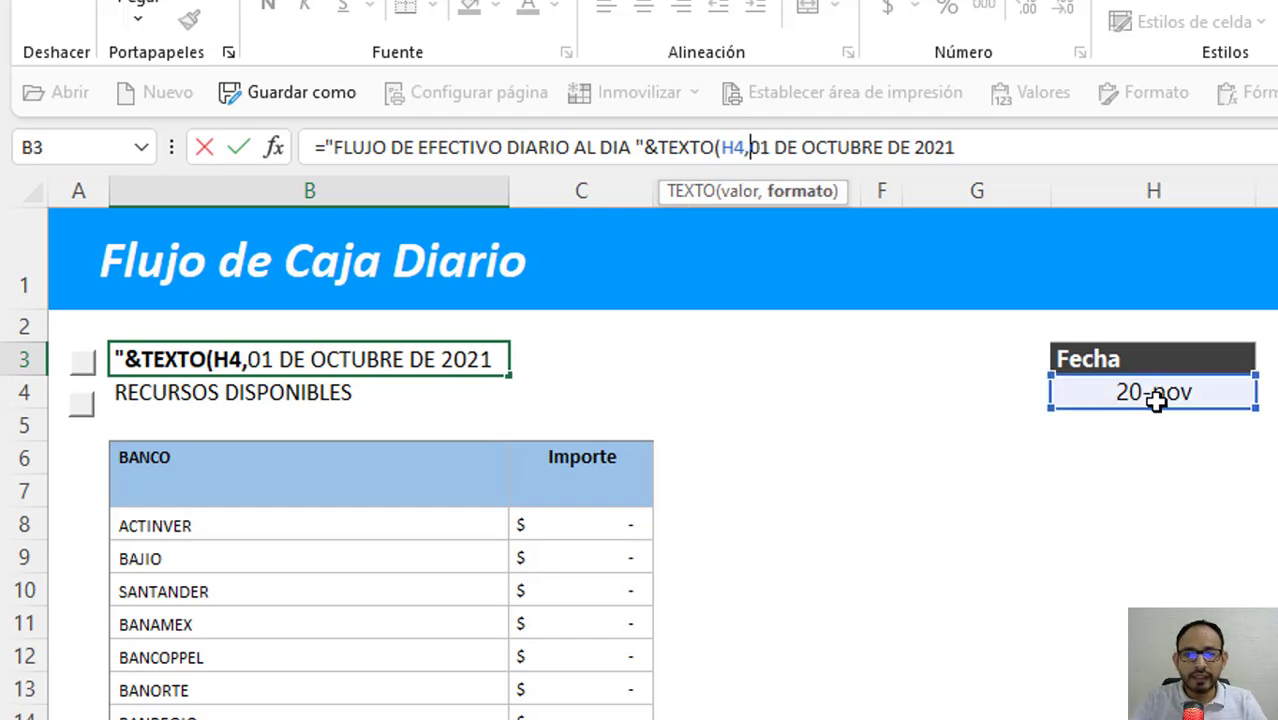
pyautogui.write('"')
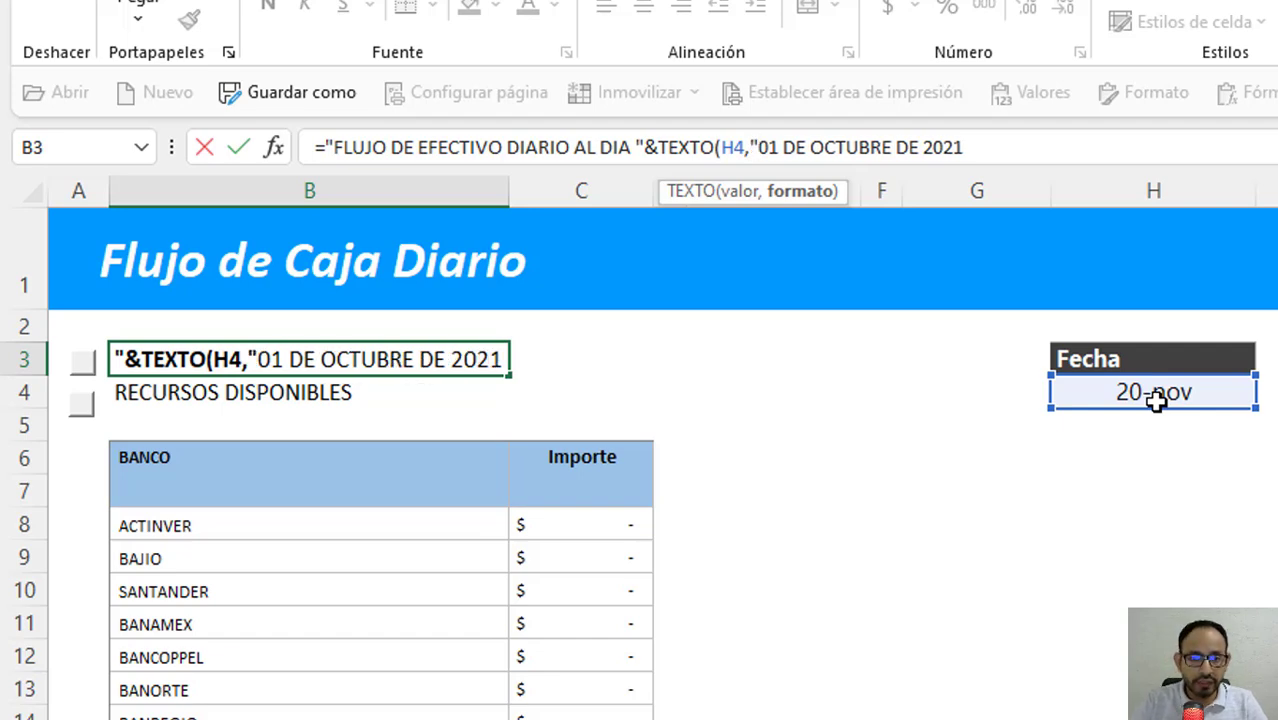
pyautogui.write('DD")')
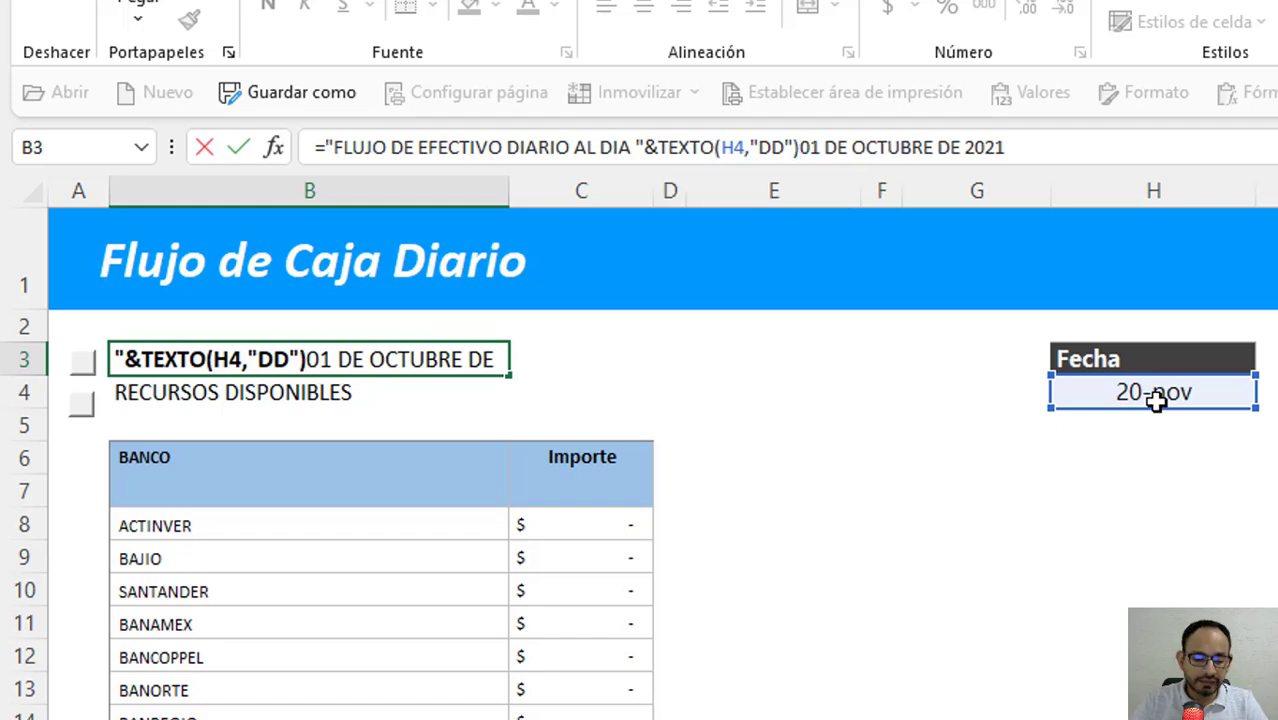
pyautogui.write('&')
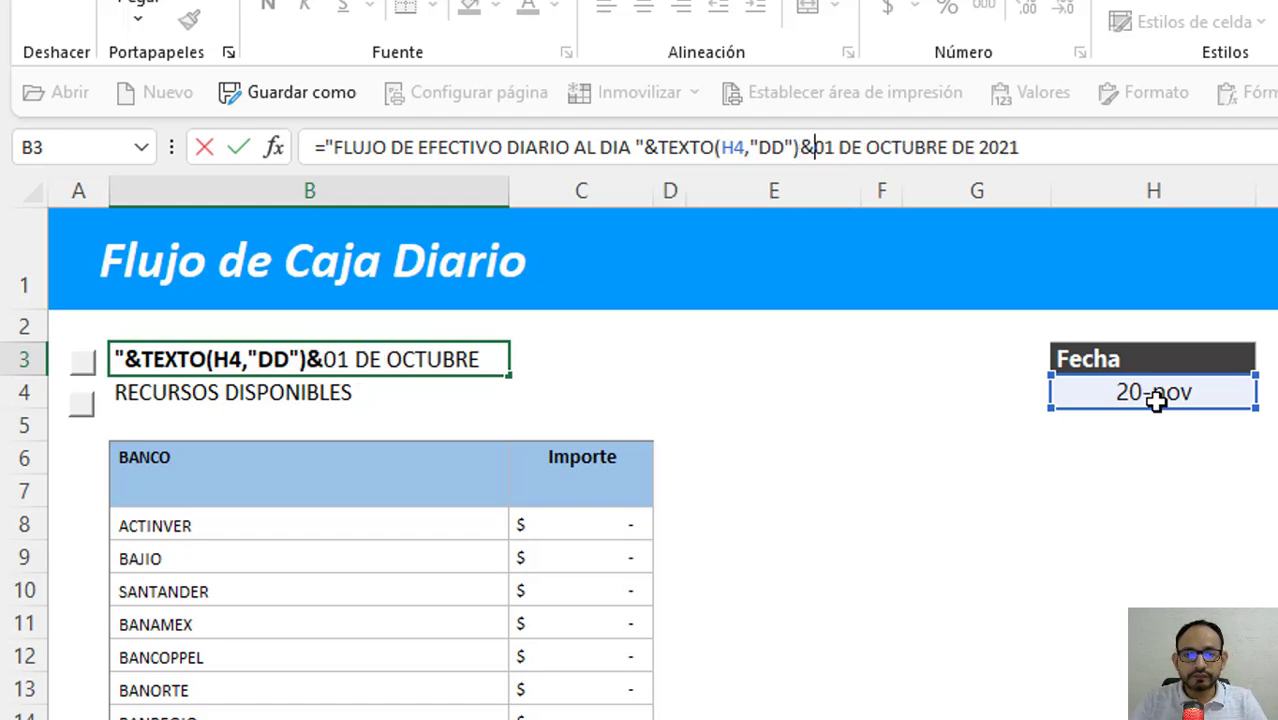
pyautogui.write('"')
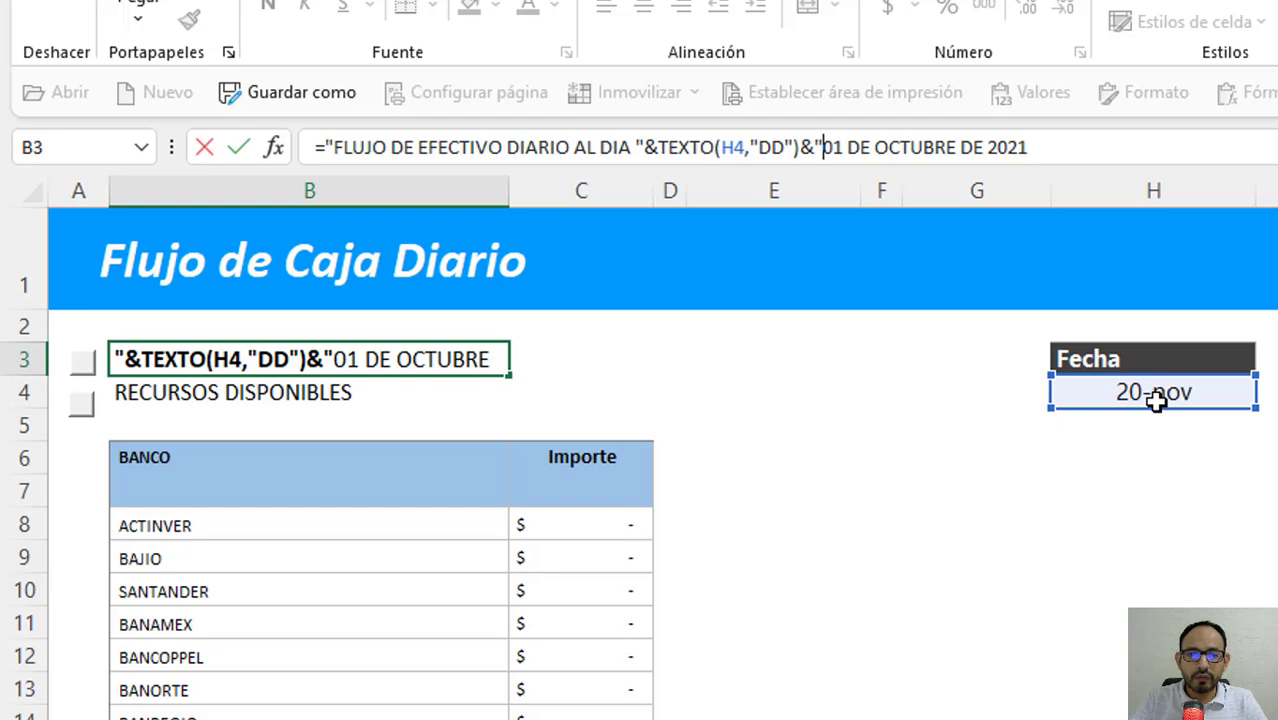
pyautogui.press('Delete')
pyautogui.press('Delete')
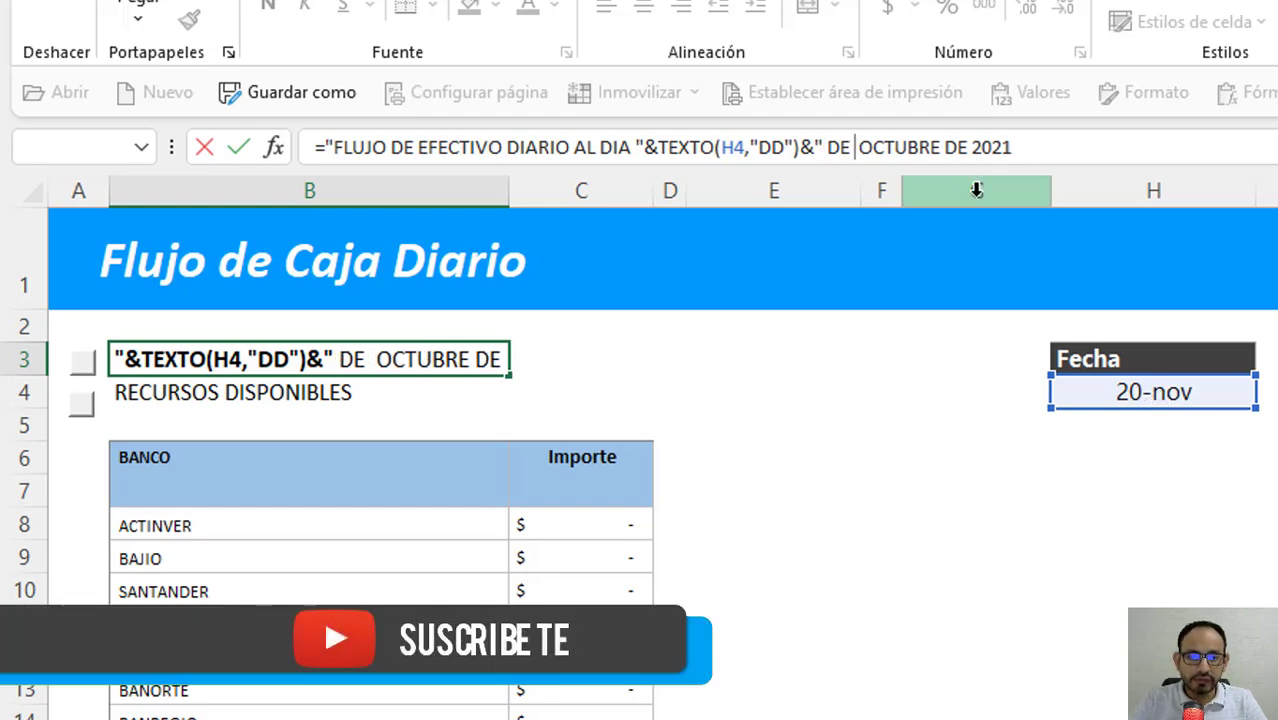
pyautogui.write('"')
pyautogui.hotkey('shift', 'End')
# - Finish the title formula and set the H4 date to 15/3
pyautogui.press('Delete')
pyautogui.click(977, 457)
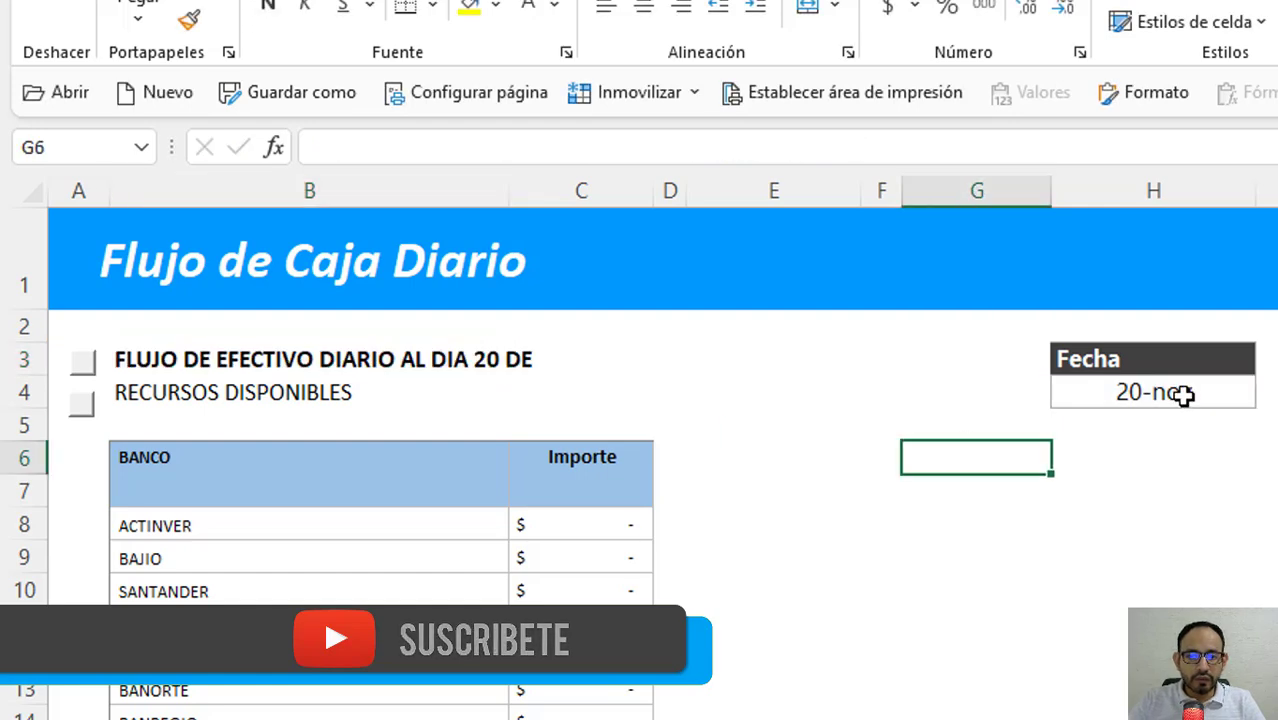
pyautogui.click(1183, 396)
pyautogui.write('1')
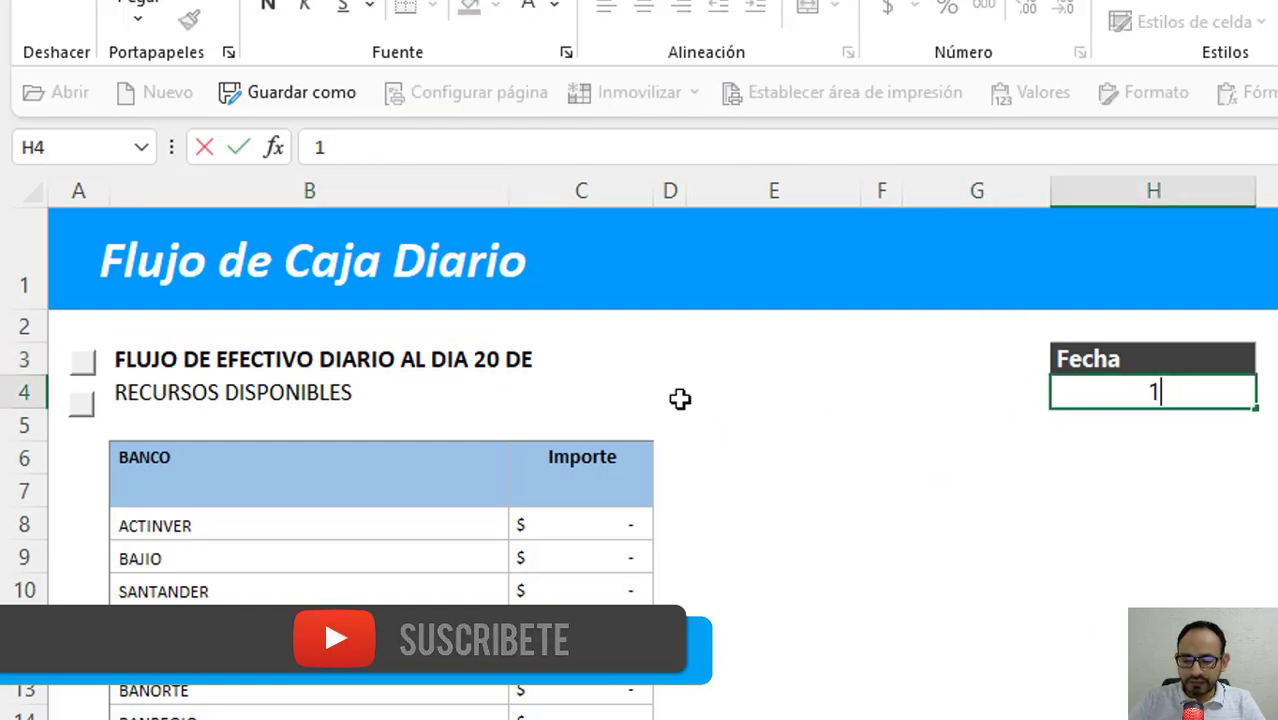
pyautogui.write('5/3')
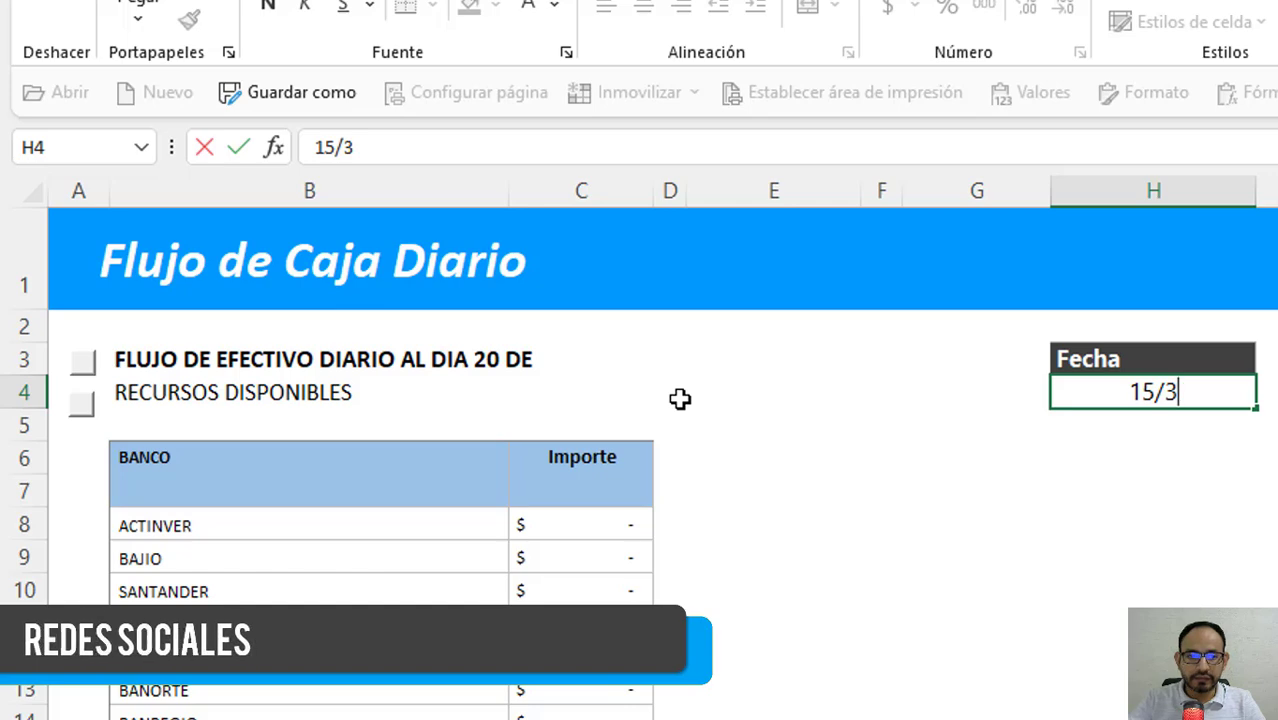
pyautogui.hotkey('ctrl', 'Return')
# - Append &TEXTO(H4,"MMMM") to the B3 formula so the title shows the month name
pyautogui.click(190, 350)
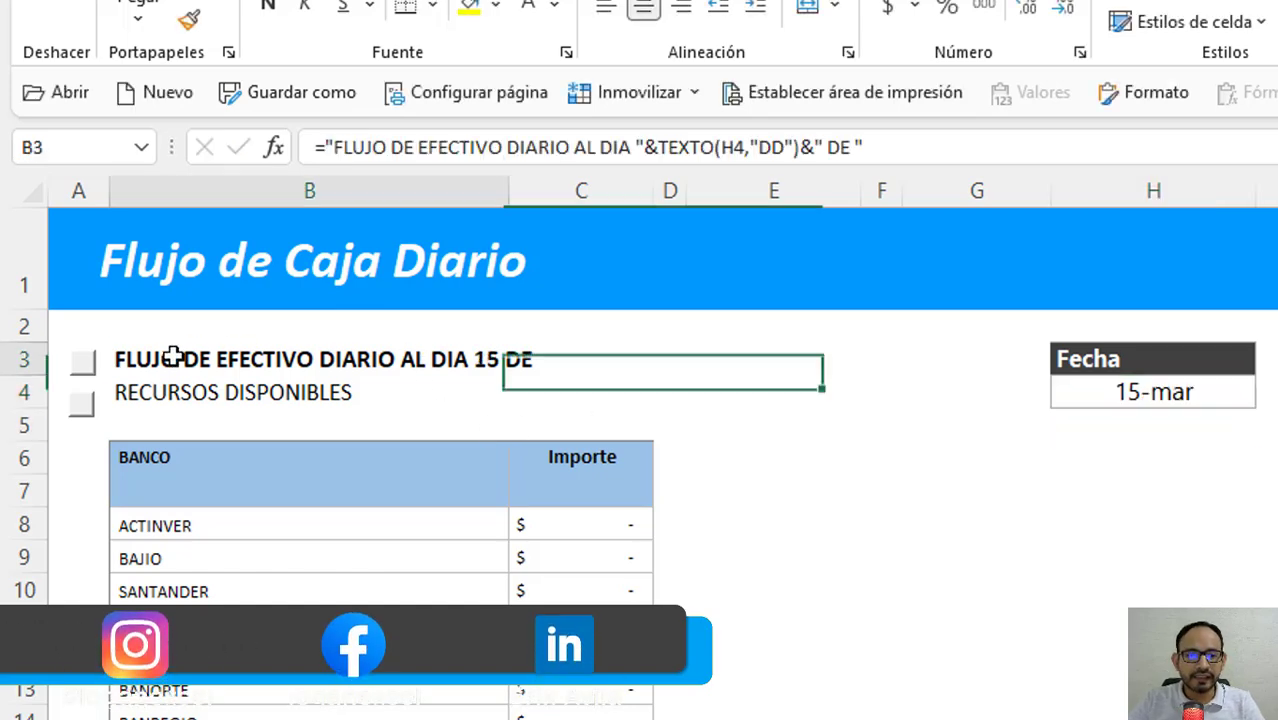
pyautogui.click(919, 147)
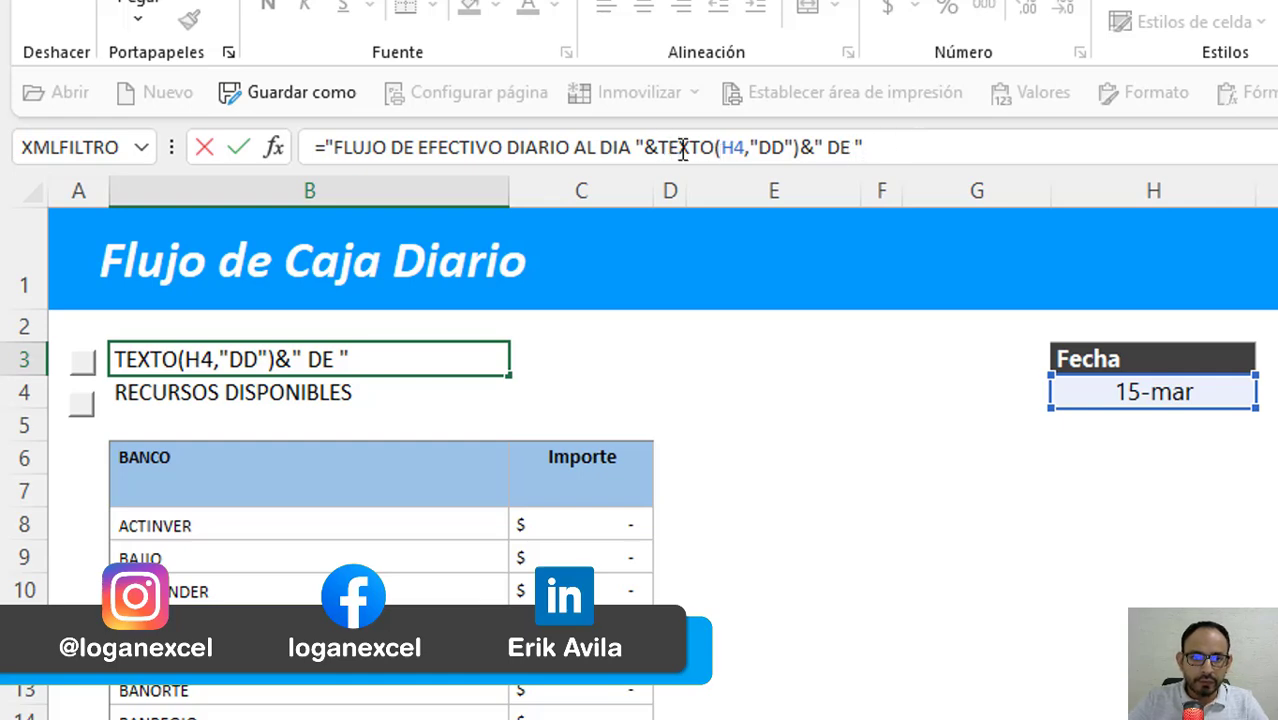
pyautogui.moveTo(650, 148); pyautogui.dragTo(797, 148)
pyautogui.hotkey('ctrl', 'c')
pyautogui.click(912, 150)
pyautogui.write('&')
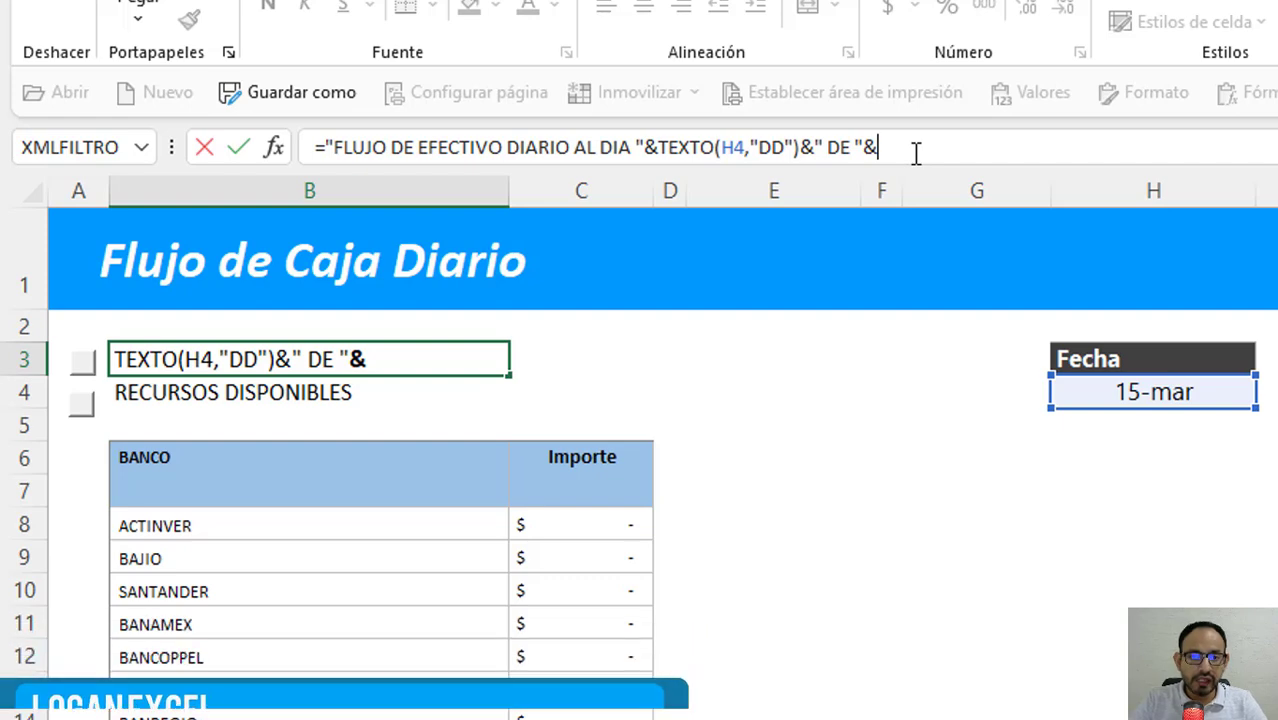
pyautogui.hotkey('ctrl', 'v')
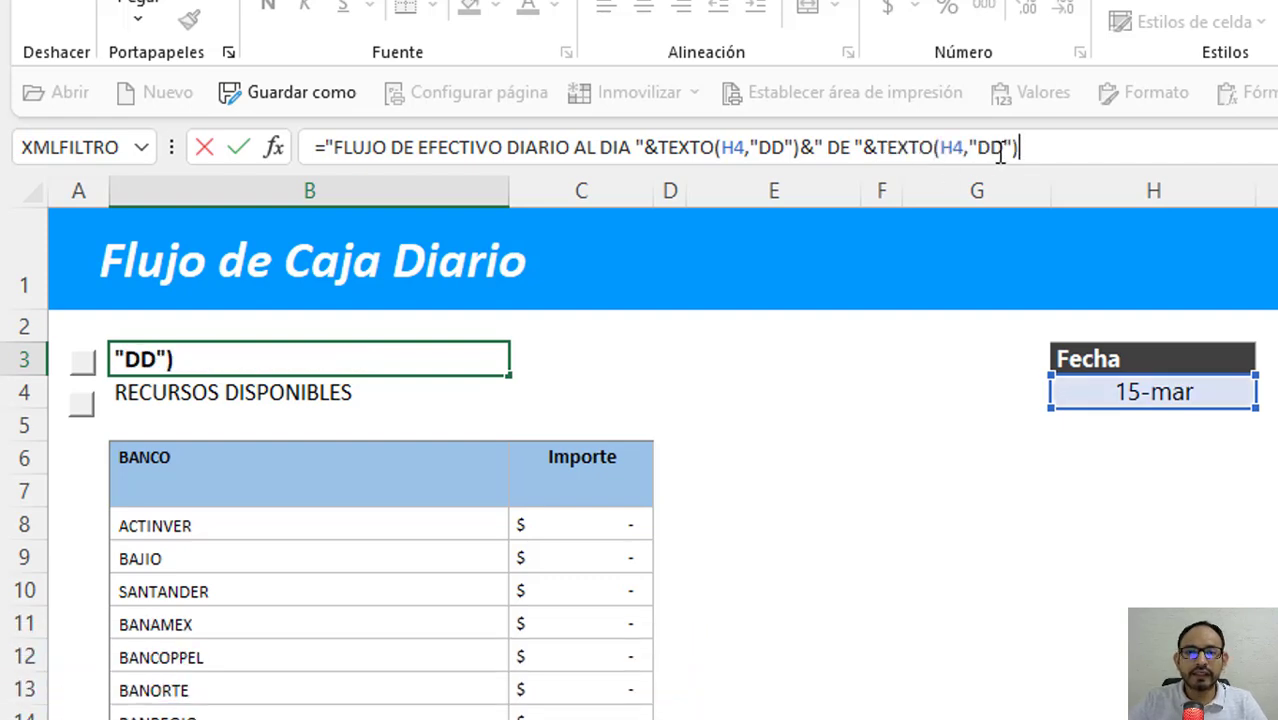
pyautogui.click(1000, 150)
pyautogui.press('BackSpace')
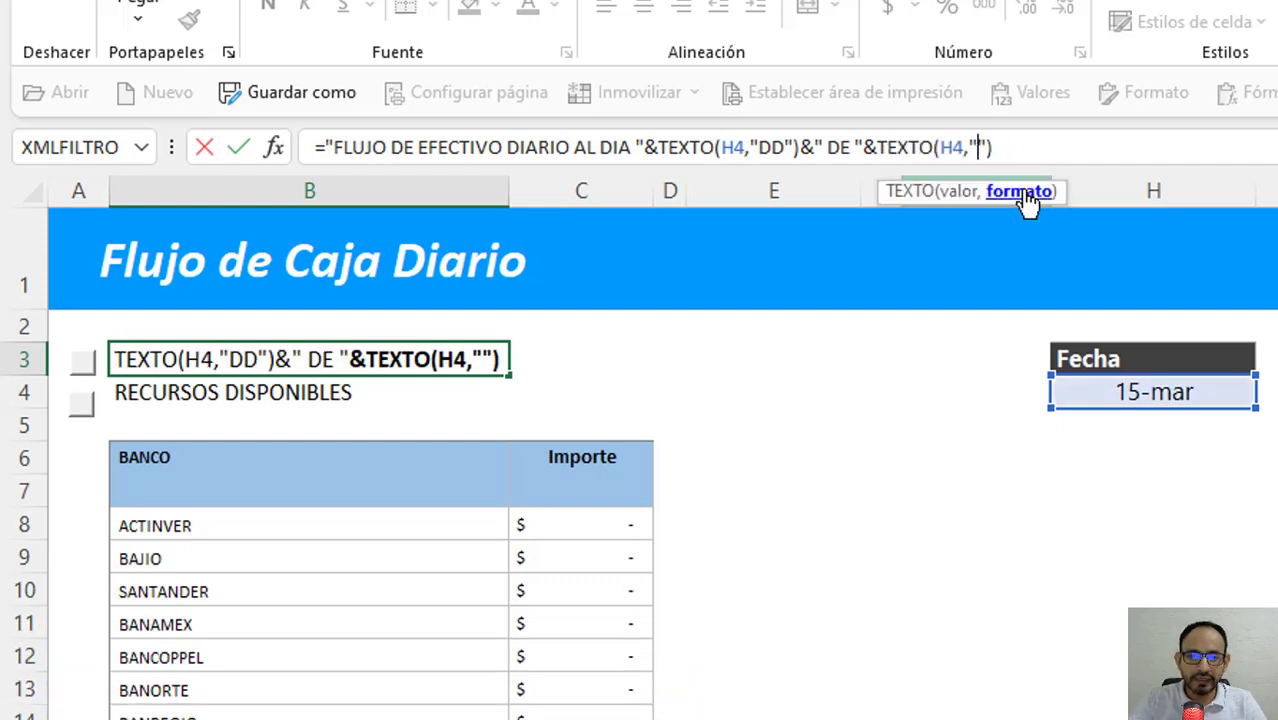
pyautogui.write('MMMM')
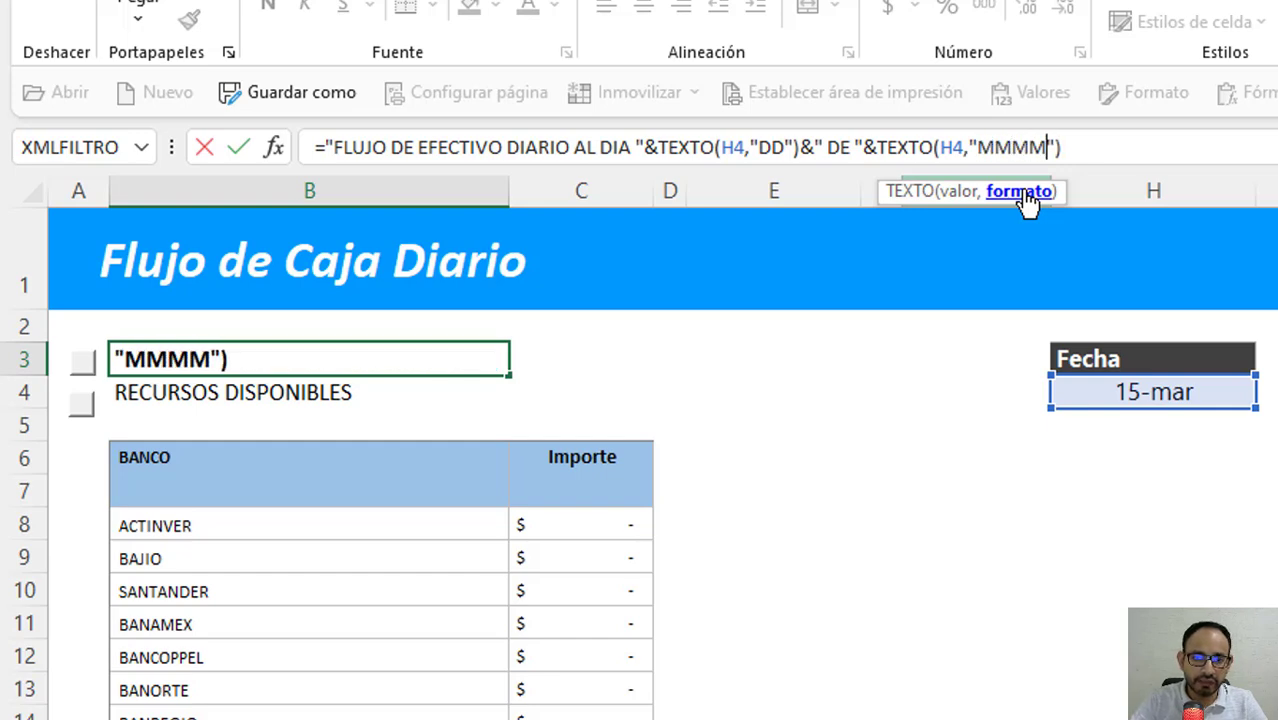
pyautogui.hotkey('ctrl', 'Return')
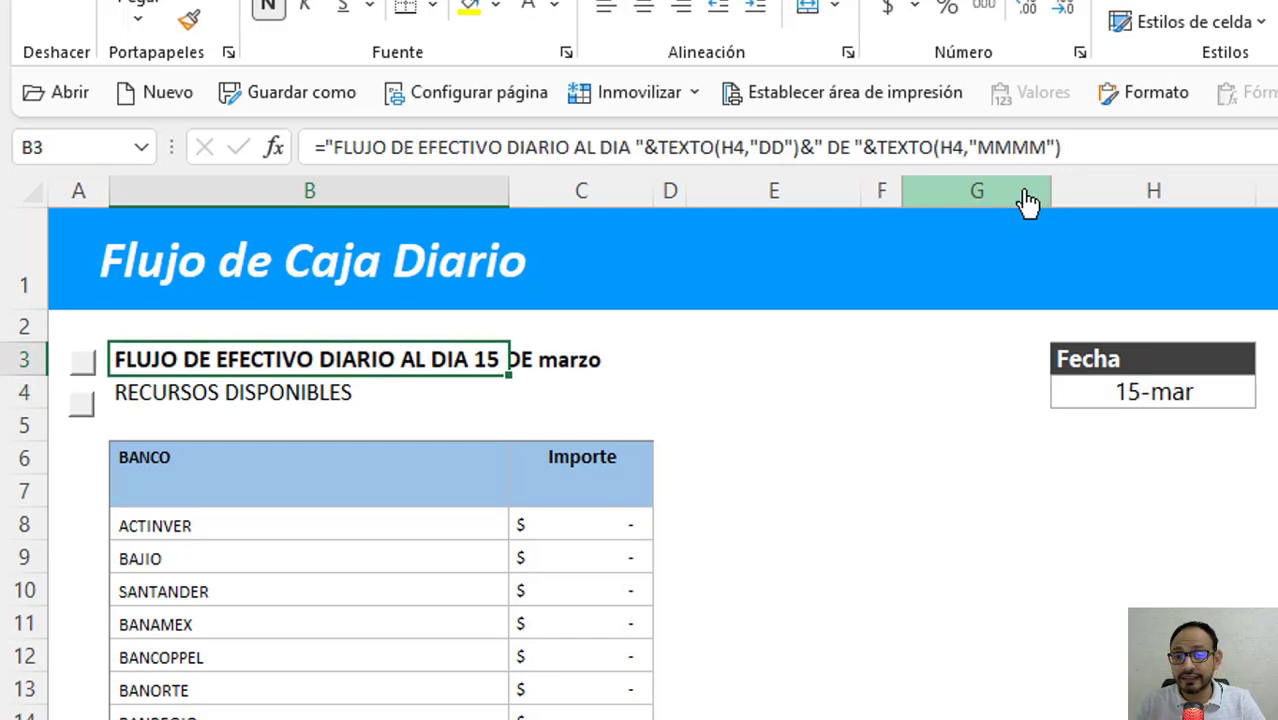
# - Wrap the month expression in MAYUSC so the title reads '15 DE MARZO' in uppercase
pyautogui.click(878, 147)
pyautogui.write('M')
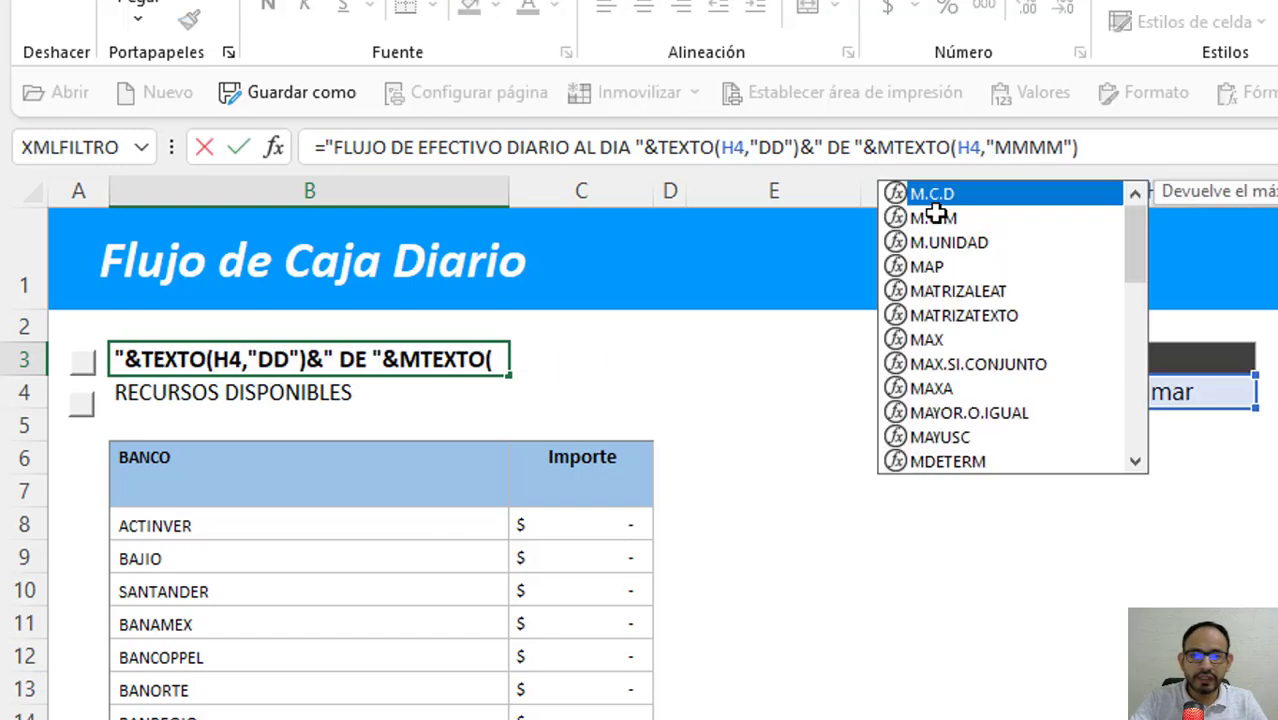
pyautogui.write('A')
pyautogui.doubleClick(961, 363)
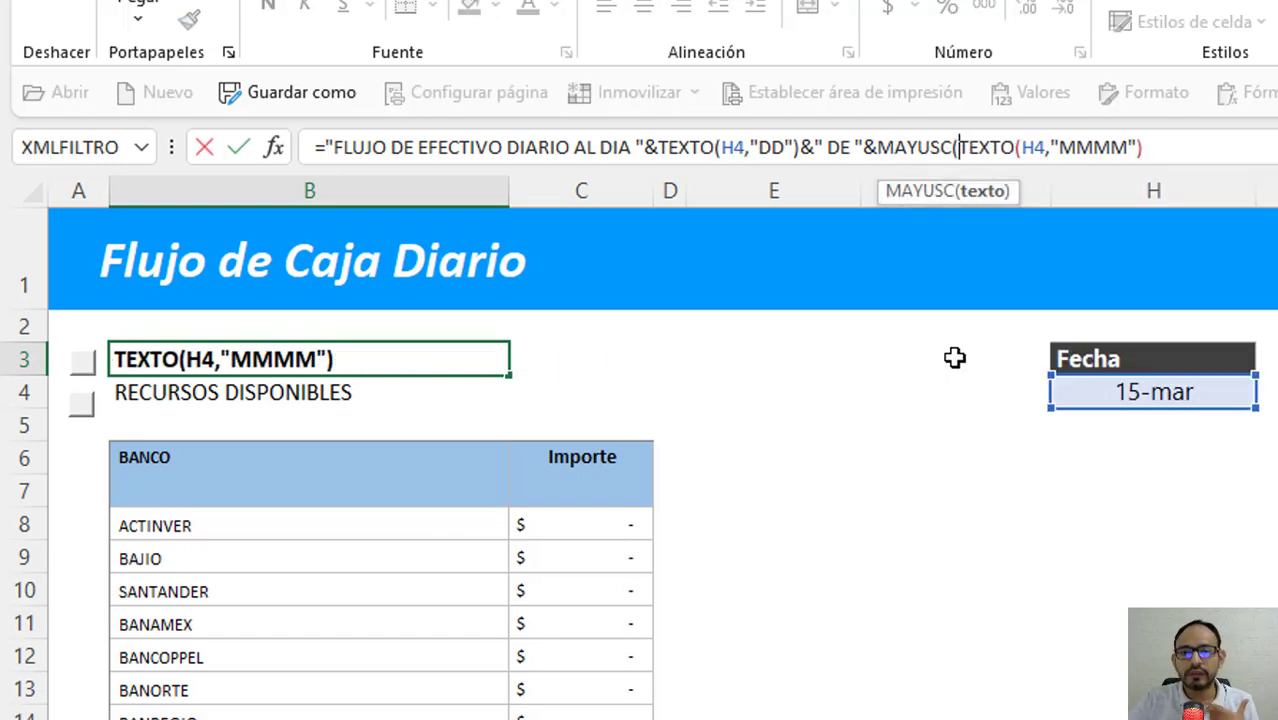
pyautogui.write(')')
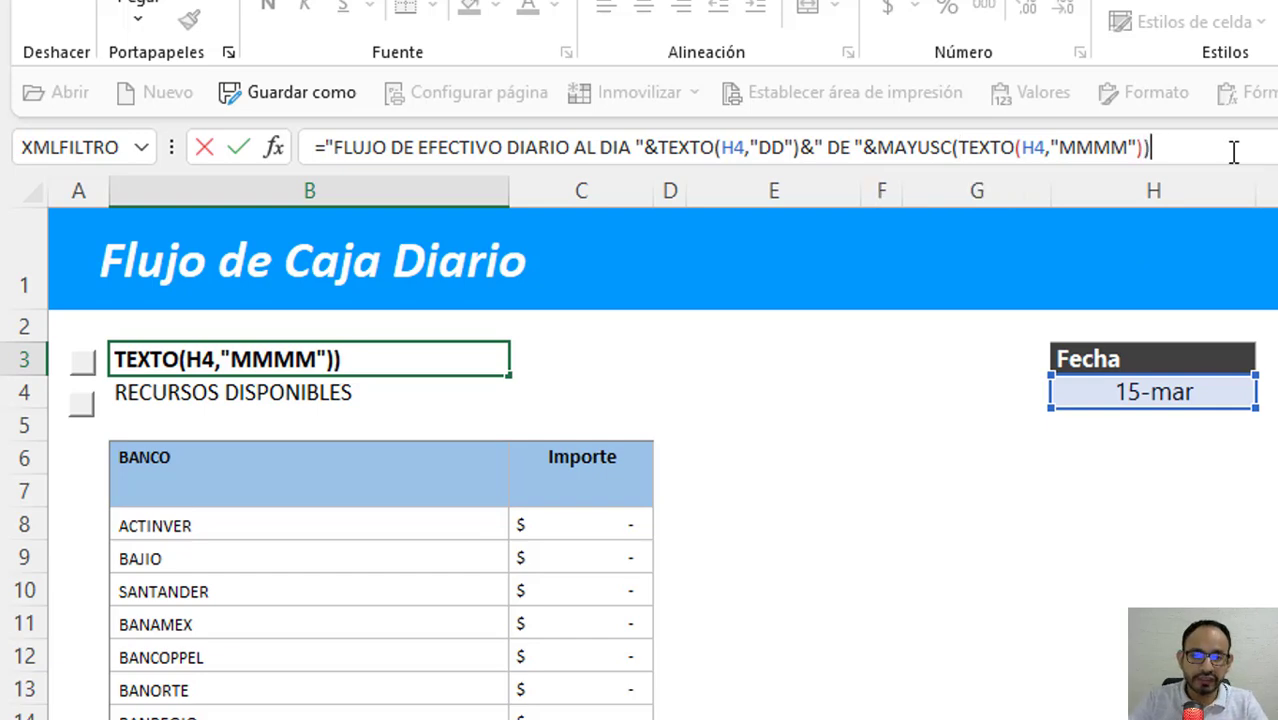
pyautogui.press('Return')
pyautogui.press('Up')
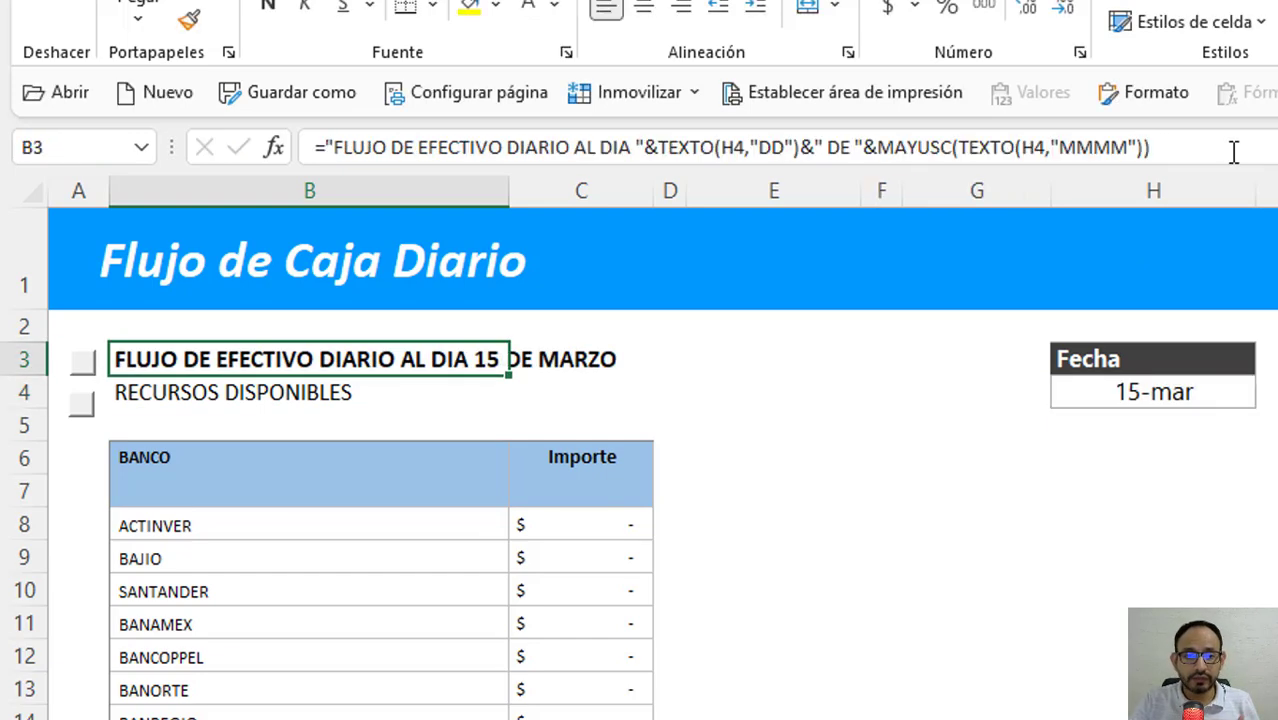
pyautogui.press('Down')
pyautogui.press('Up')
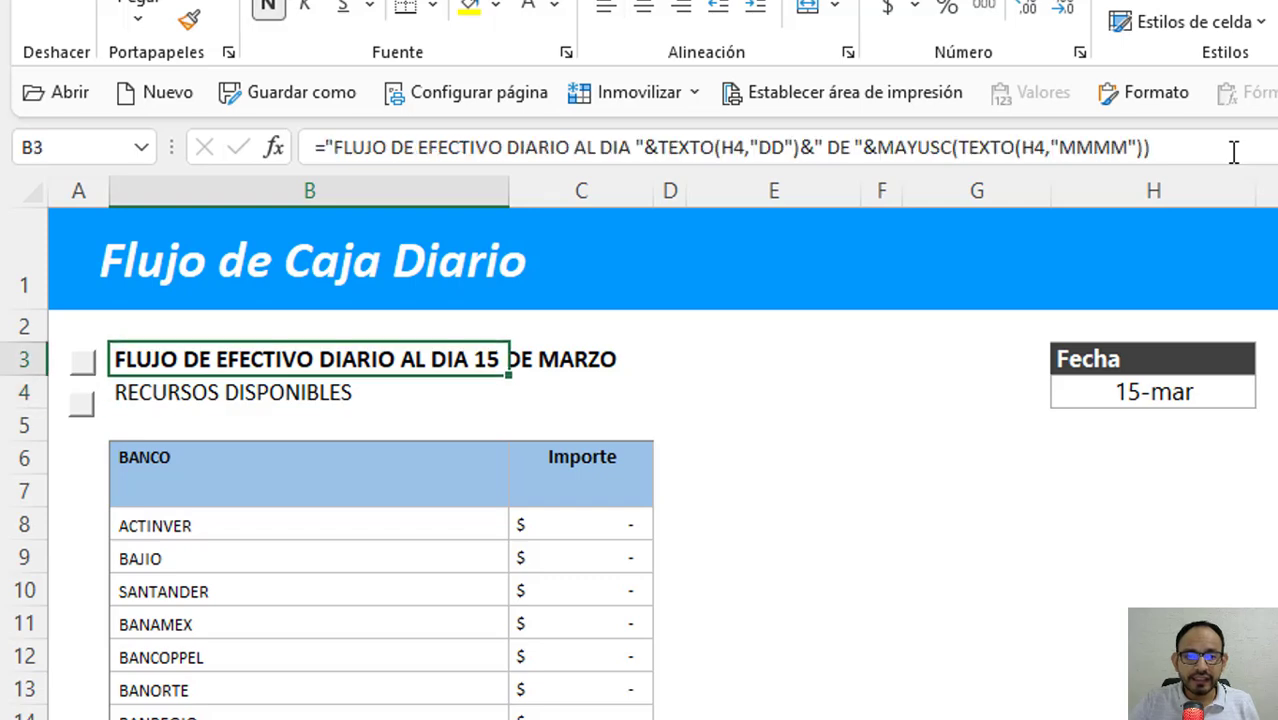
pyautogui.click(1231, 392)
# - Re-enter the H4 date as 15/03, then change it to 18/10
pyautogui.write('1')
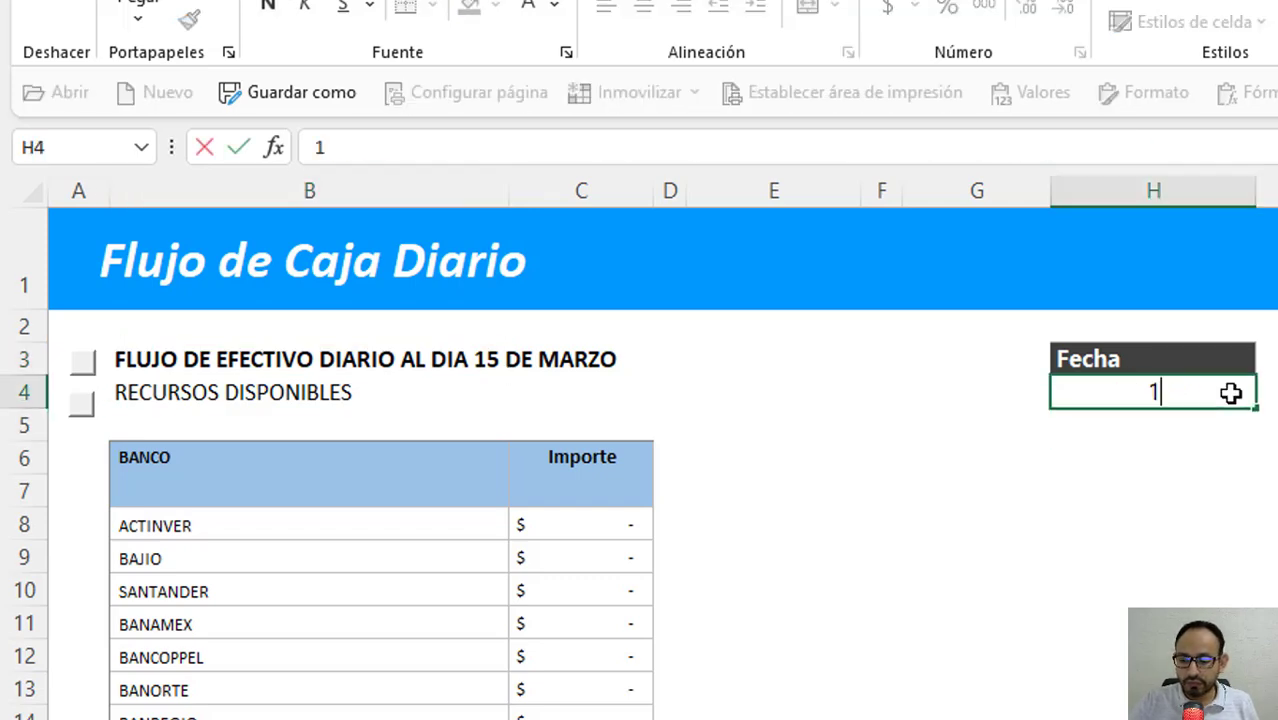
pyautogui.write('5/03')
pyautogui.hotkey('ctrl', 'Return')
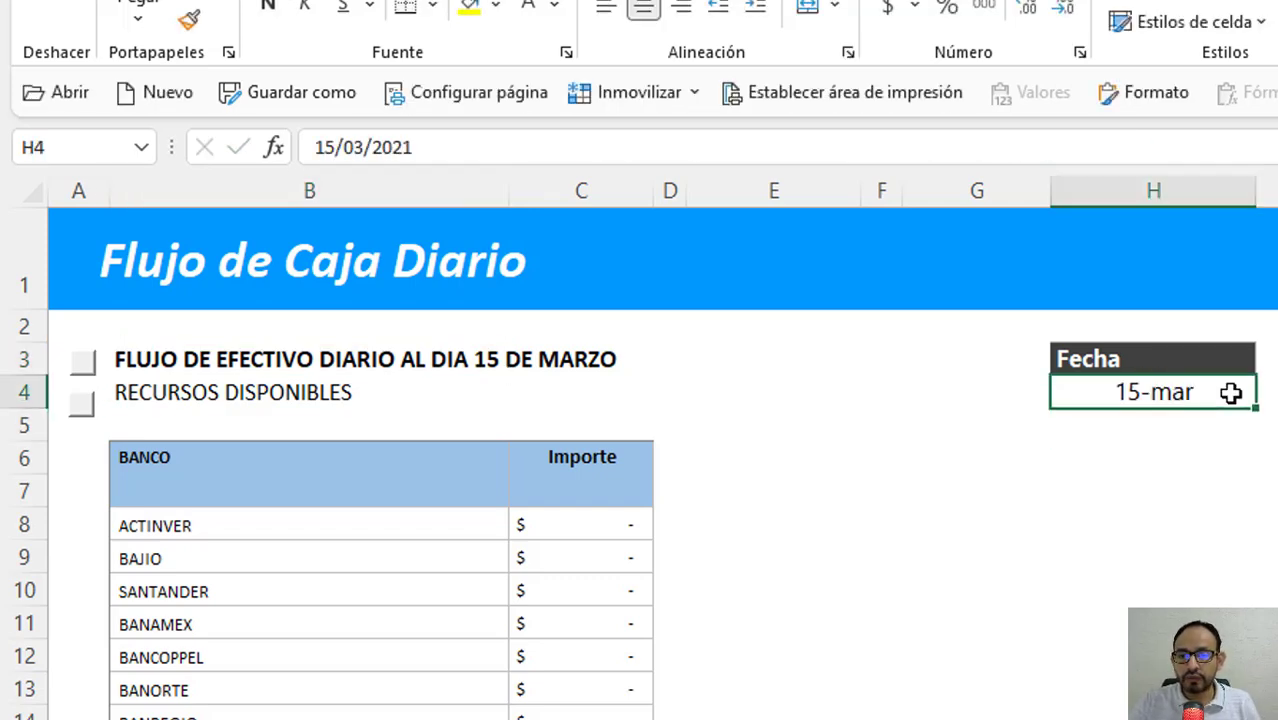
pyautogui.write('18/10')
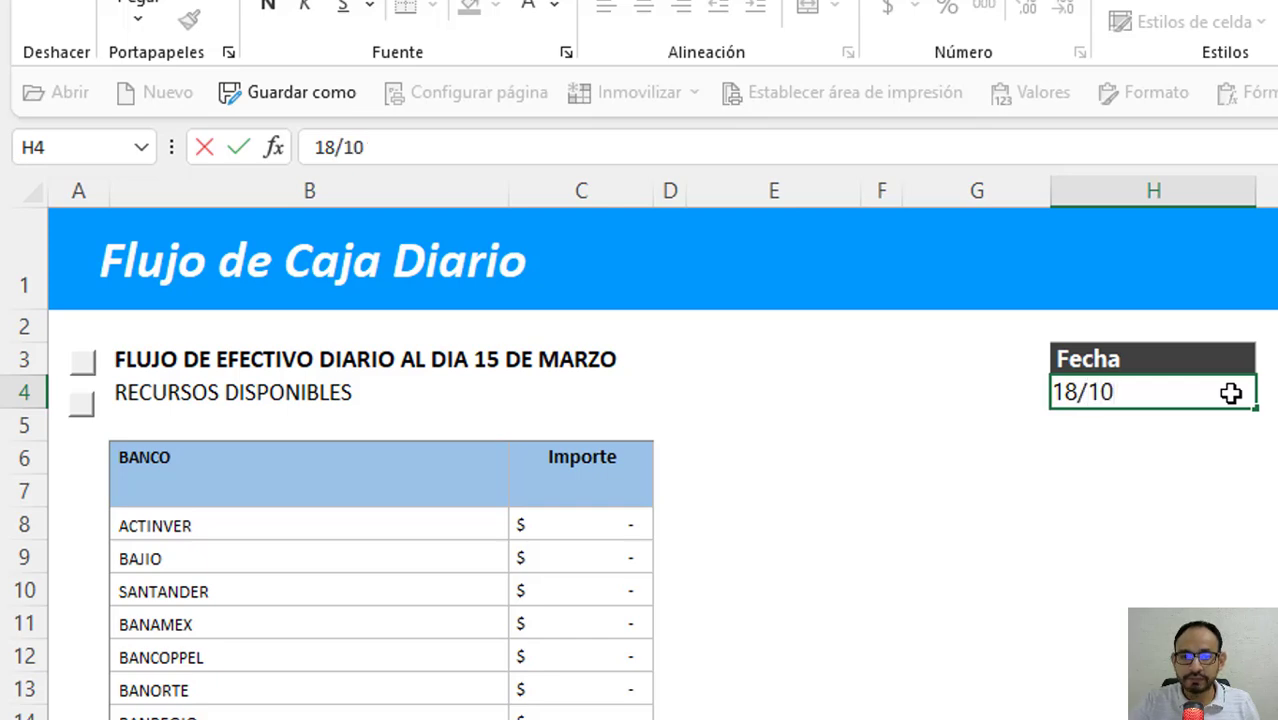
pyautogui.hotkey('ctrl', 'Return')
# - Append &" "&TEXTO(H4,"AAAA") to the B3 formula to add the year after the month
pyautogui.click(187, 359)
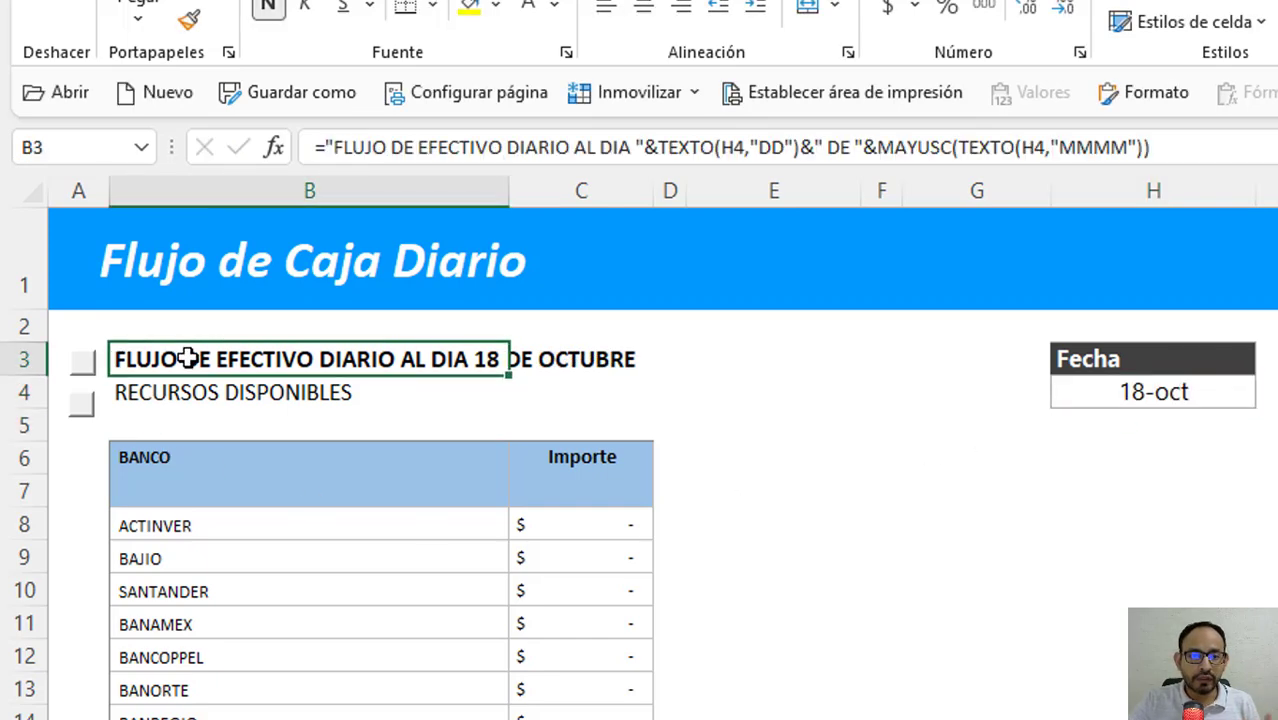
pyautogui.click(1219, 151)
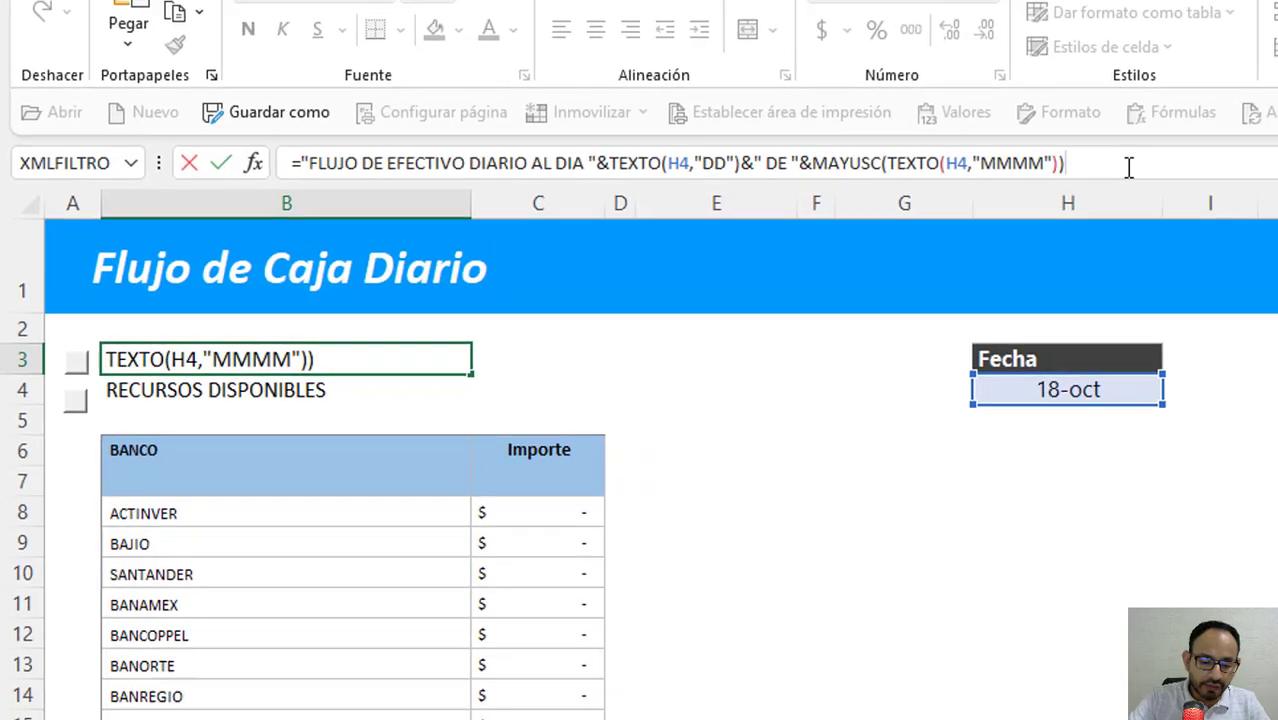
pyautogui.write('&TEXTO(H4,"DD")')
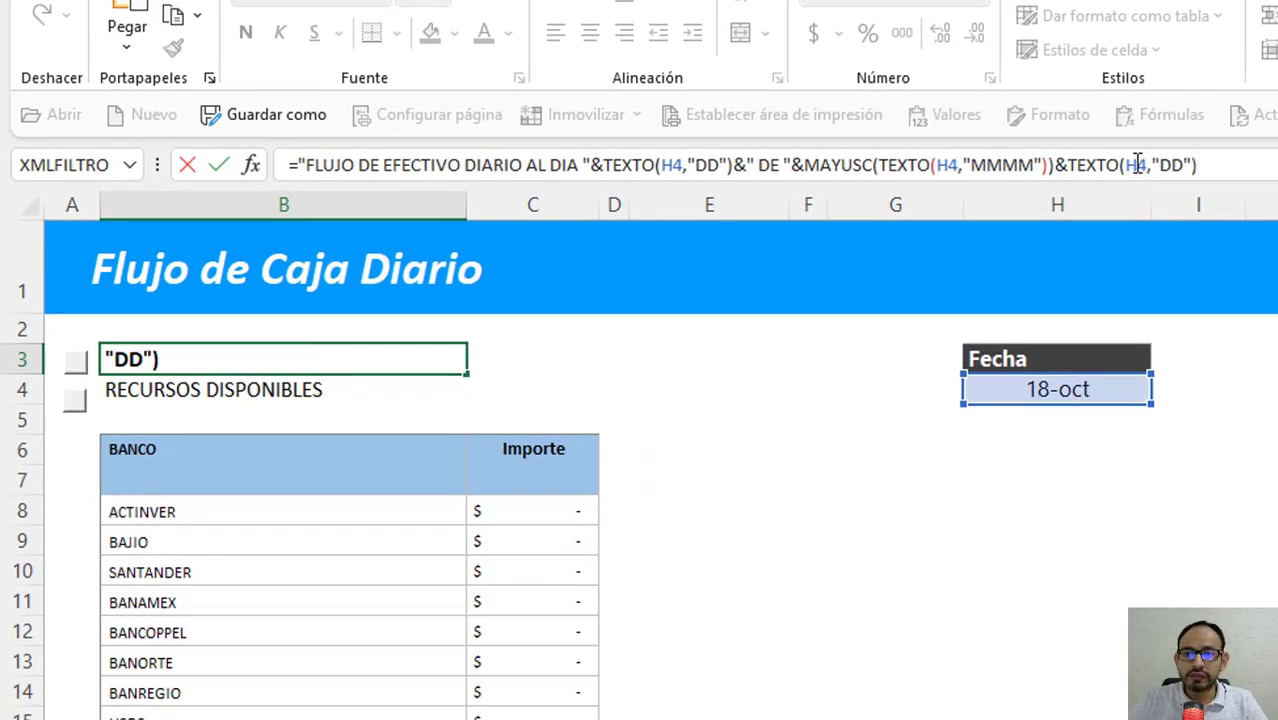
pyautogui.click(1170, 165)
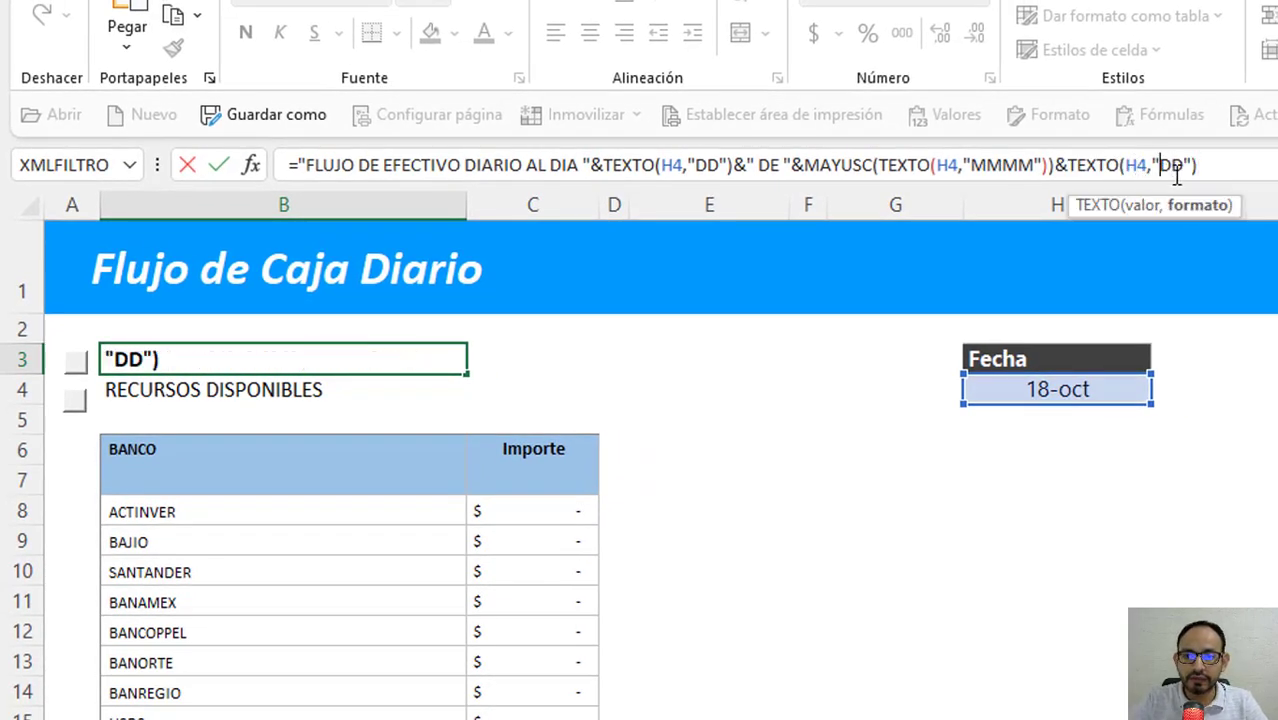
pyautogui.press('Delete')
pyautogui.write('AAAA')
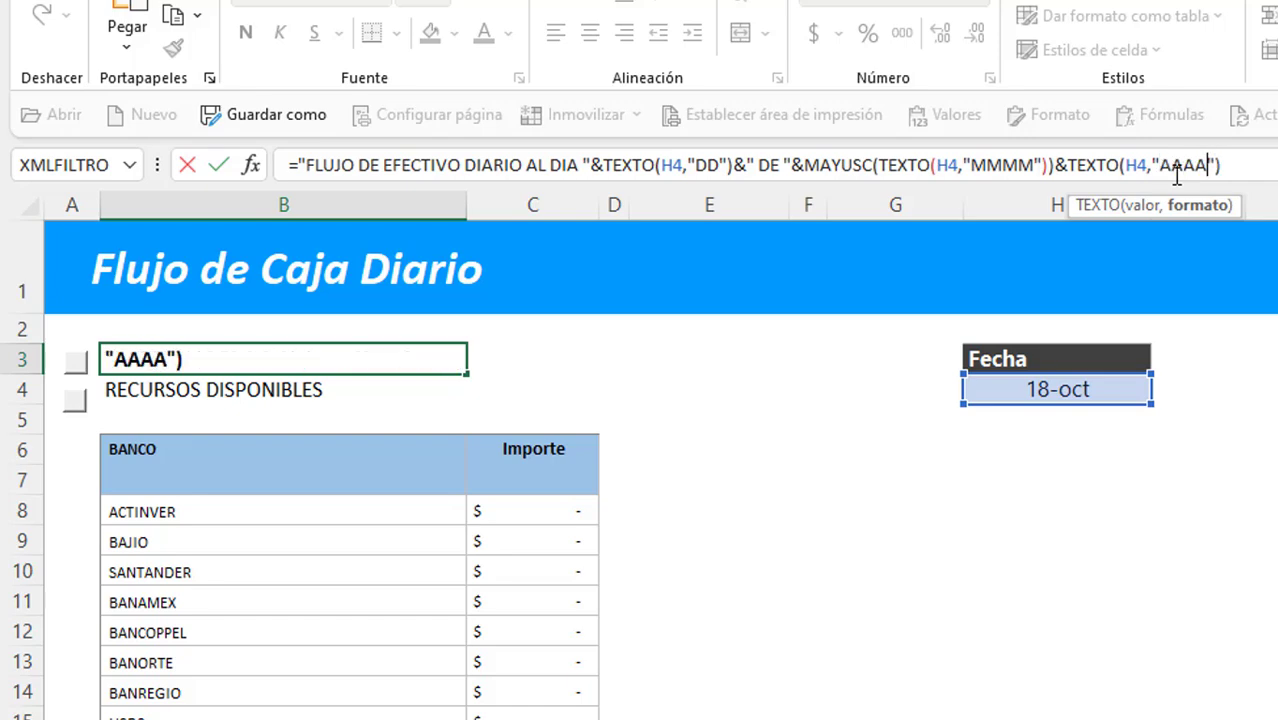
pyautogui.hotkey('ctrl', 'Return')
pyautogui.click(1080, 178)
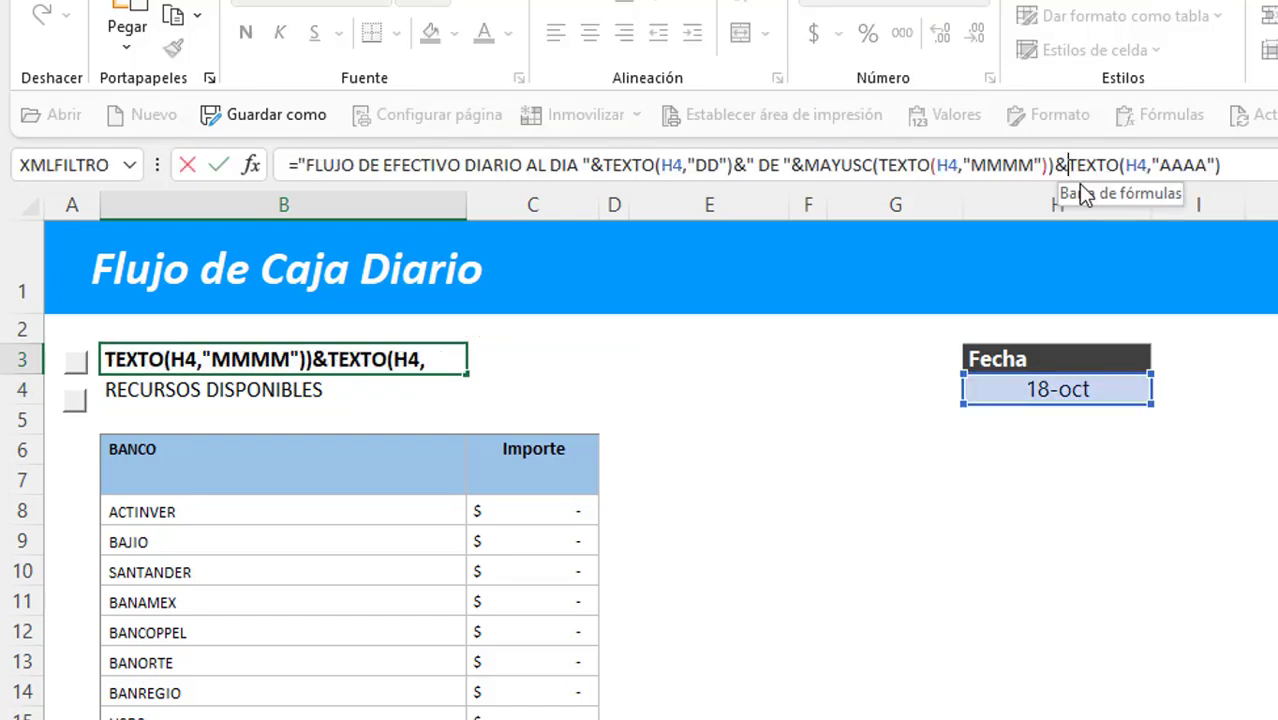
pyautogui.press('Escape')
pyautogui.click(1068, 165)
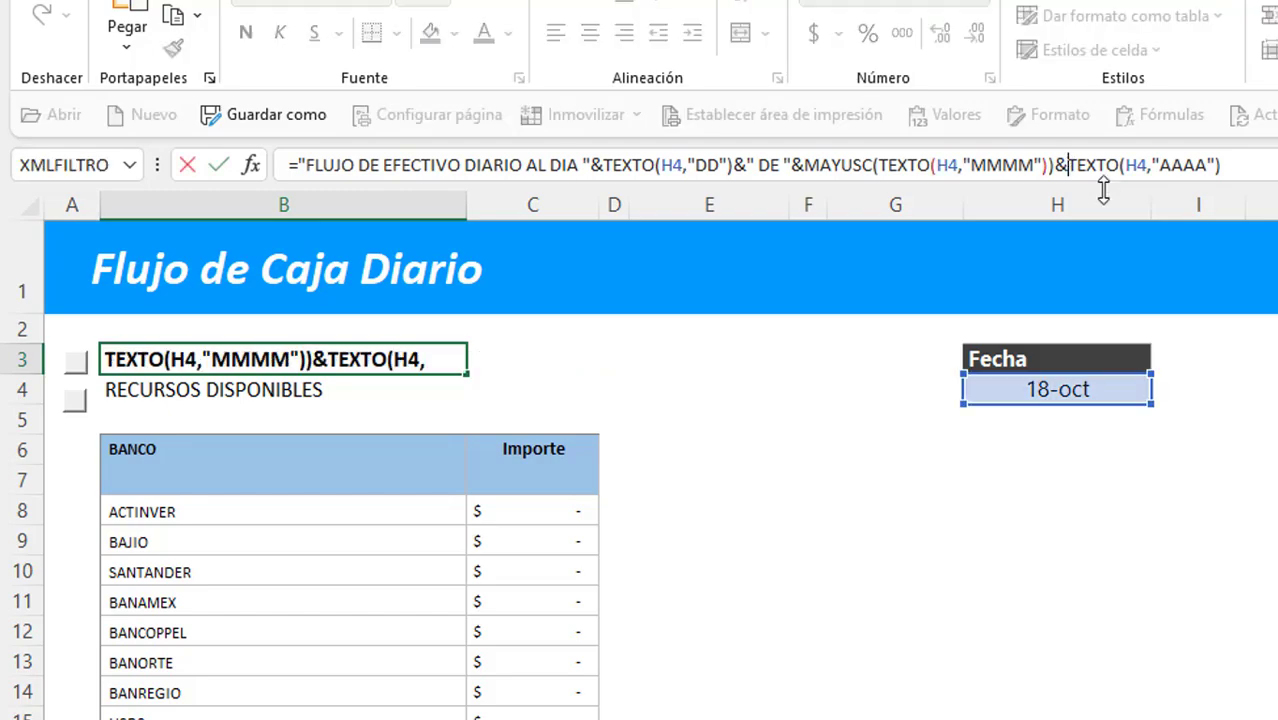
pyautogui.write('" "&')
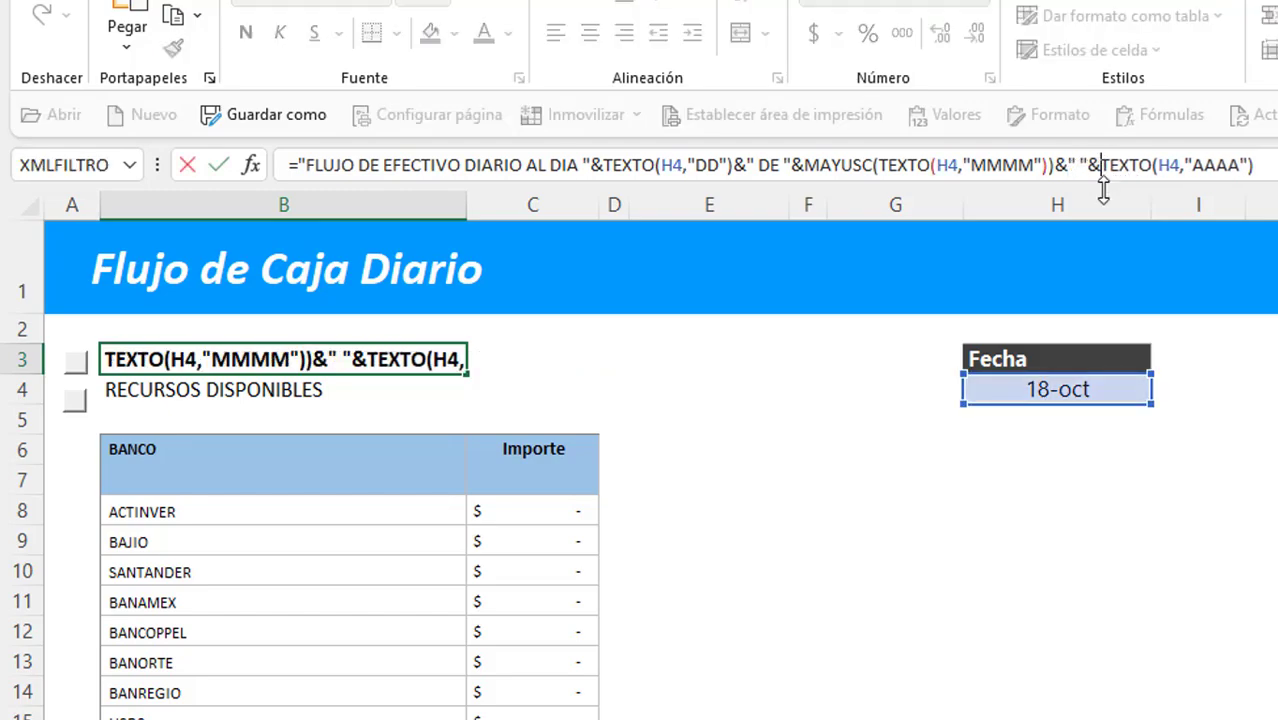
pyautogui.press('Return')
pyautogui.press('Return')
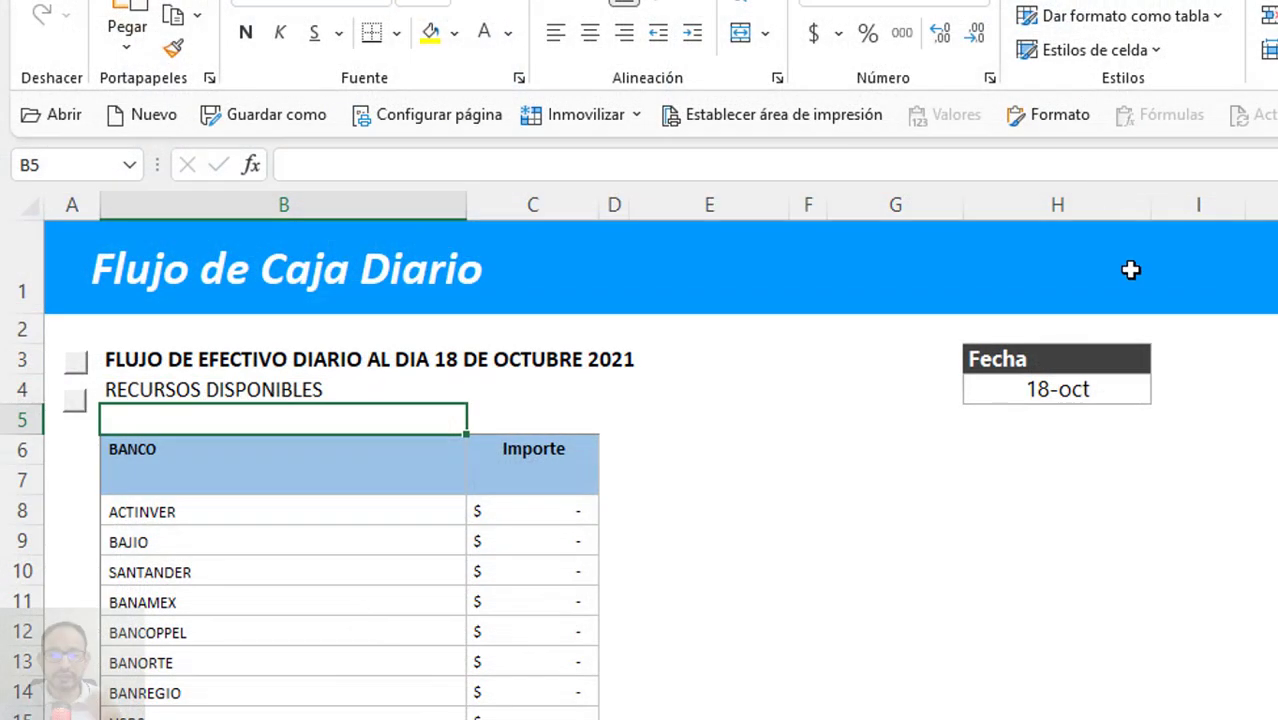
# - Change the Fecha in H4 to 20/11 so the title reads '20 DE NOVIEMBRE 2021'
pyautogui.click(1100, 390)
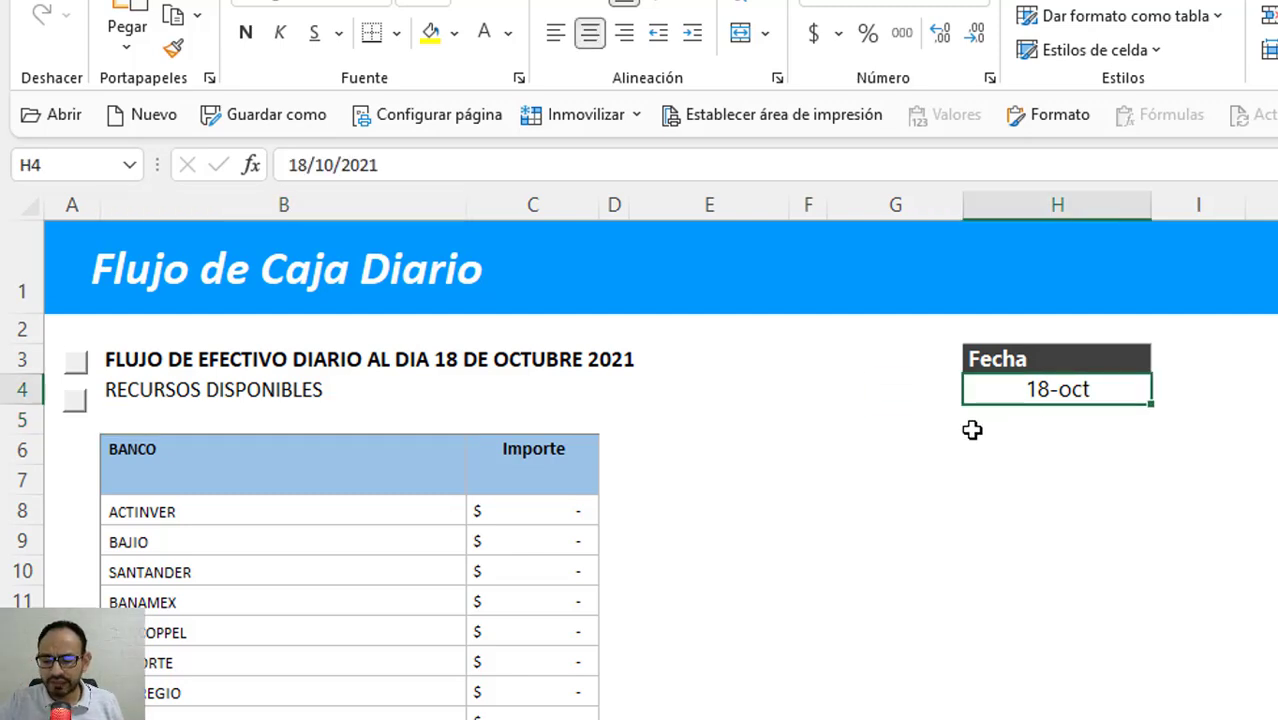
pyautogui.write('20/11')
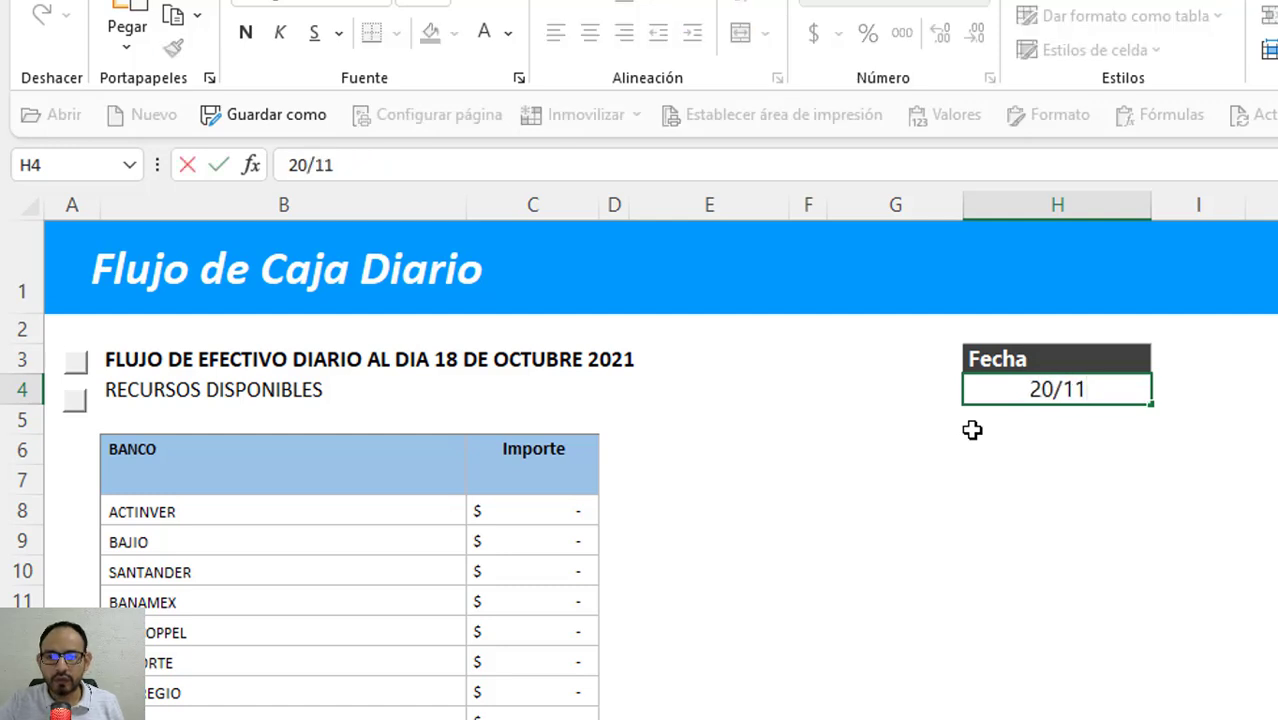
pyautogui.press('Return')
pyautogui.press('Up')
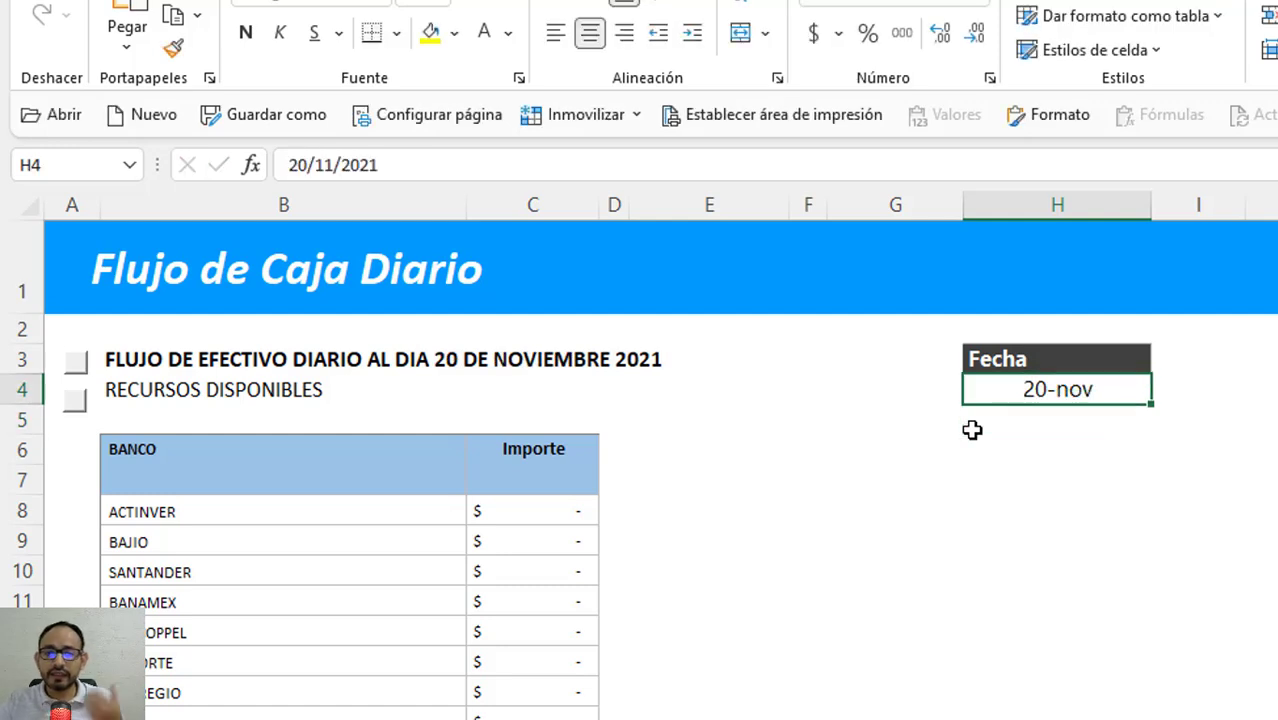
pyautogui.click(577, 508)
pyautogui.scroll(-1, 576, 503)
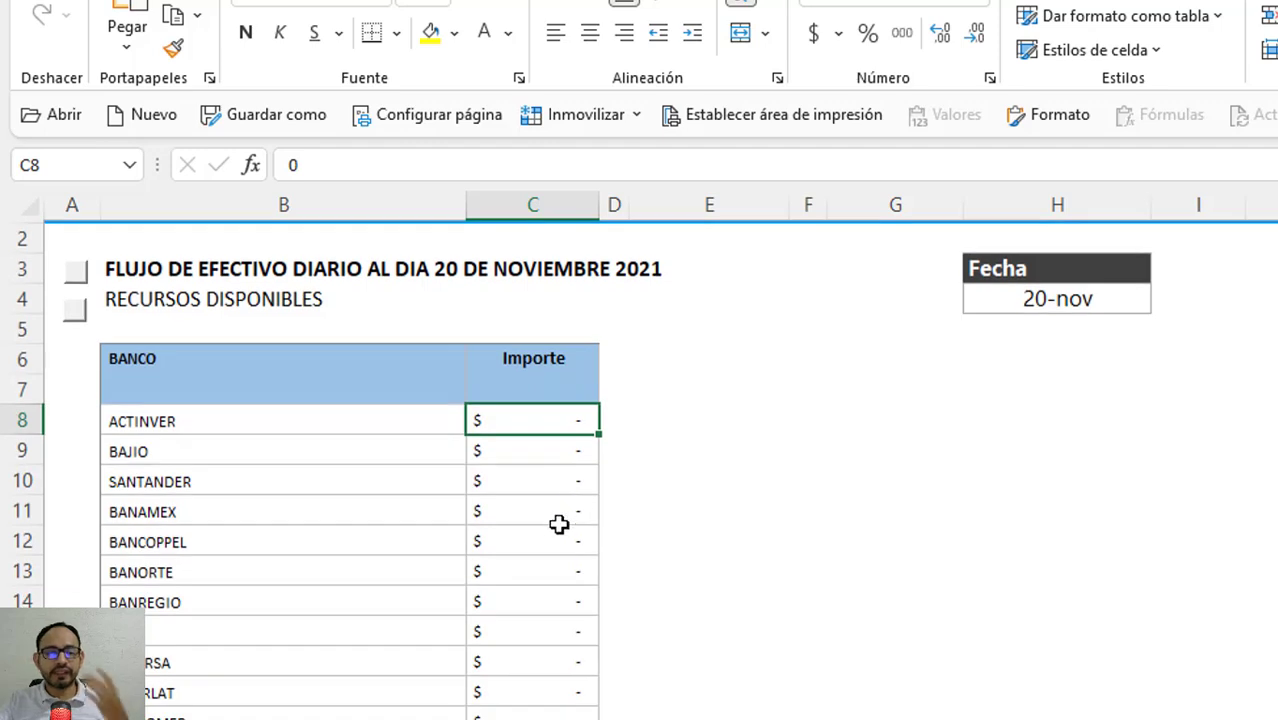
# - Copy the balances in E8:E18 and paste them as values into the bank amounts from C8
pyautogui.click(541, 514)
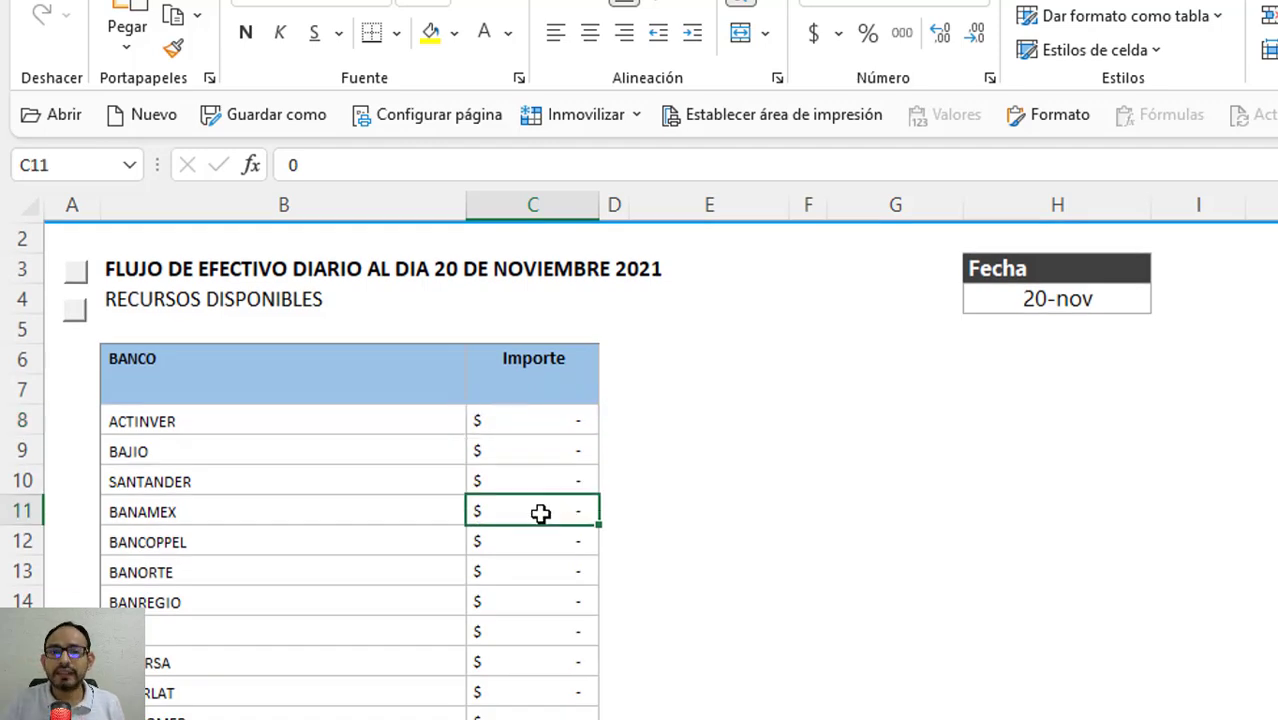
pyautogui.scroll(-1, 525, 503)
pyautogui.click(688, 334)
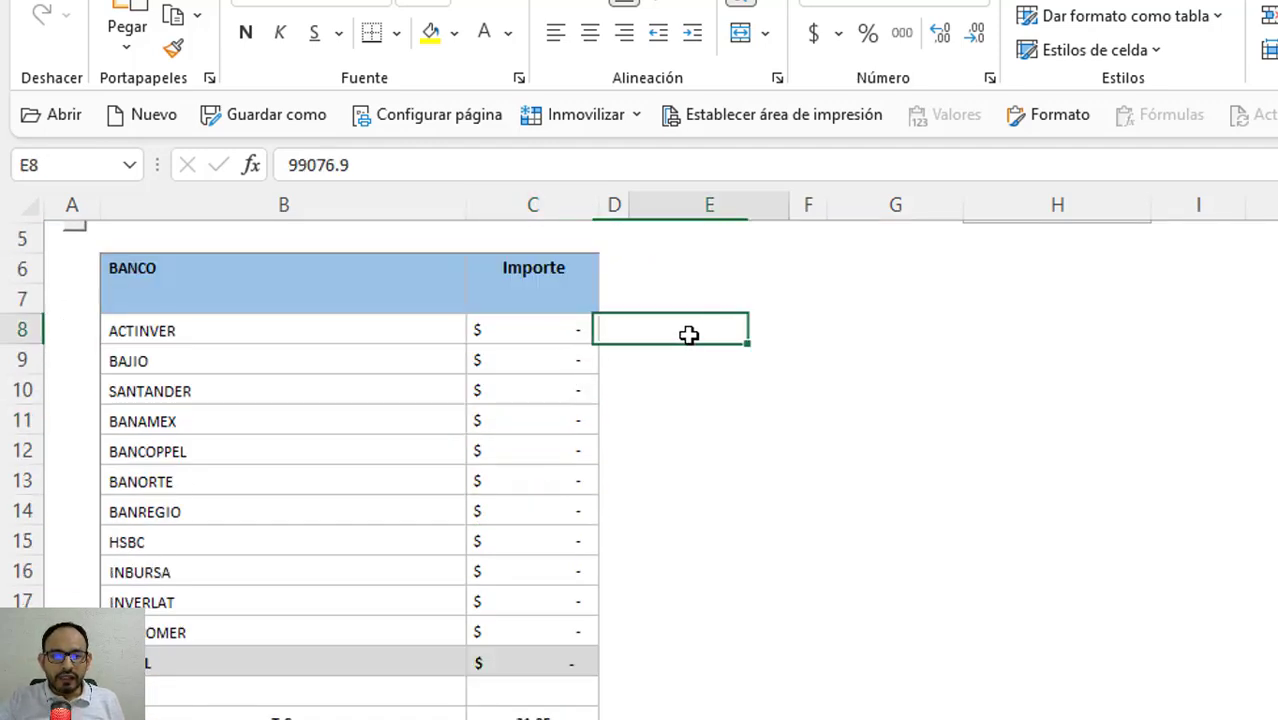
pyautogui.moveTo(556, 331); pyautogui.dragTo(553, 628)
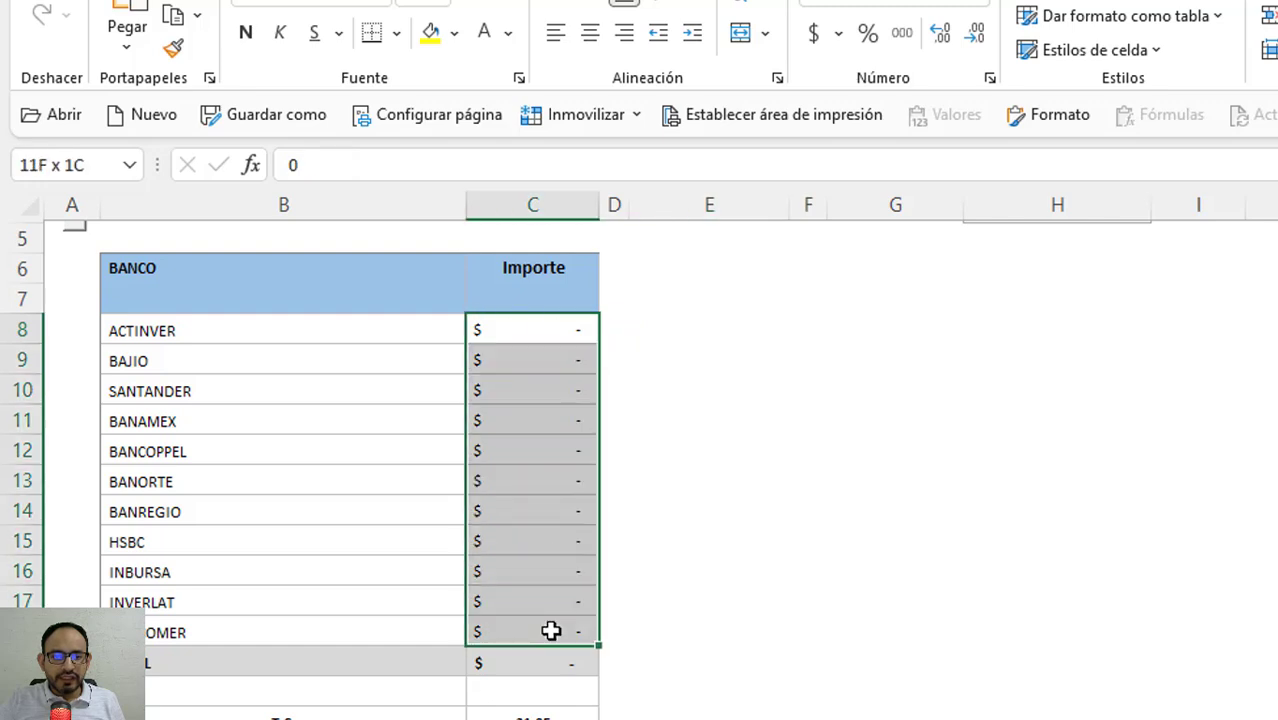
pyautogui.click(676, 331)
pyautogui.hotkey('shift', 'Down')
pyautogui.hotkey('shift', 'Down')
pyautogui.hotkey('shift', 'Down')
pyautogui.hotkey('shift', 'Down')
pyautogui.hotkey('shift', 'Down')
pyautogui.hotkey('ctrl', 'v')
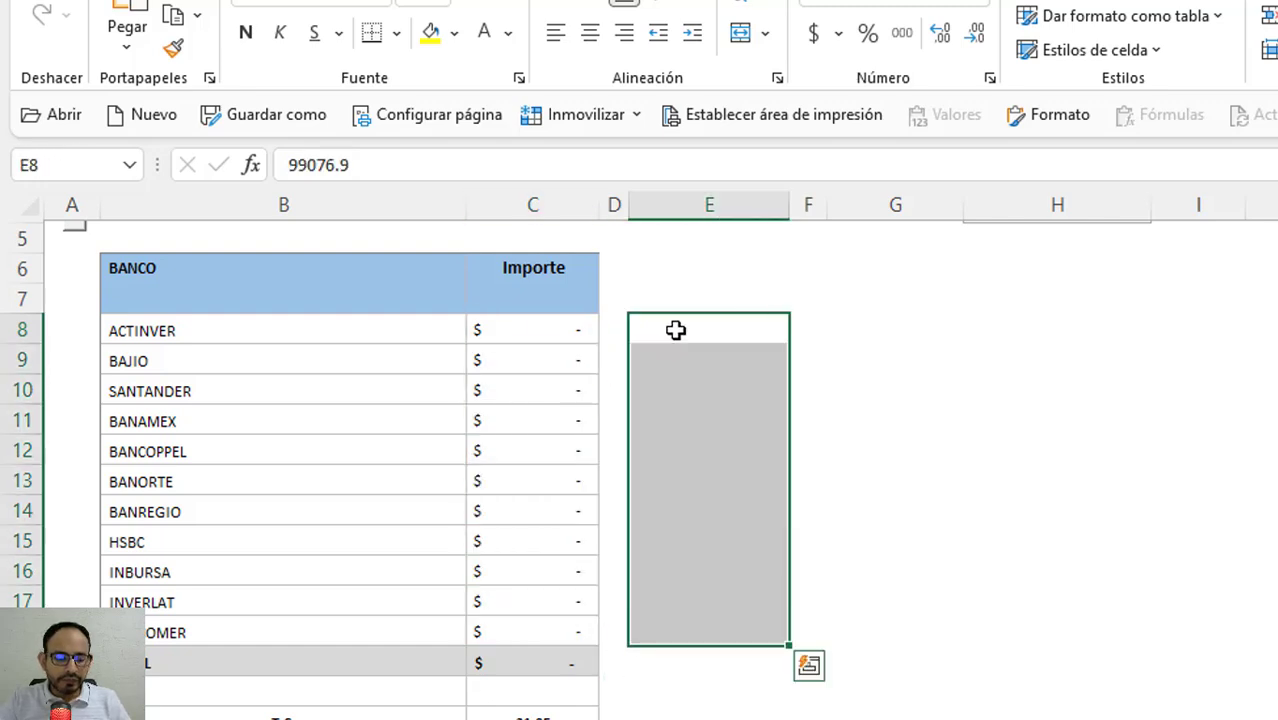
pyautogui.hotkey('ctrl', 'c')
pyautogui.click(579, 322)
pyautogui.rightClick(571, 337)
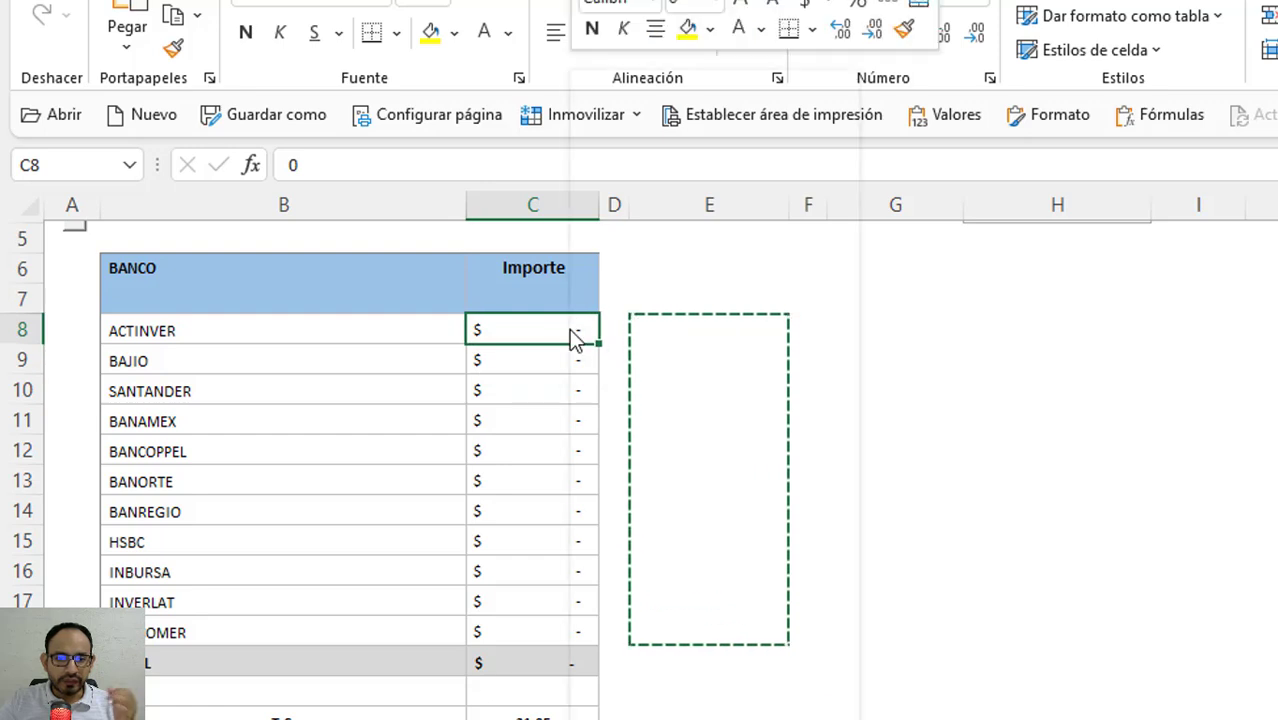
pyautogui.click(668, 208)
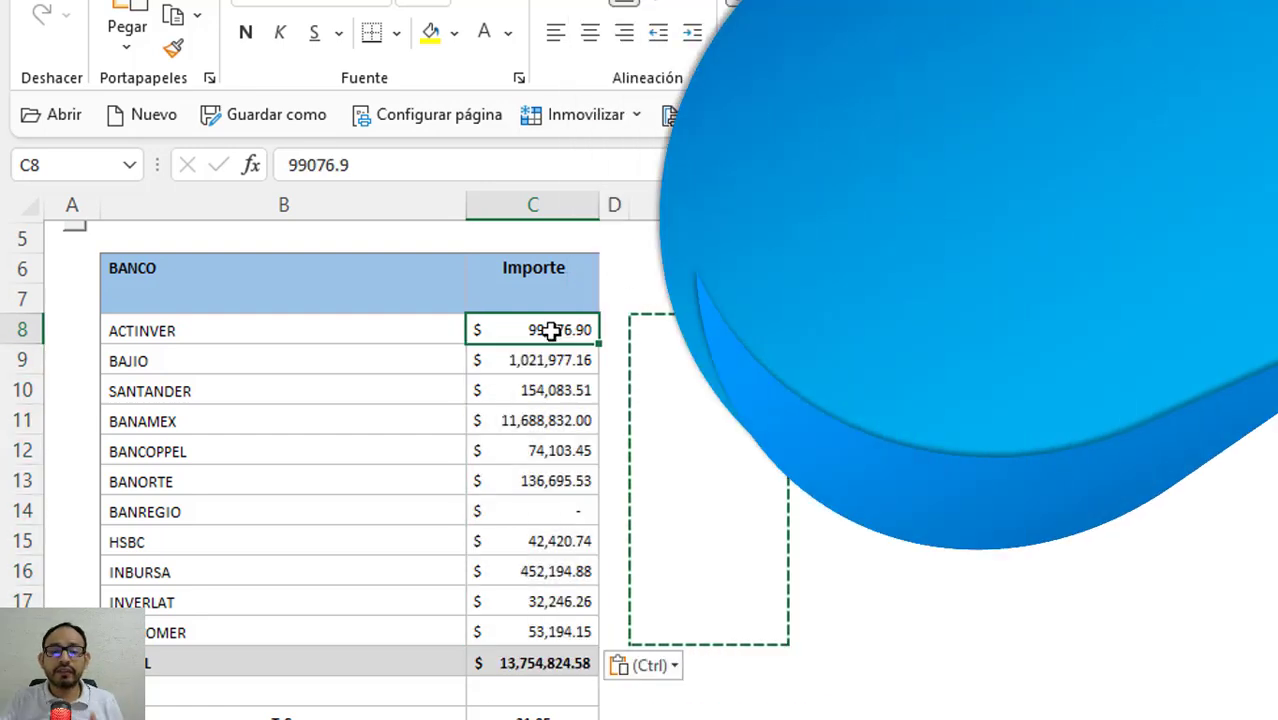
pyautogui.press('Escape')
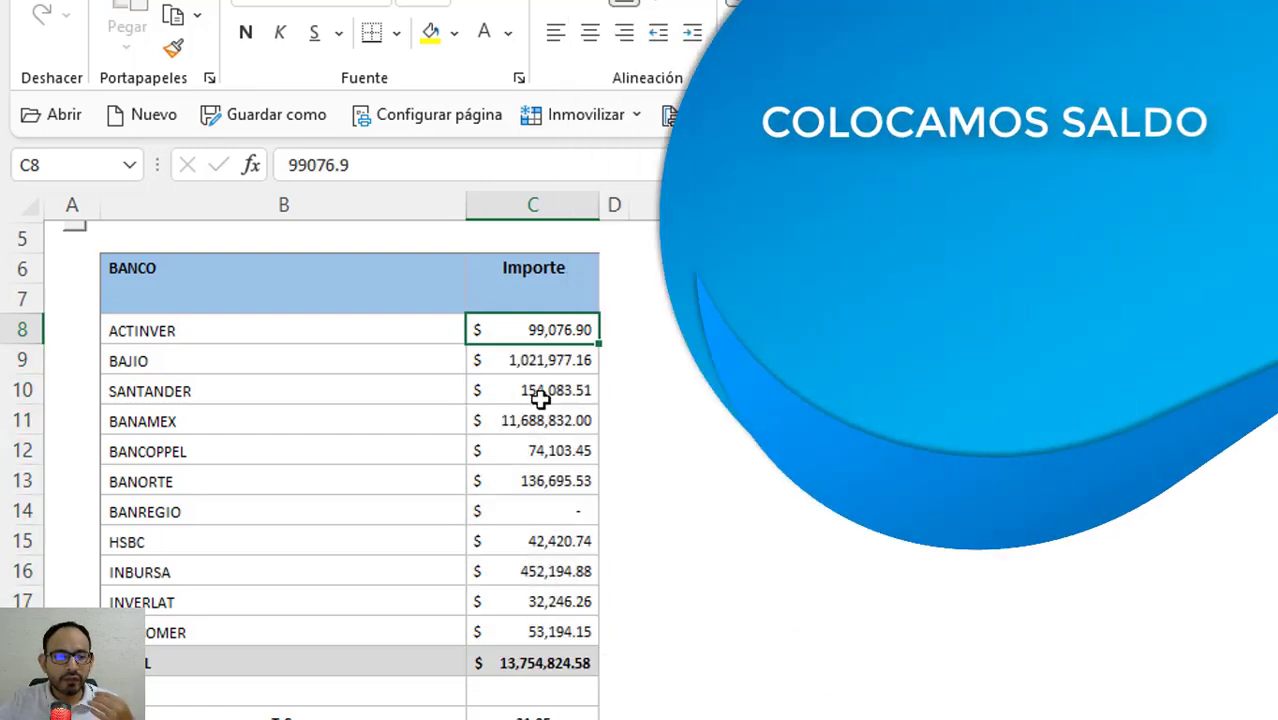
# - Check the pasted bank amounts and the C19 TOTAL of 13,754,824.58
pyautogui.click(536, 398)
pyautogui.moveTo(419, 357); pyautogui.dragTo(412, 485)
pyautogui.click(530, 420)
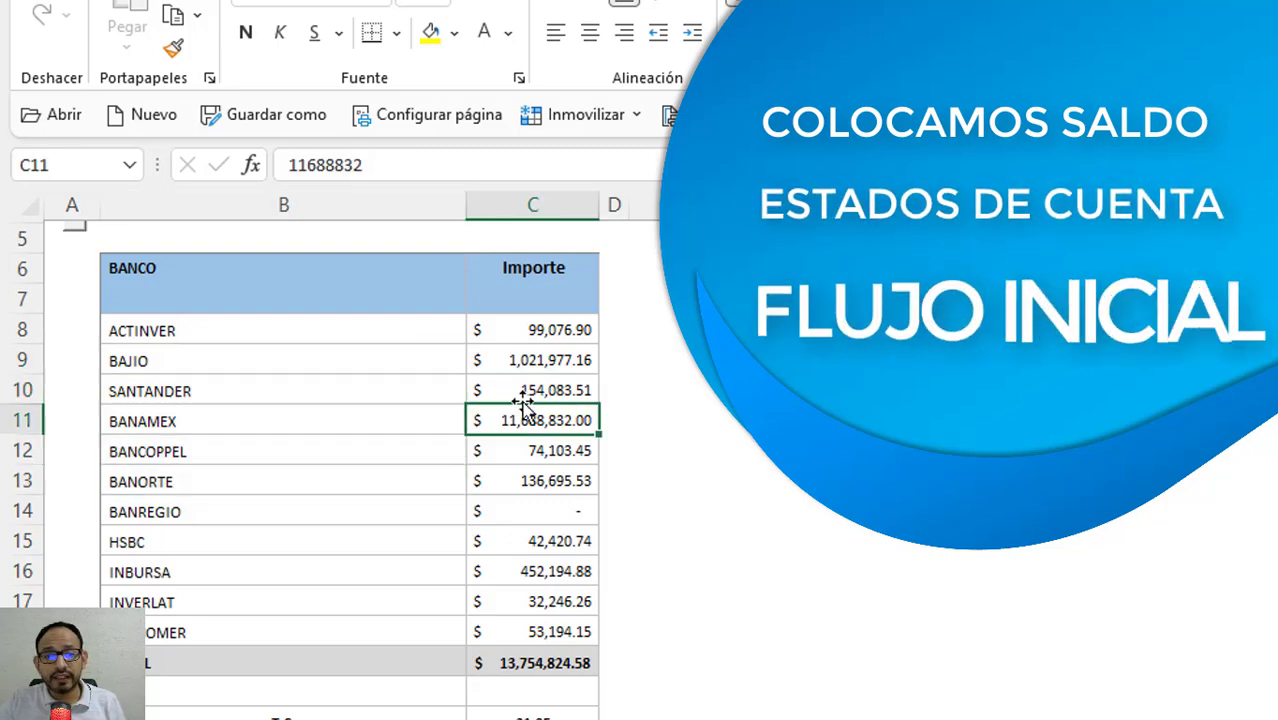
pyautogui.moveTo(545, 362); pyautogui.dragTo(545, 493)
pyautogui.scroll(-1, 545, 540)
pyautogui.click(542, 578)
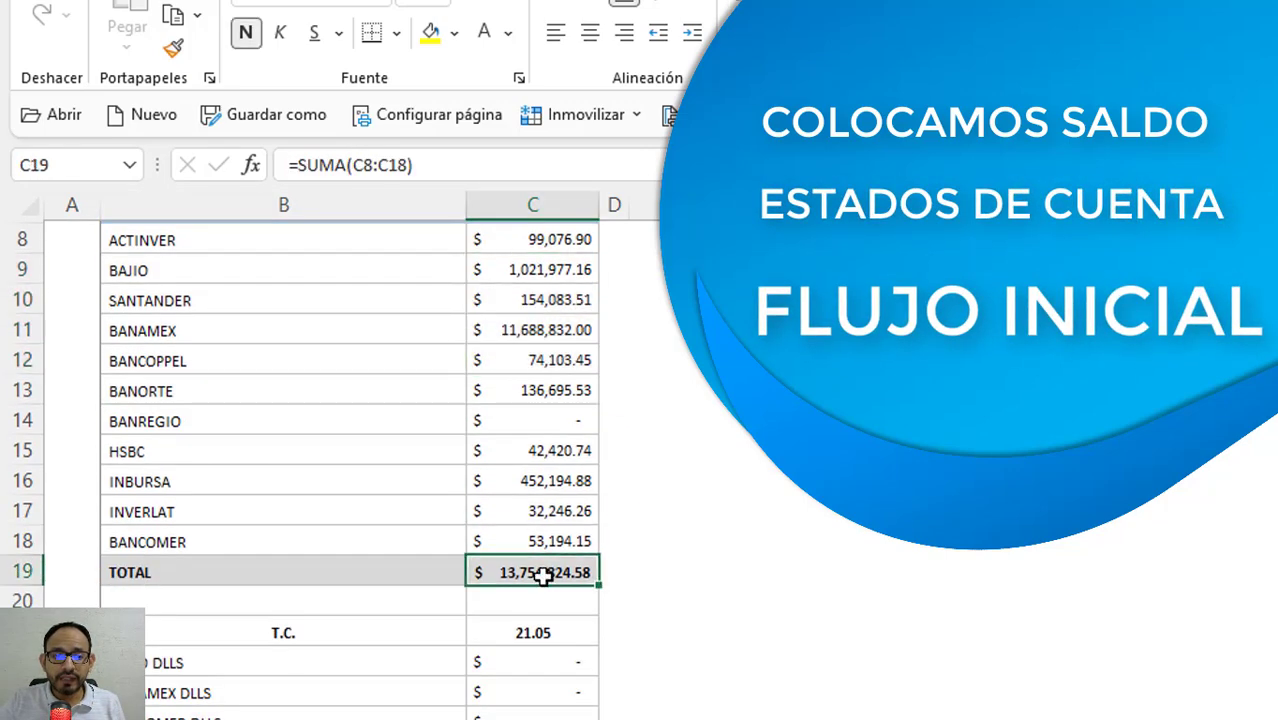
pyautogui.scroll(1, 540, 500)
pyautogui.moveTo(535, 330); pyautogui.dragTo(531, 611)
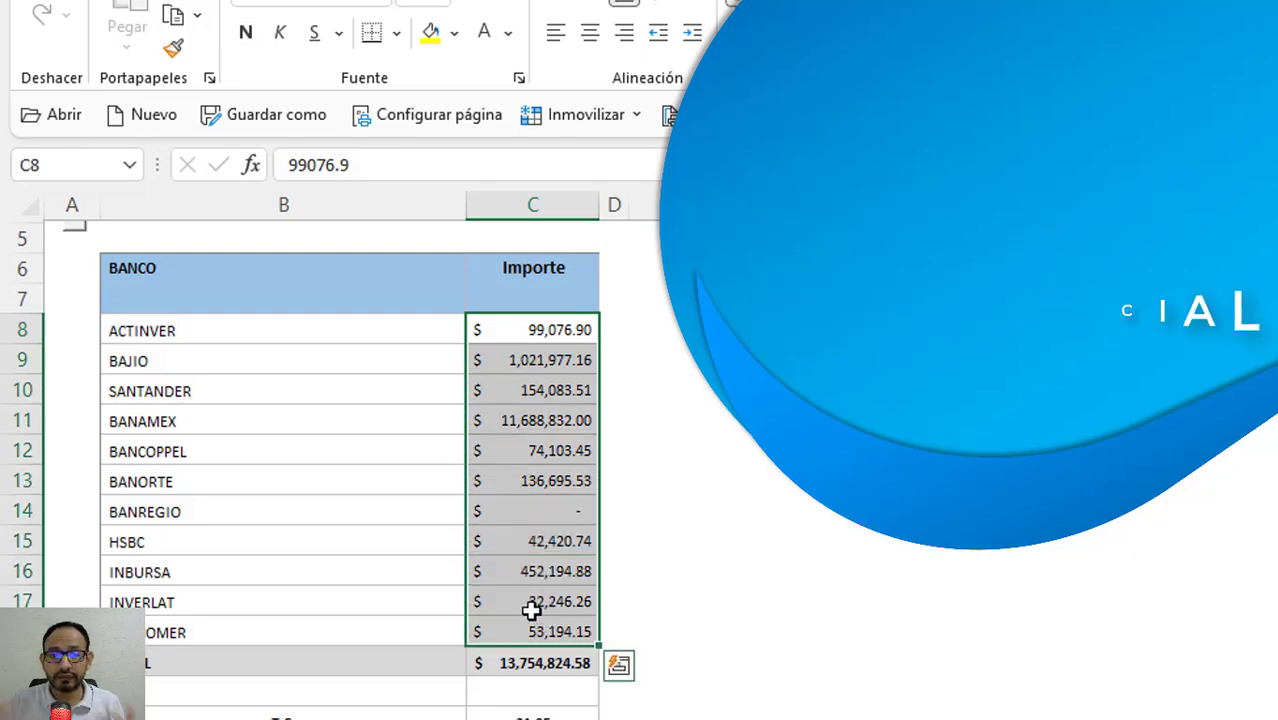
pyautogui.scroll(-3, 530, 600)
pyautogui.moveTo(700, 480); pyautogui.dragTo(700, 679)
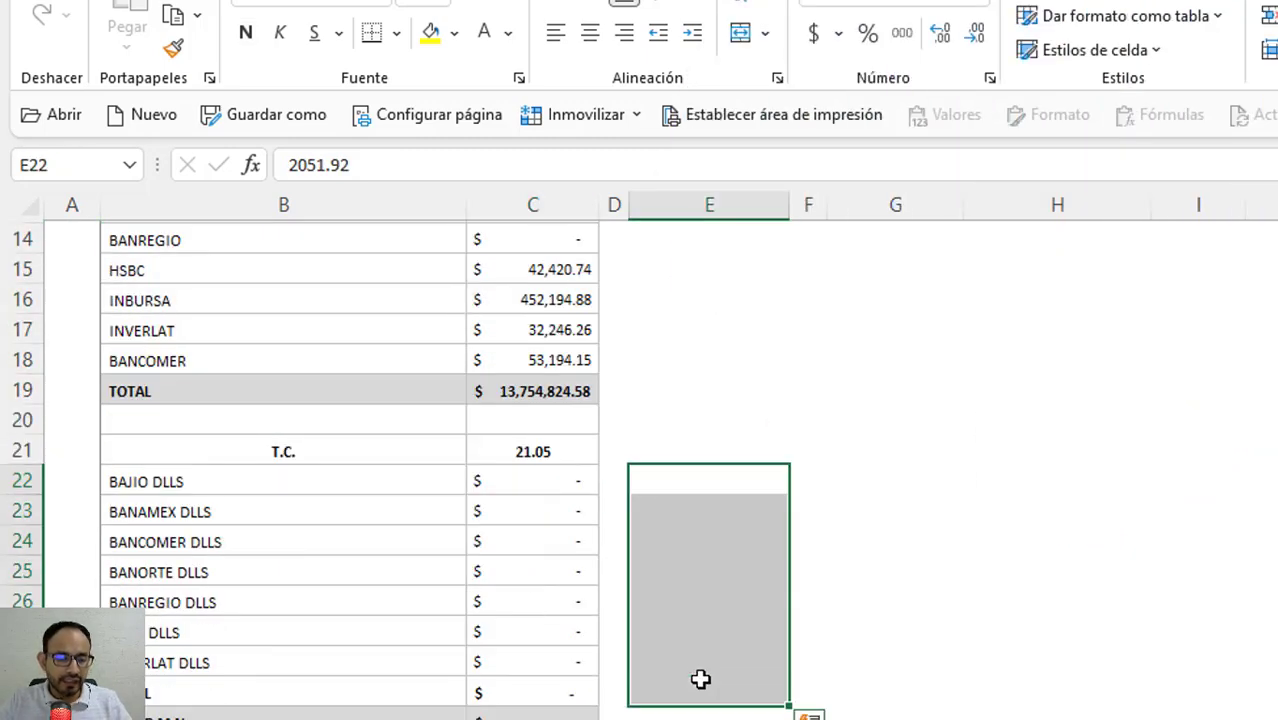
# - Paste the dollar balances as values into C22:C29, totalling $6,617.42
pyautogui.hotkey('ctrl', 'c')
pyautogui.scroll(-2, 620, 675)
pyautogui.rightClick(542, 304)
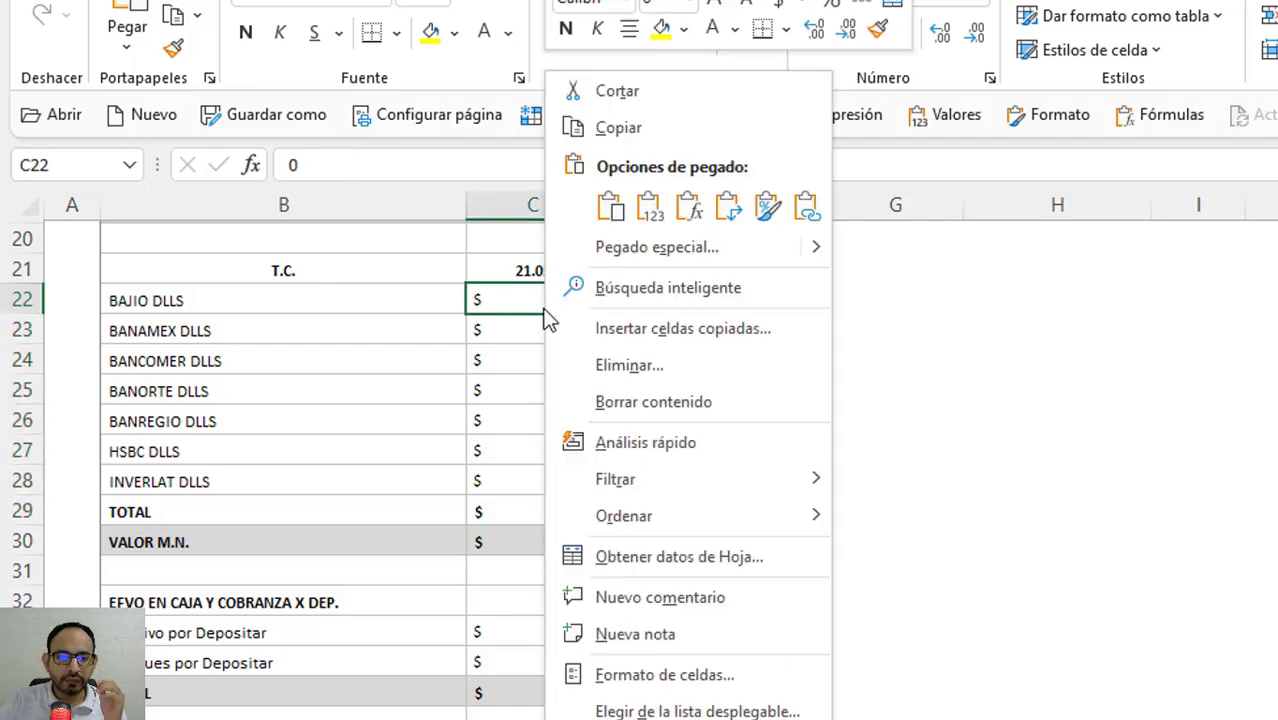
pyautogui.click(610, 207)
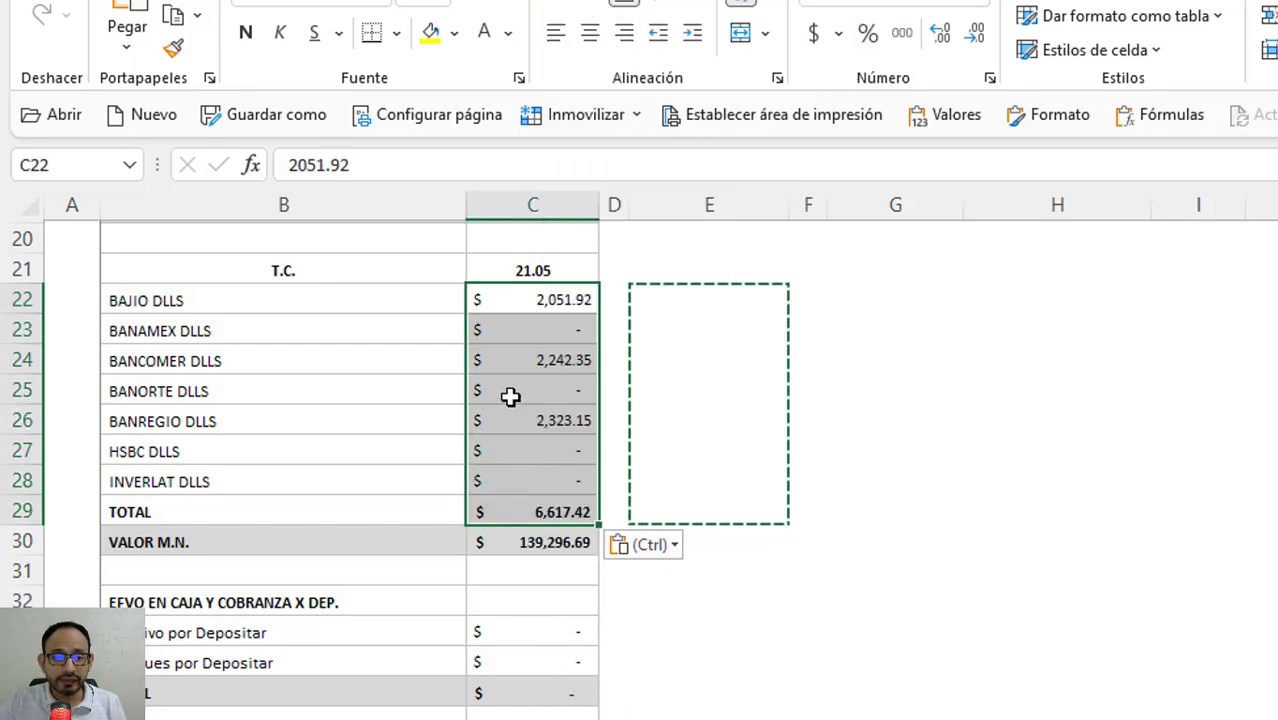
pyautogui.click(526, 367)
pyautogui.click(536, 308)
pyautogui.click(537, 482)
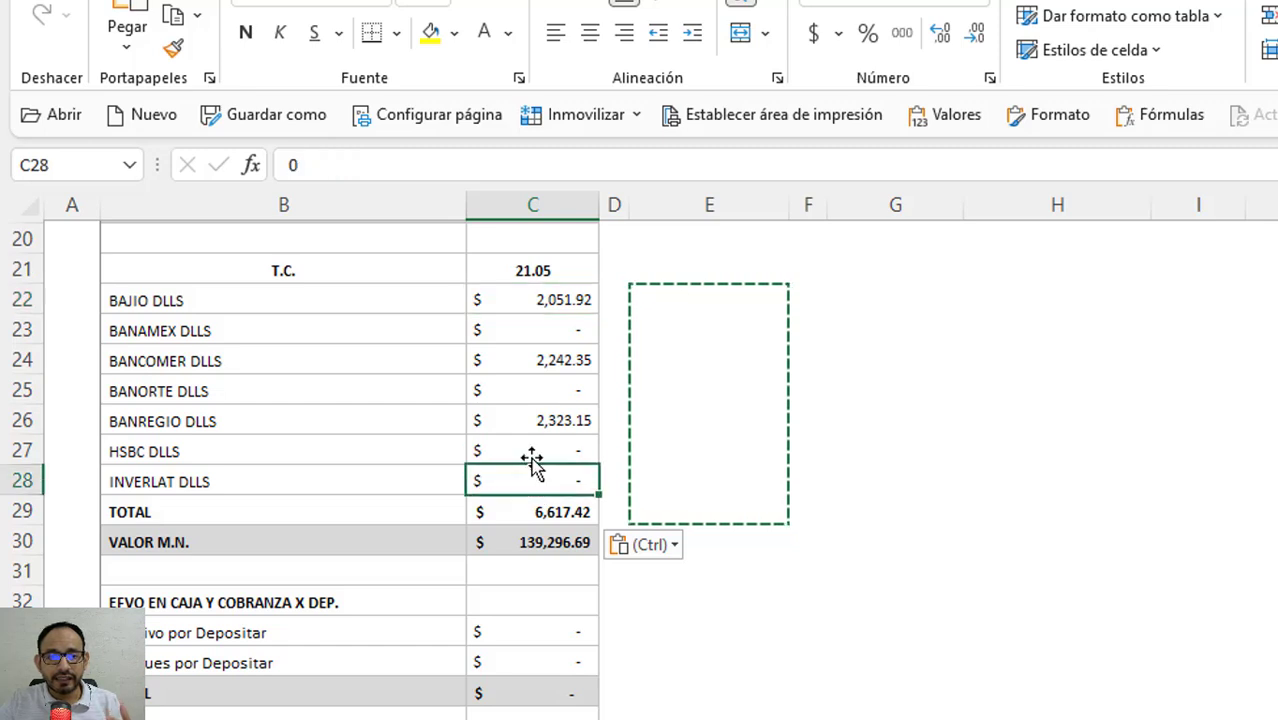
# - Verify the VALOR M.N. formula =+C29*C21 converts at 21.05 to 139,296.69 pesos
pyautogui.click(522, 277)
pyautogui.click(542, 535)
pyautogui.press('F2')
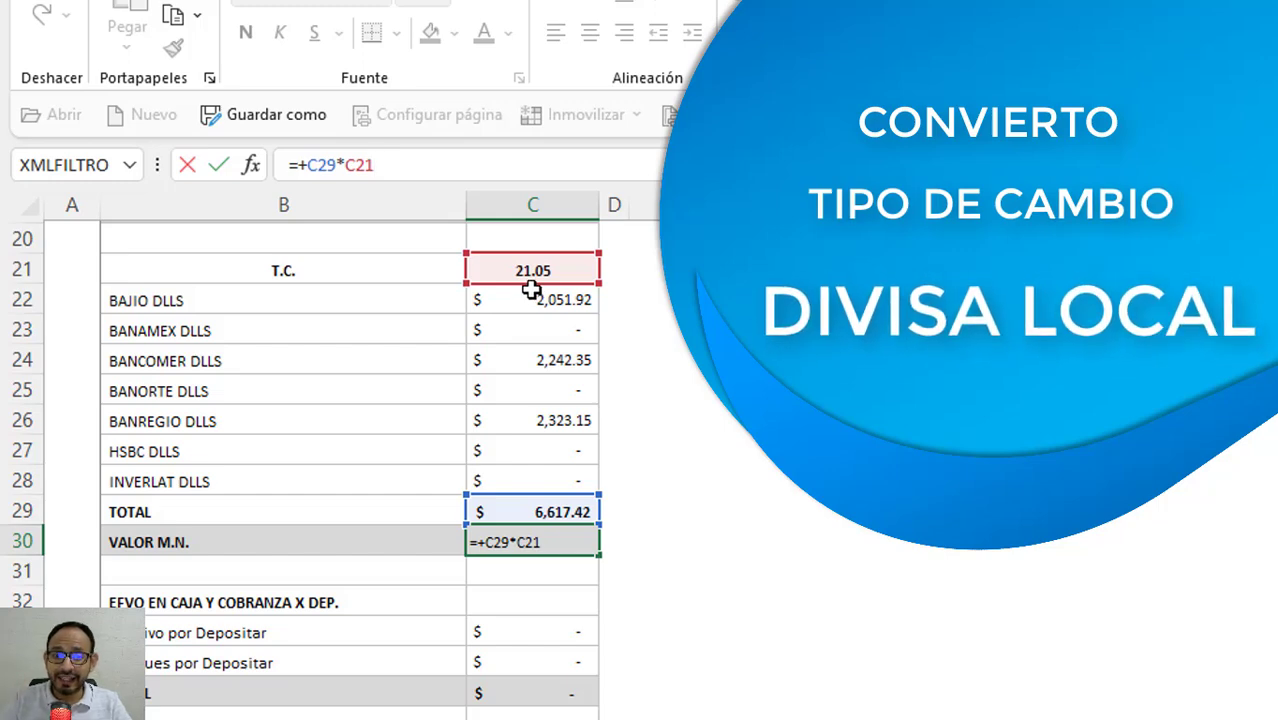
pyautogui.hotkey('ctrl', 'Return')
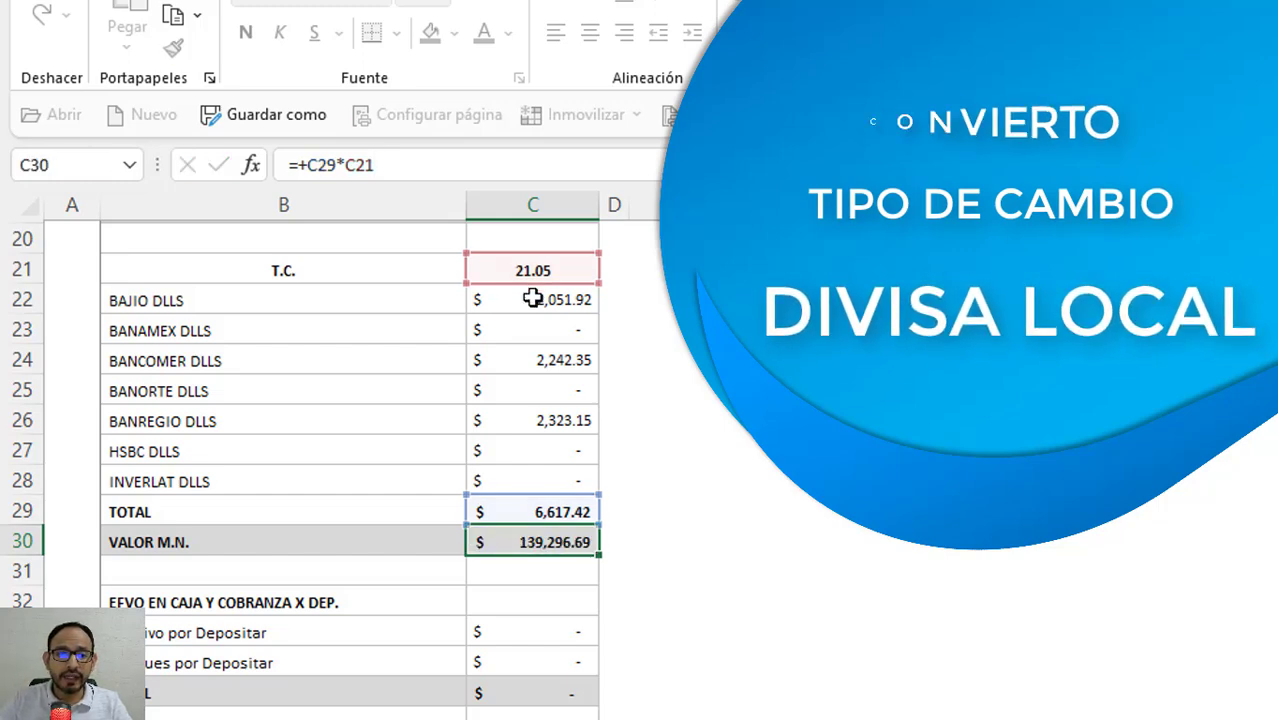
pyautogui.click(551, 277)
pyautogui.click(584, 541)
pyautogui.press('F2')
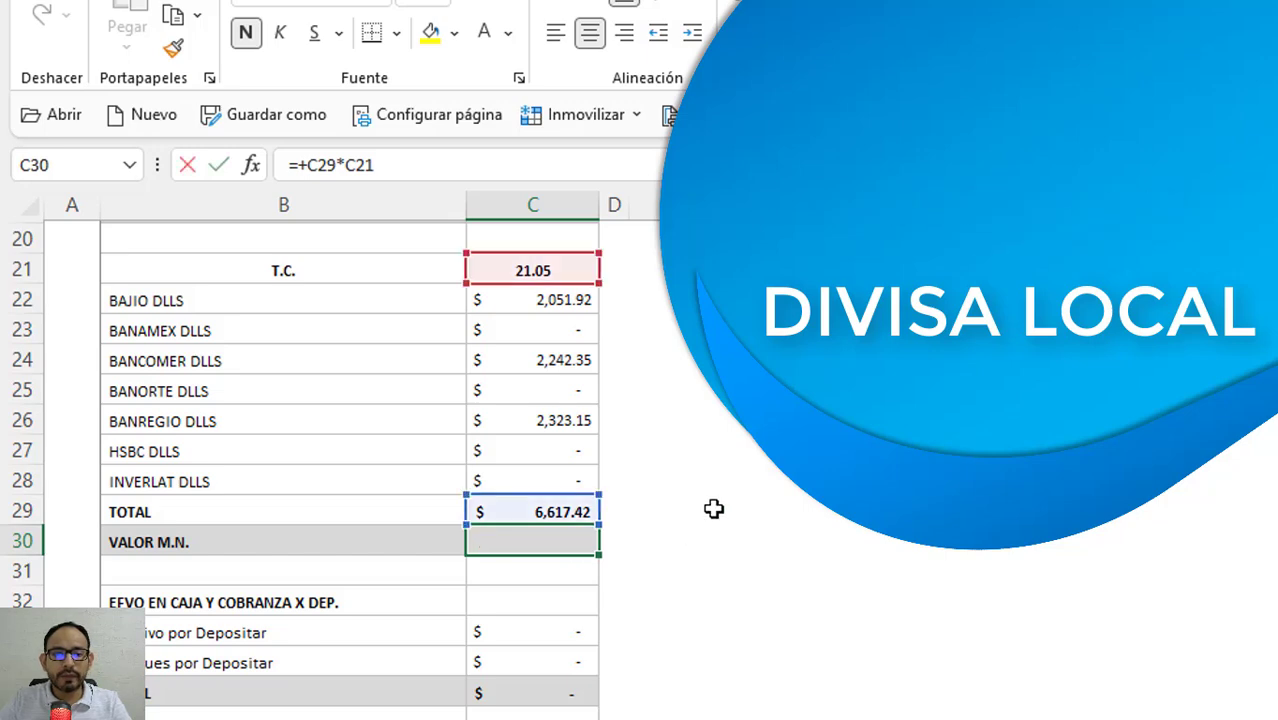
pyautogui.press('Escape')
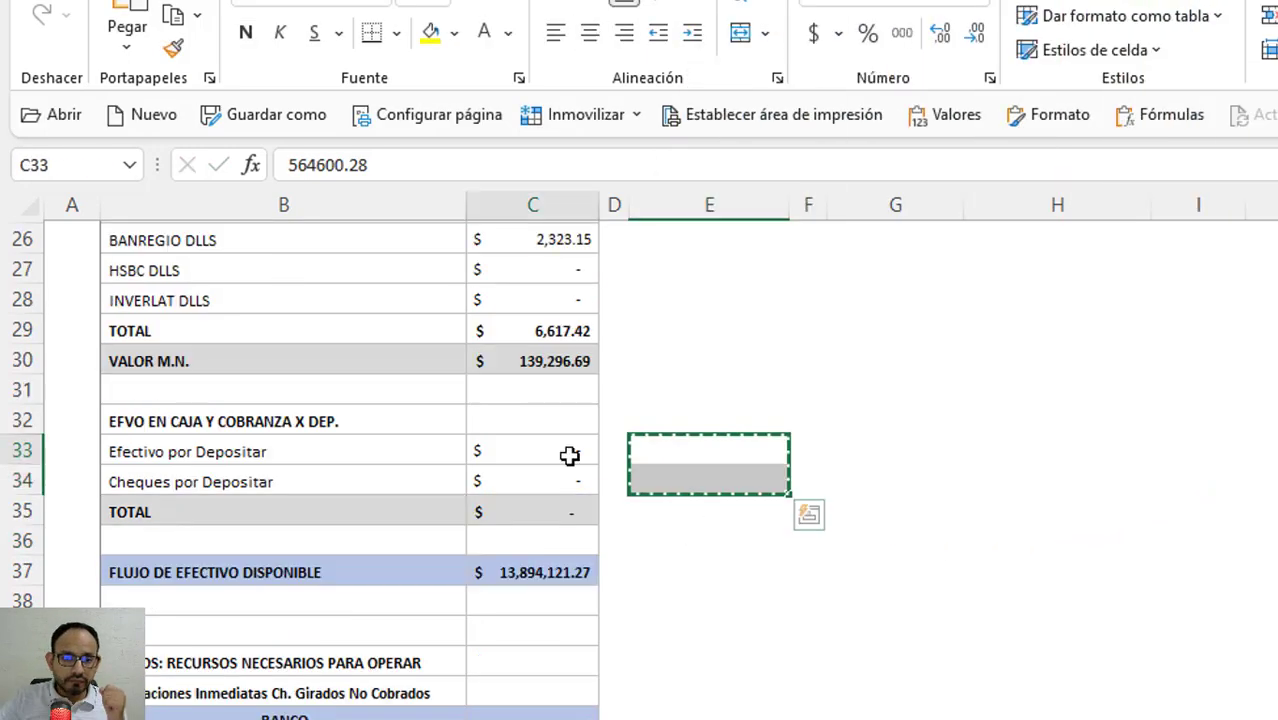
pyautogui.rightClick(573, 457)
# - Paste the 564,600.28 cash-to-deposit value into C33 as plain values
pyautogui.click(675, 208)
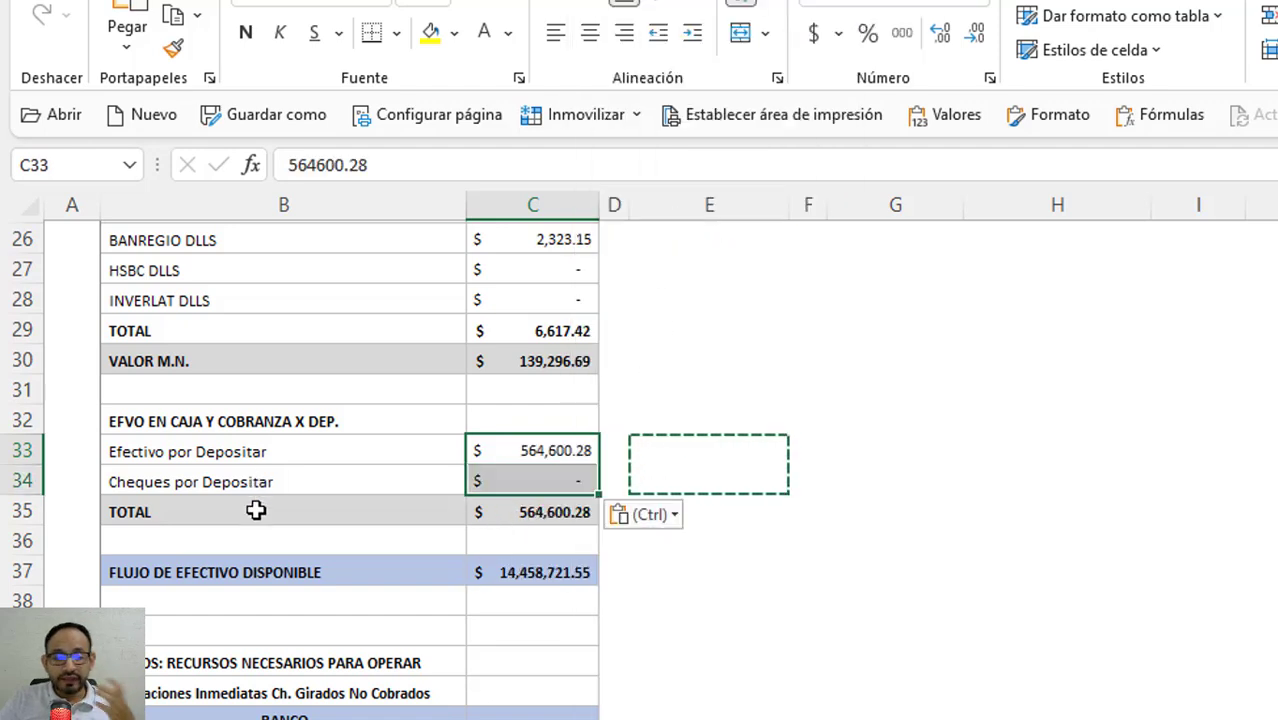
pyautogui.click(335, 478)
pyautogui.click(517, 452)
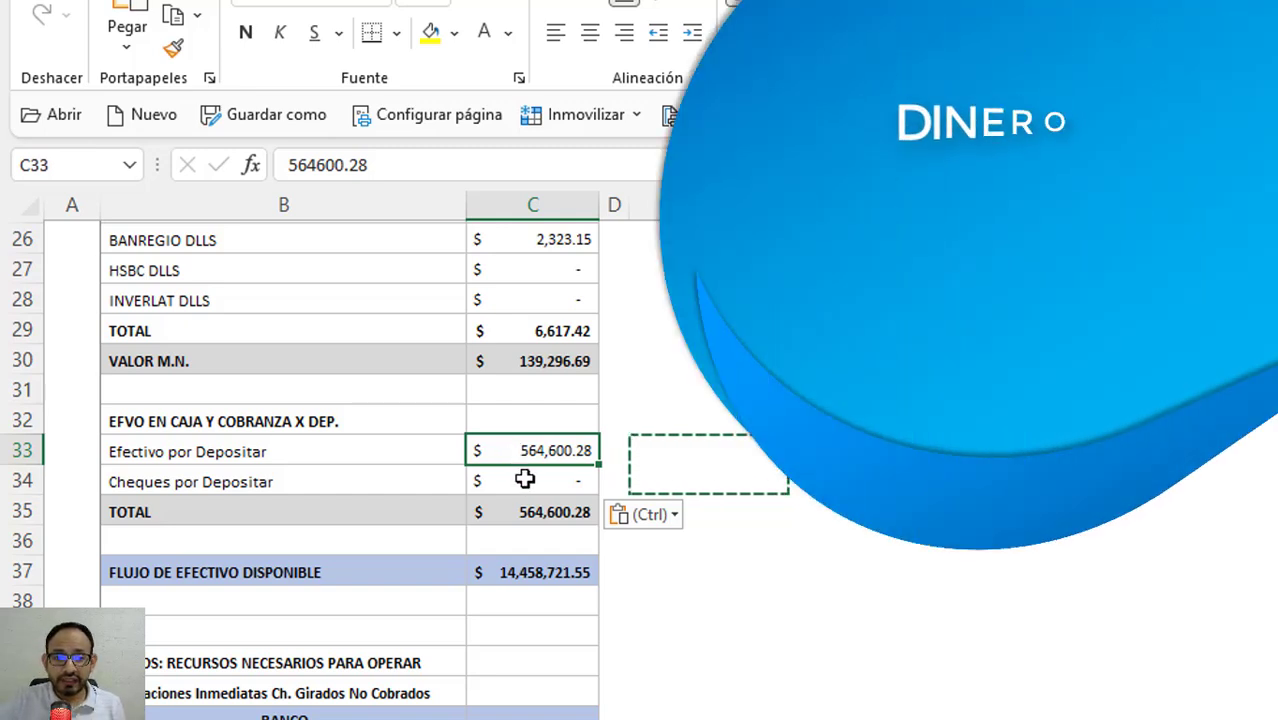
pyautogui.click(522, 478)
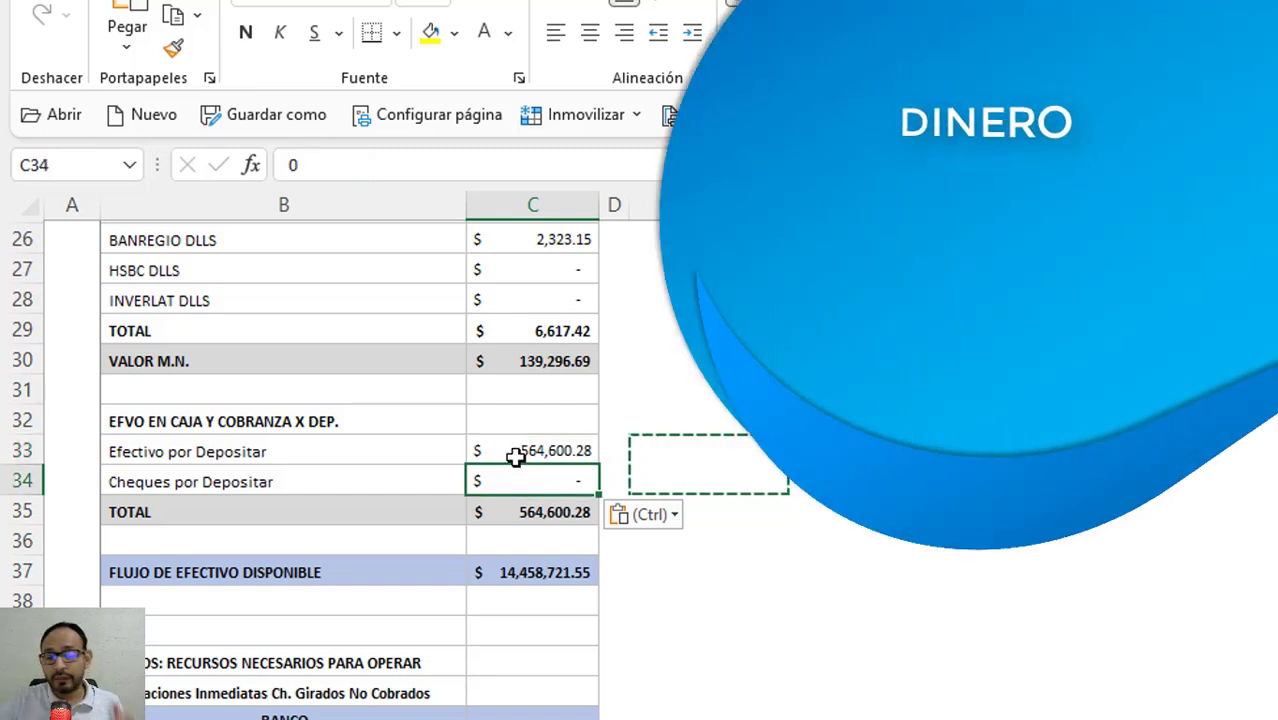
pyautogui.scroll(-1, 516, 455)
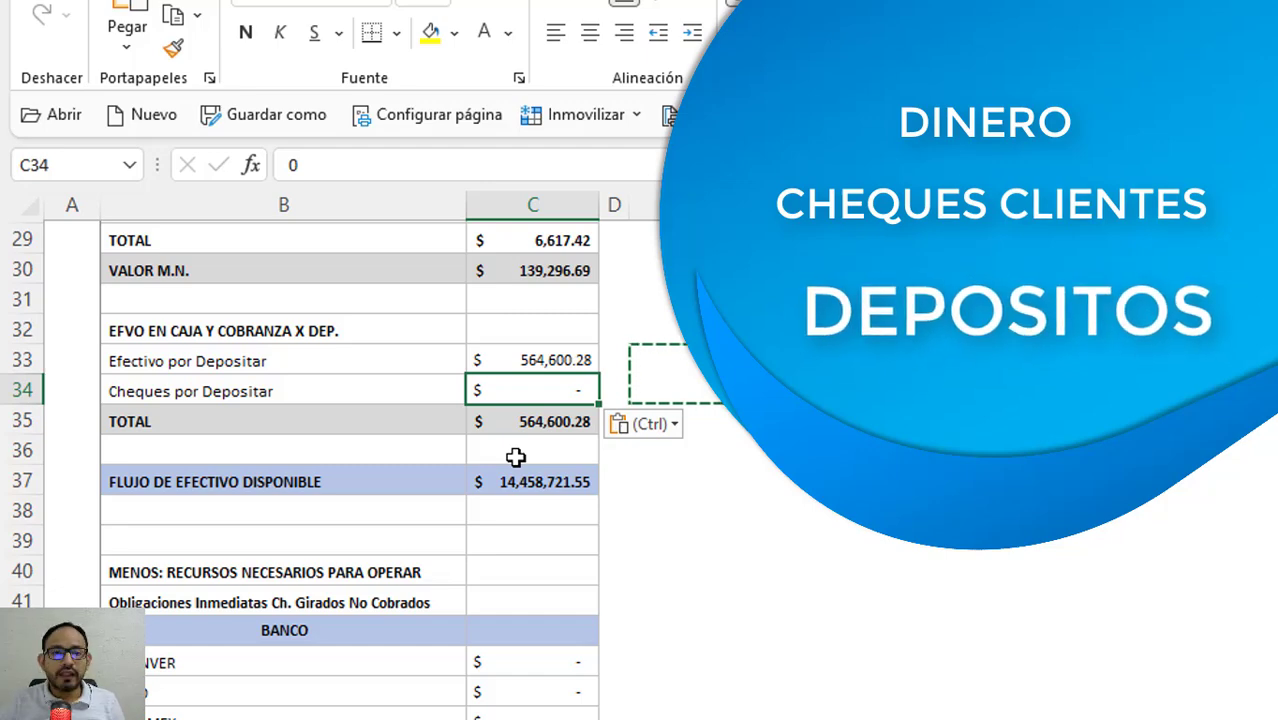
pyautogui.press('Escape')
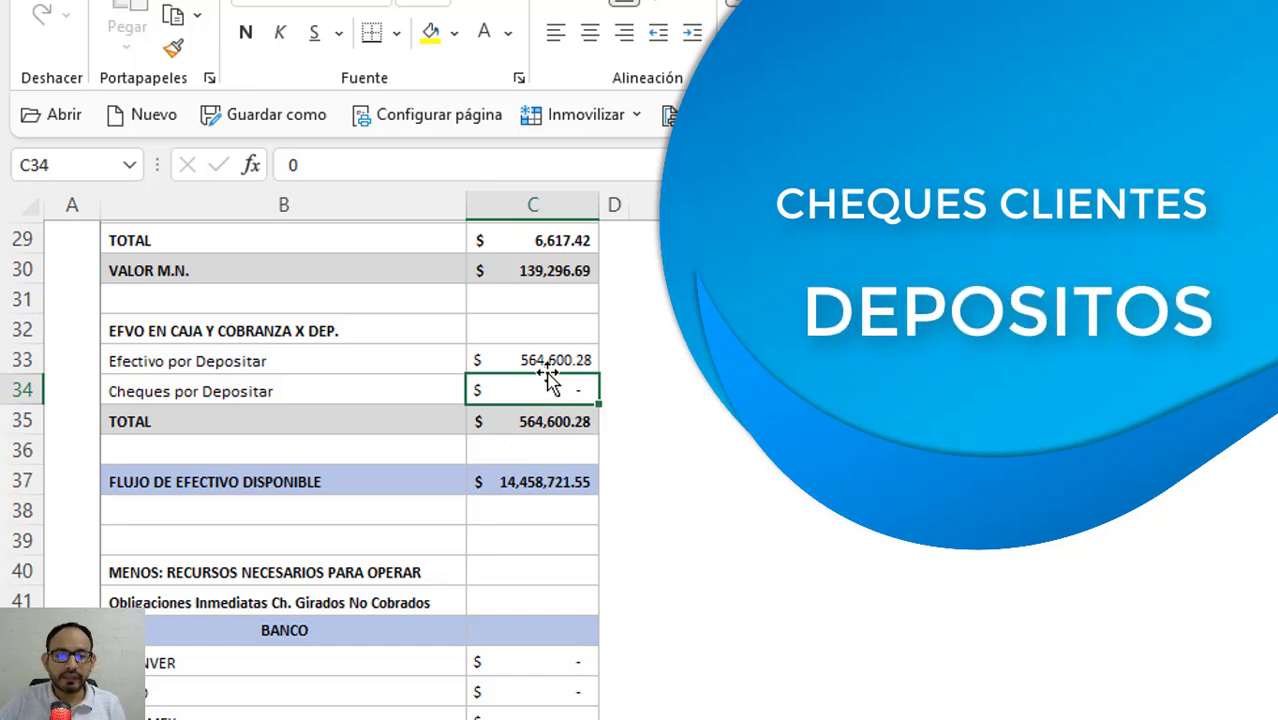
# - Verify the deposit amounts and the 14,458,721.55 available cash flow total in C37
pyautogui.click(543, 364)
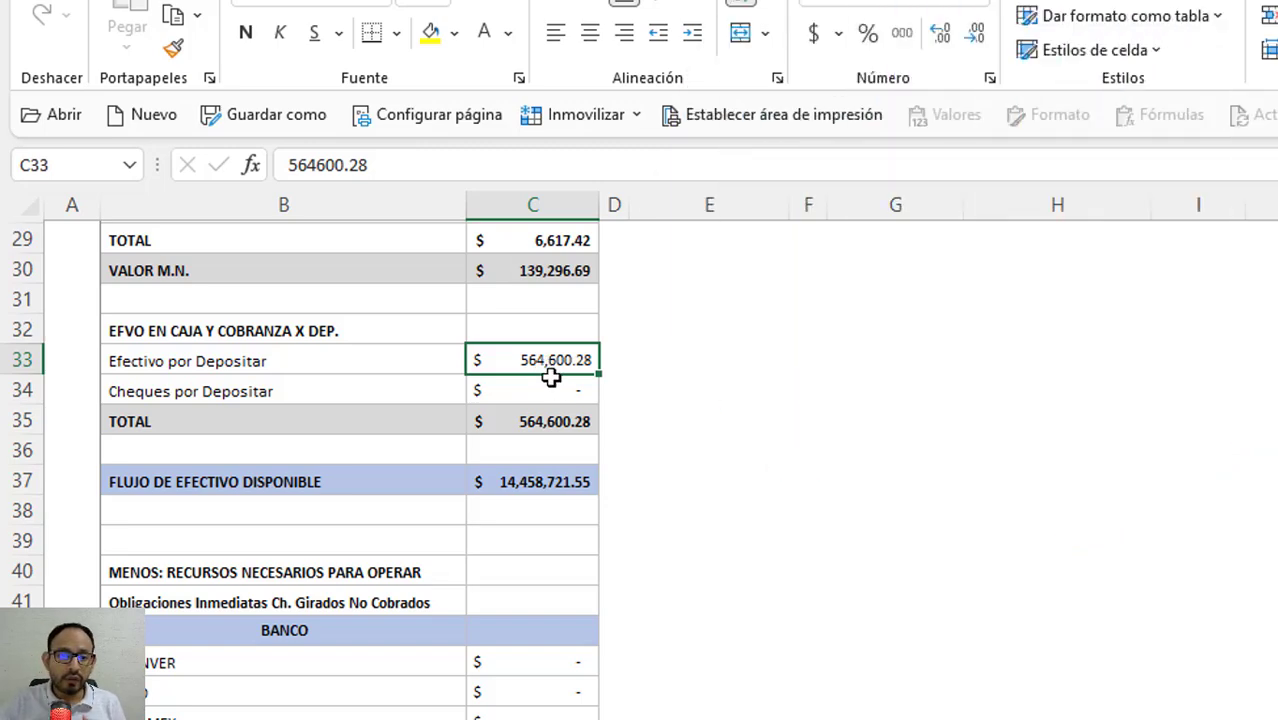
pyautogui.click(553, 383)
pyautogui.scroll(-1, 615, 391)
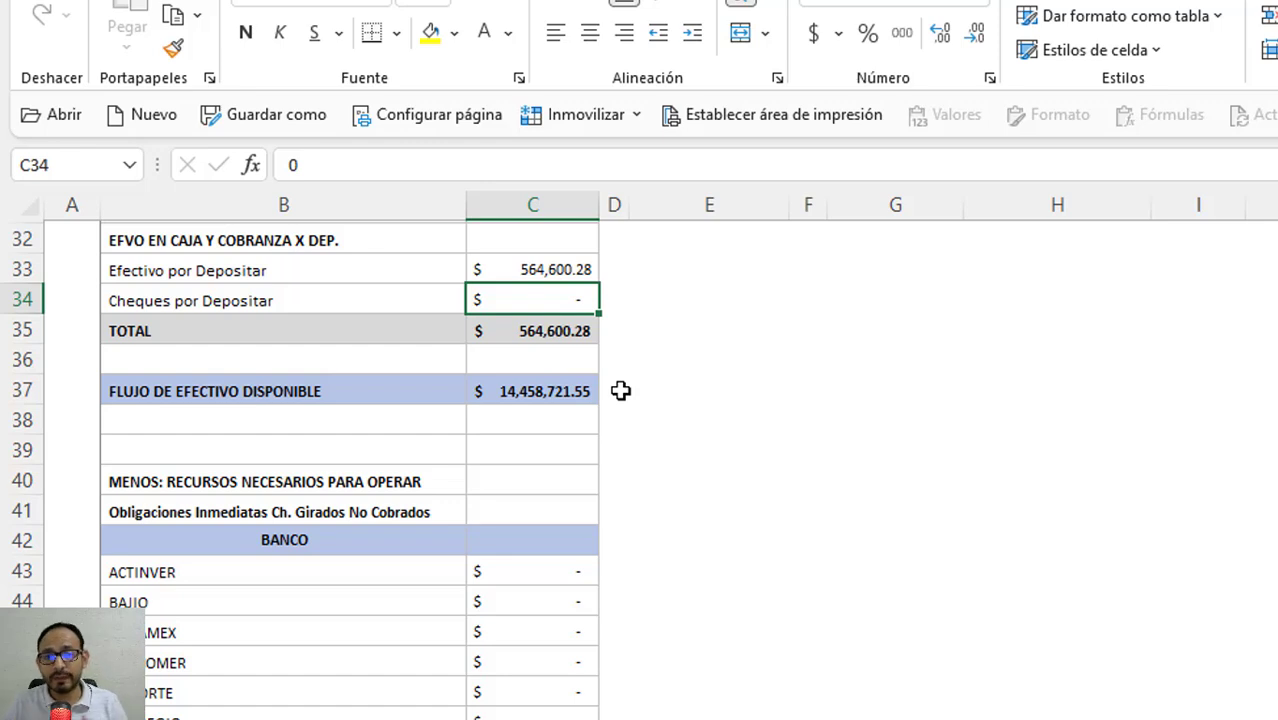
pyautogui.press('Right')
pyautogui.press('Right')
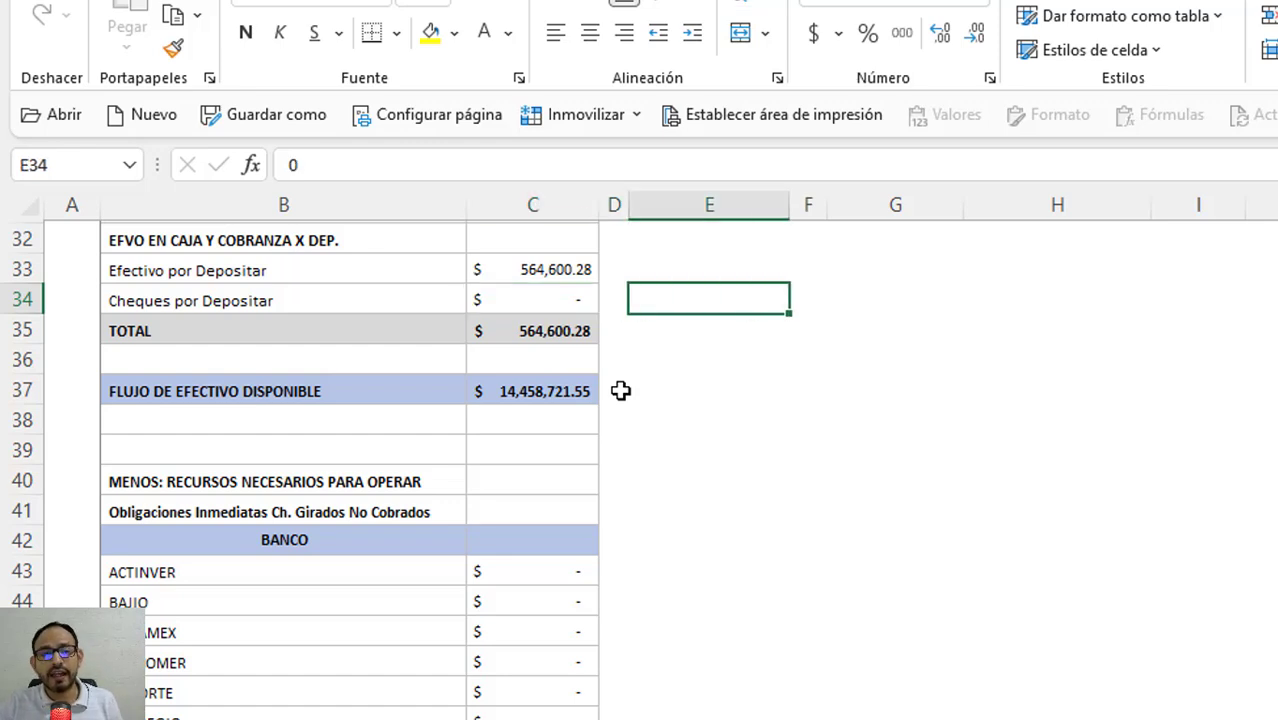
pyautogui.click(588, 391)
pyautogui.scroll(1, 665, 362)
pyautogui.scroll(2, 665, 362)
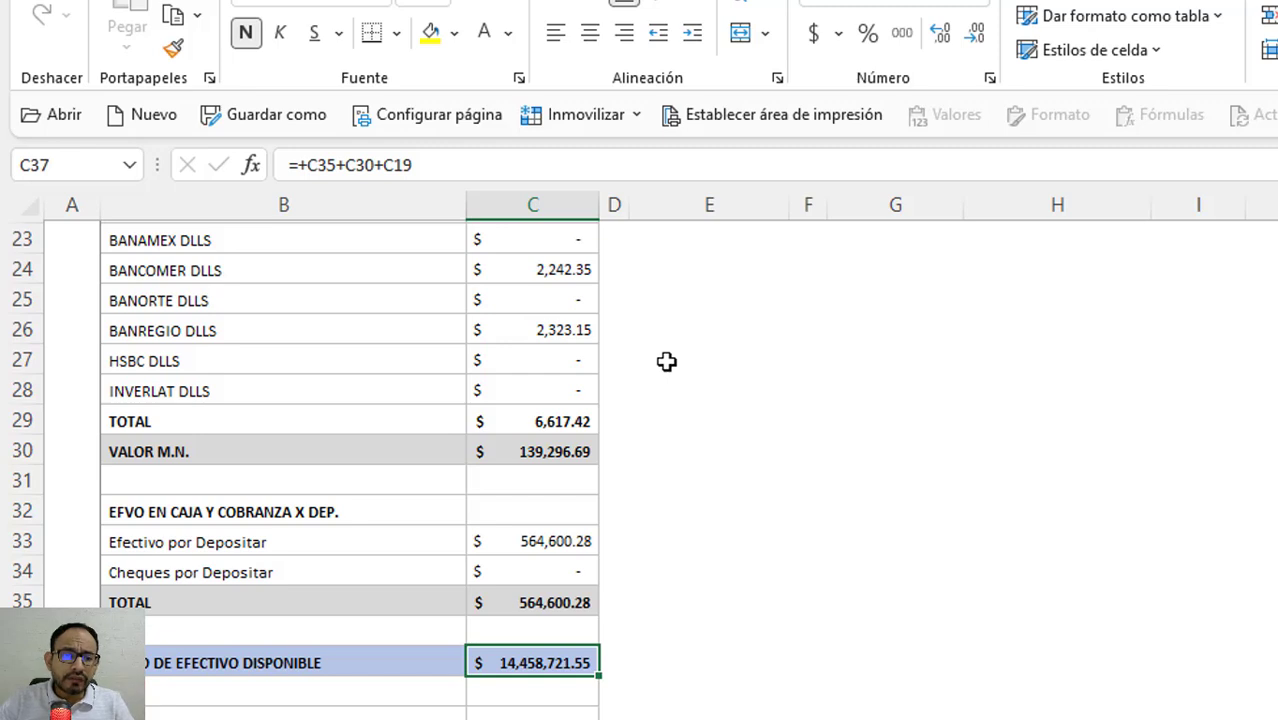
pyautogui.scroll(-2, 666, 362)
pyautogui.click(566, 568)
pyautogui.scroll(-1, 590, 500)
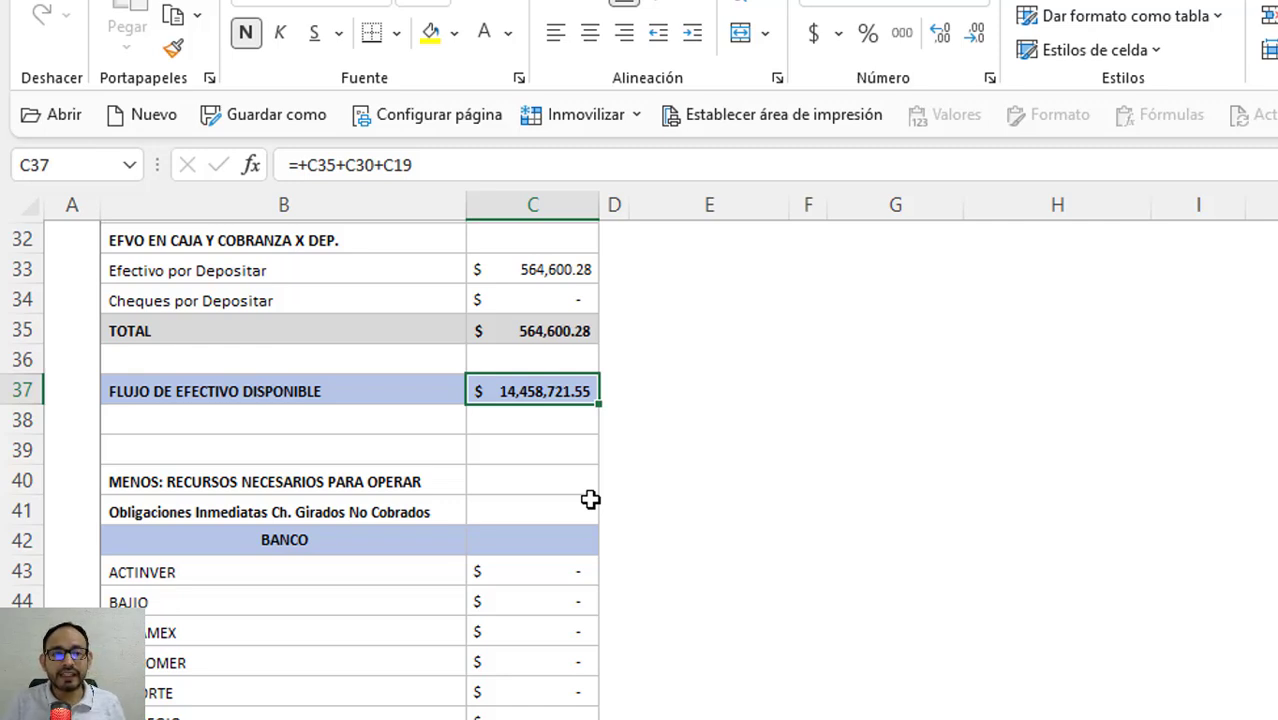
# - Copy the ten check amounts from E43:E52 and paste them as values into C43
pyautogui.scroll(-1, 590, 499)
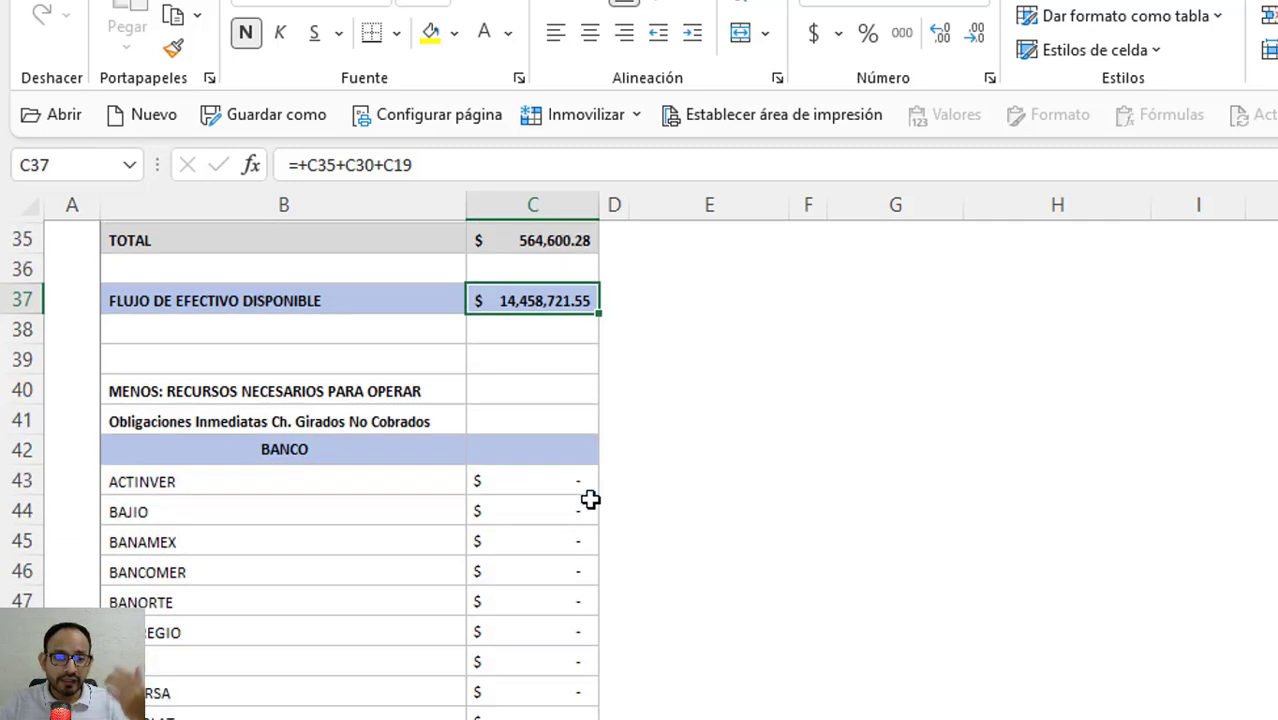
pyautogui.click(585, 477)
pyautogui.scroll(-2, 600, 470)
pyautogui.click(612, 420)
pyautogui.click(501, 307)
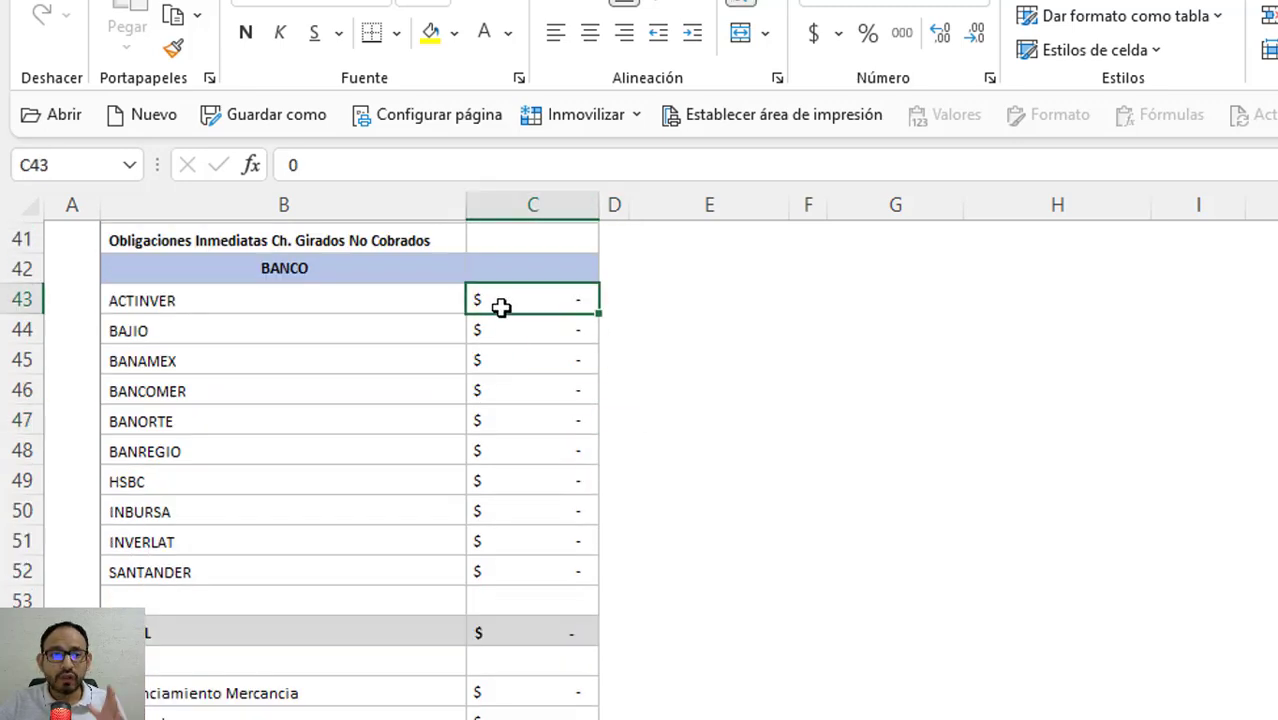
pyautogui.scroll(1, 501, 307)
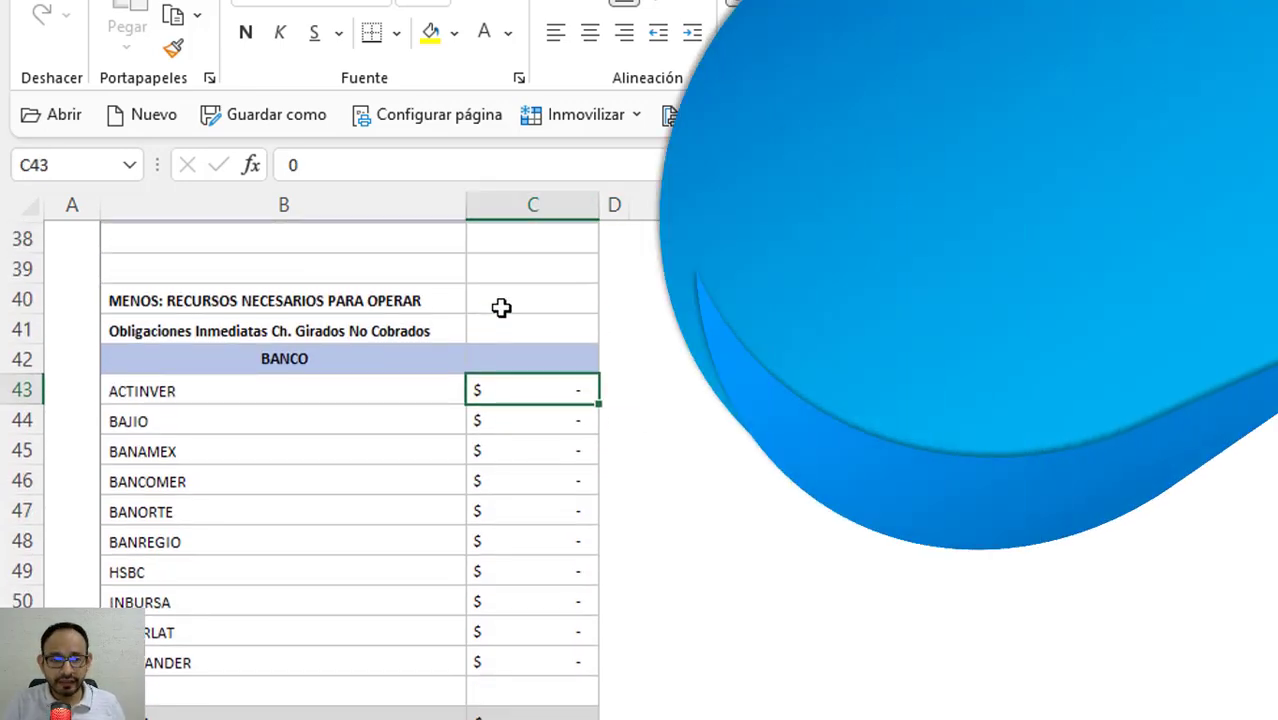
pyautogui.moveTo(682, 389); pyautogui.dragTo(705, 657)
pyautogui.hotkey('ctrl', 'c')
pyautogui.hotkey('ctrl', 'v')
pyautogui.click(556, 403)
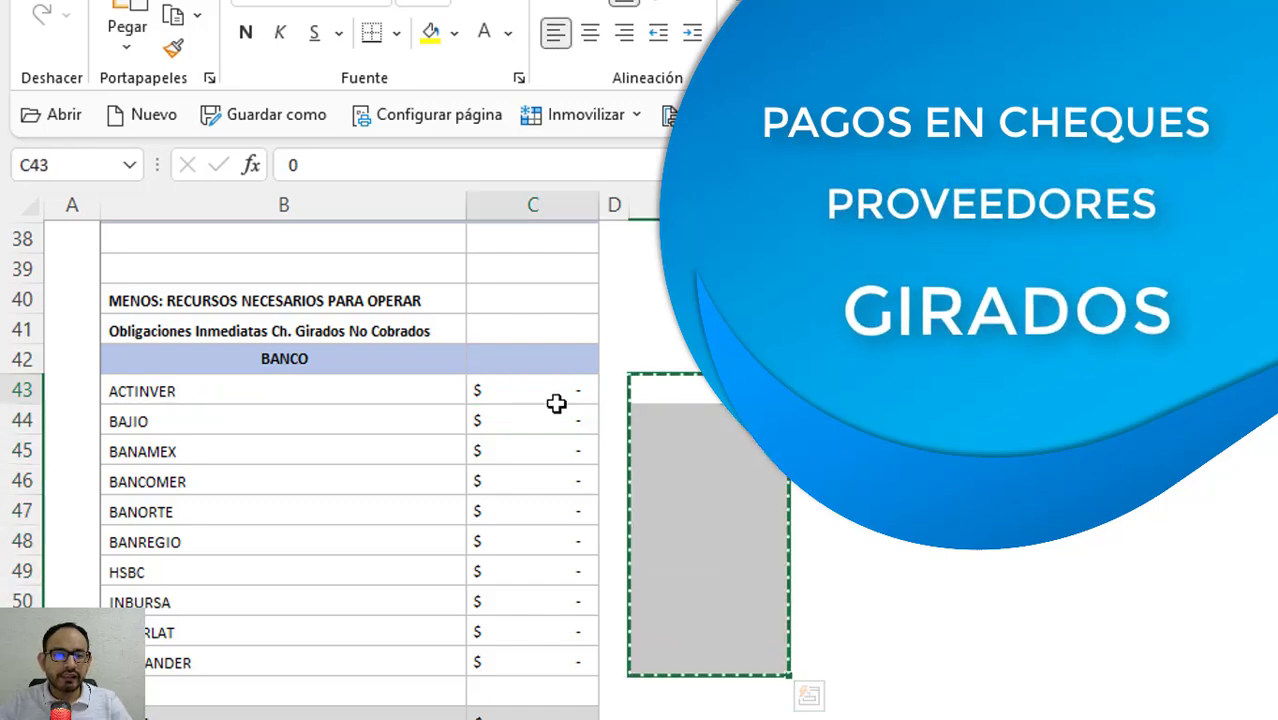
pyautogui.rightClick(556, 403)
pyautogui.click(619, 205)
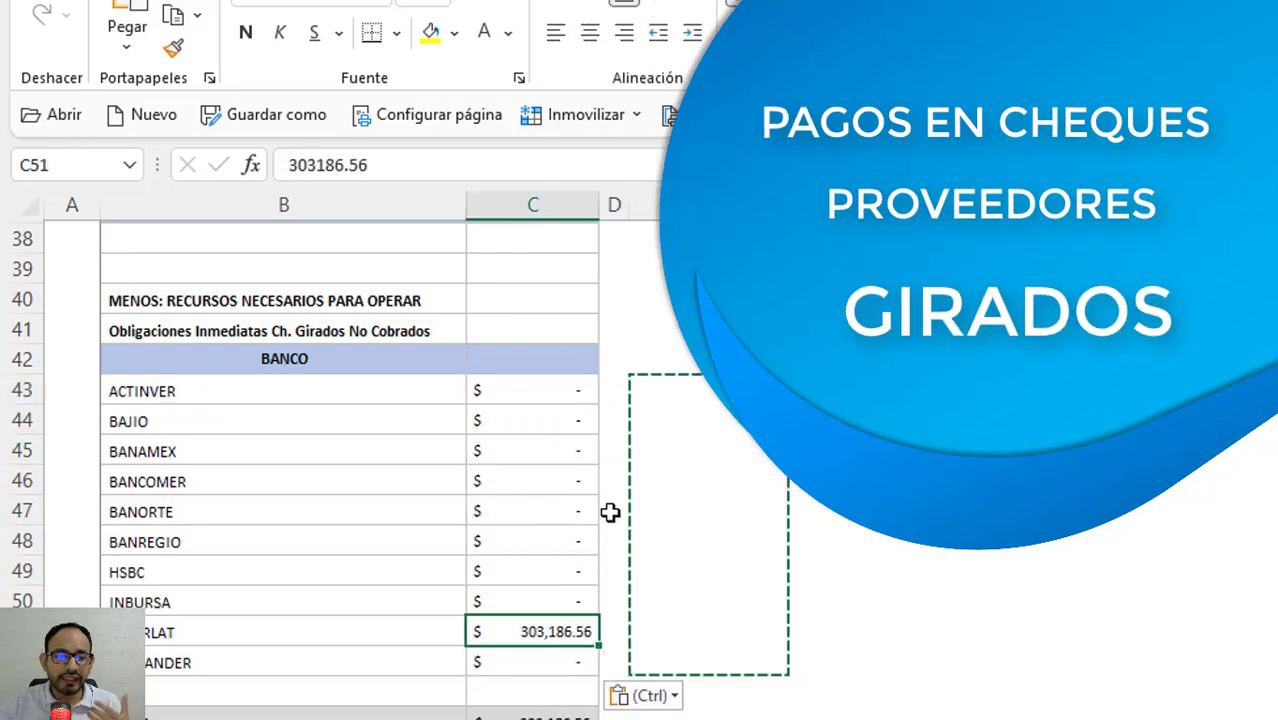
# - Confirm INVERLAT's 303,186.56 and the bank checks total formula =SUMA(C43:C53)
pyautogui.scroll(-1, 610, 512)
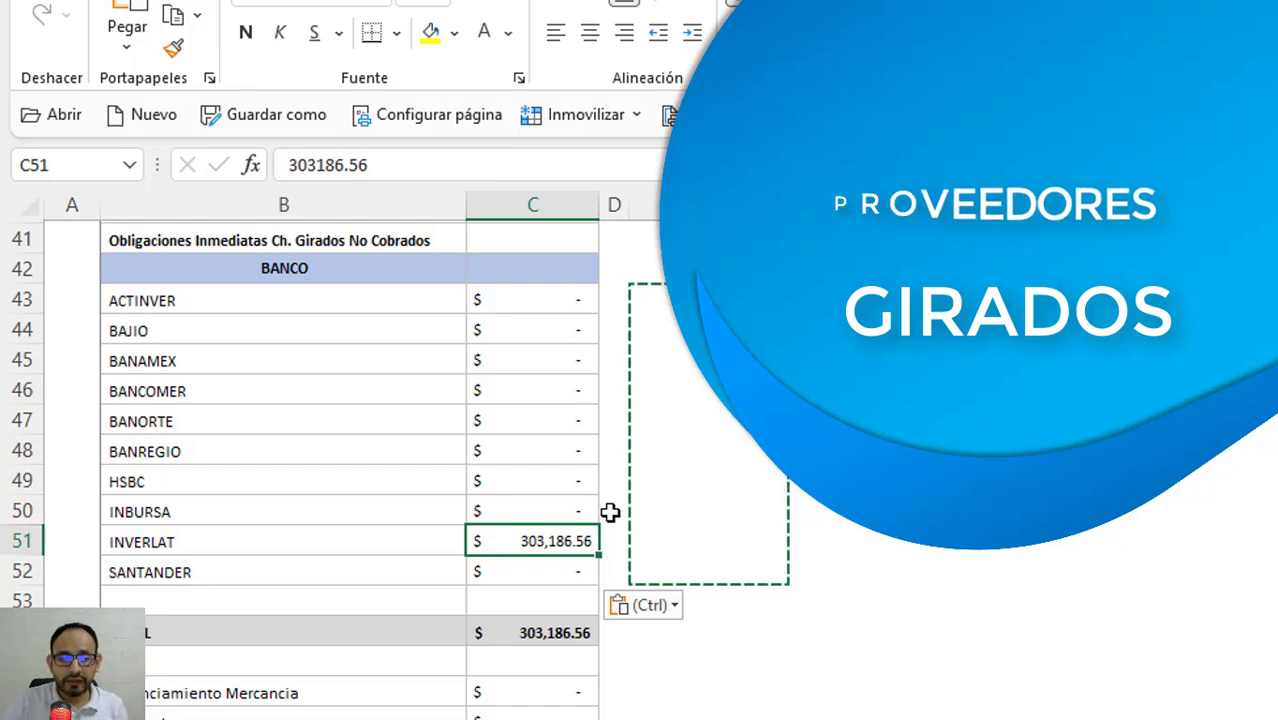
pyautogui.click(395, 565)
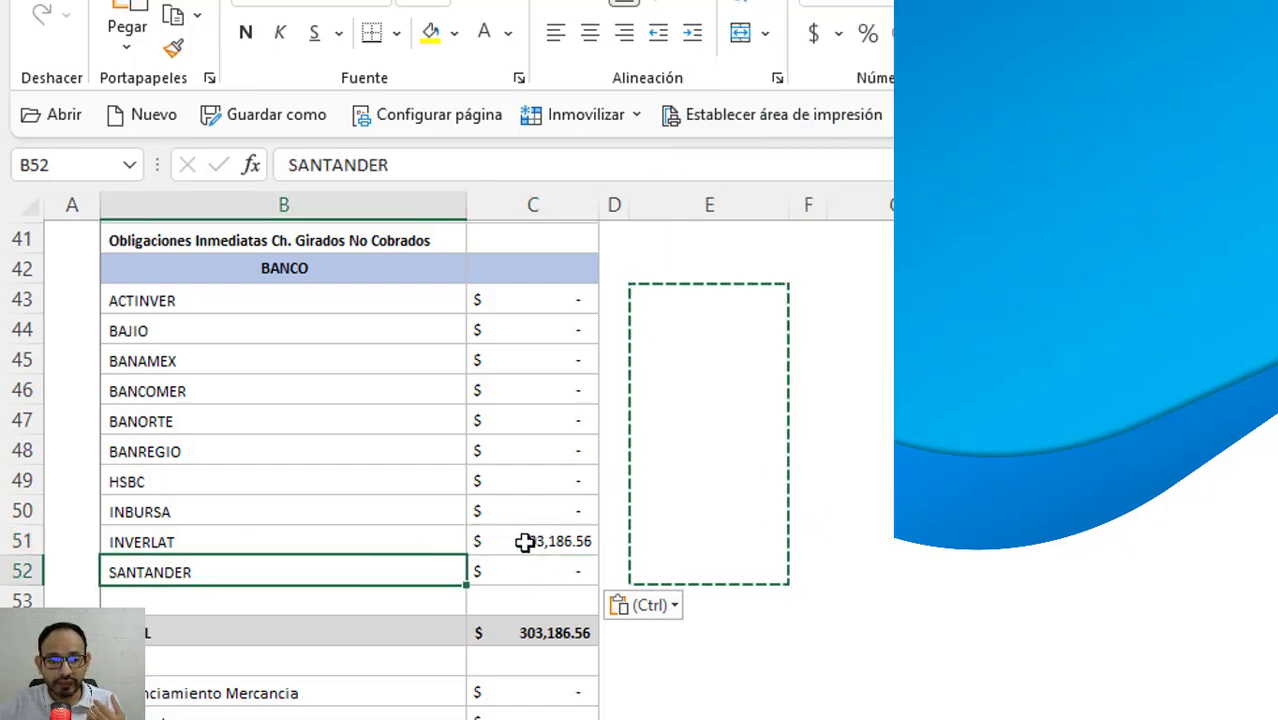
pyautogui.click(525, 542)
pyautogui.scroll(-1, 594, 565)
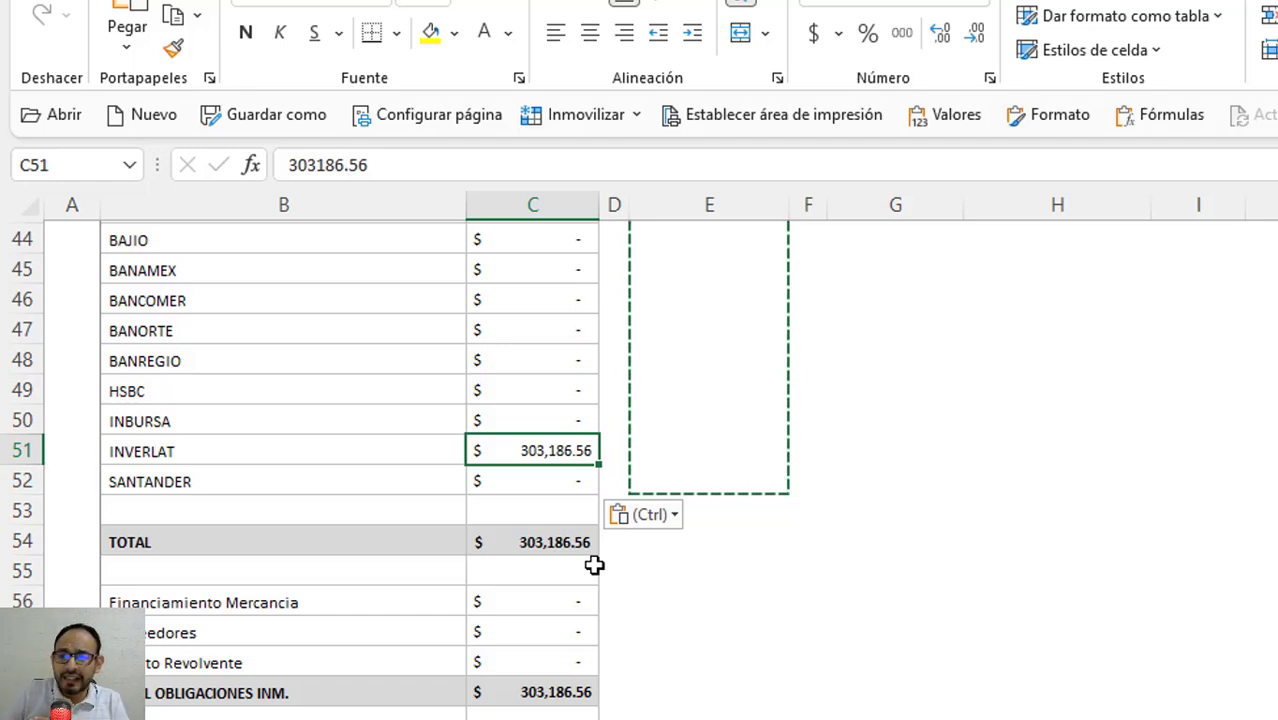
pyautogui.click(576, 545)
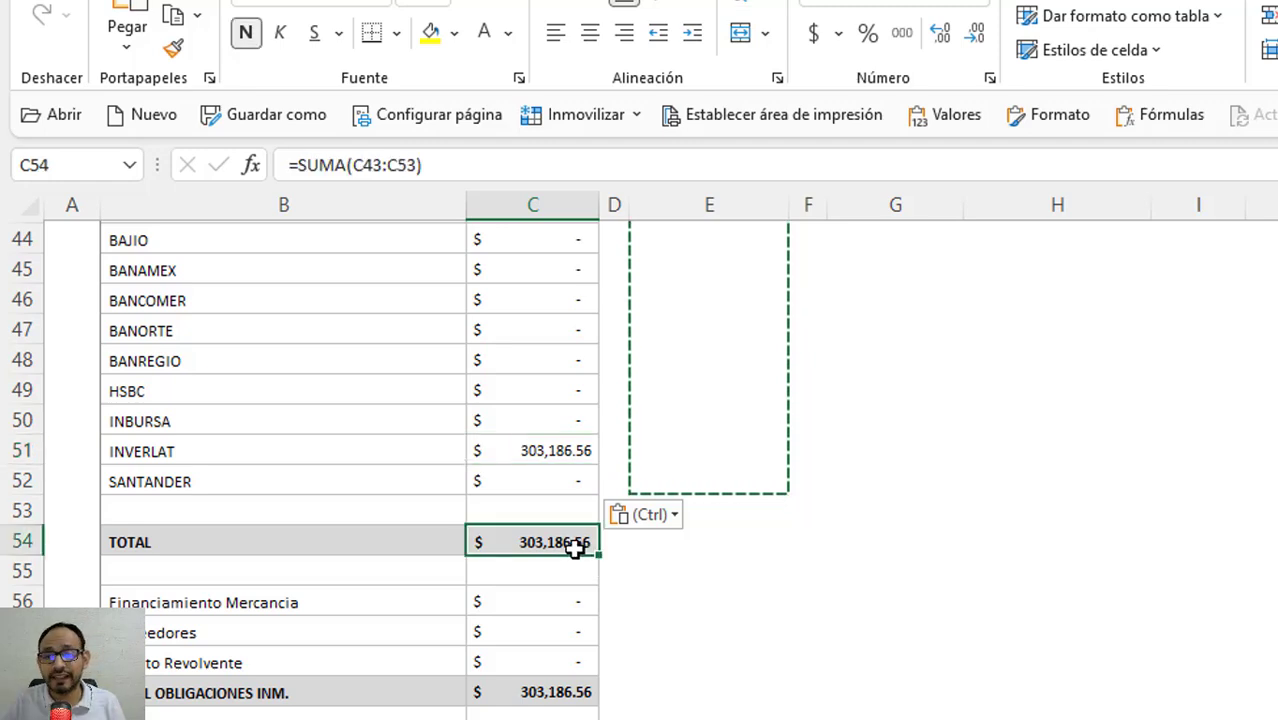
pyautogui.scroll(-1, 576, 548)
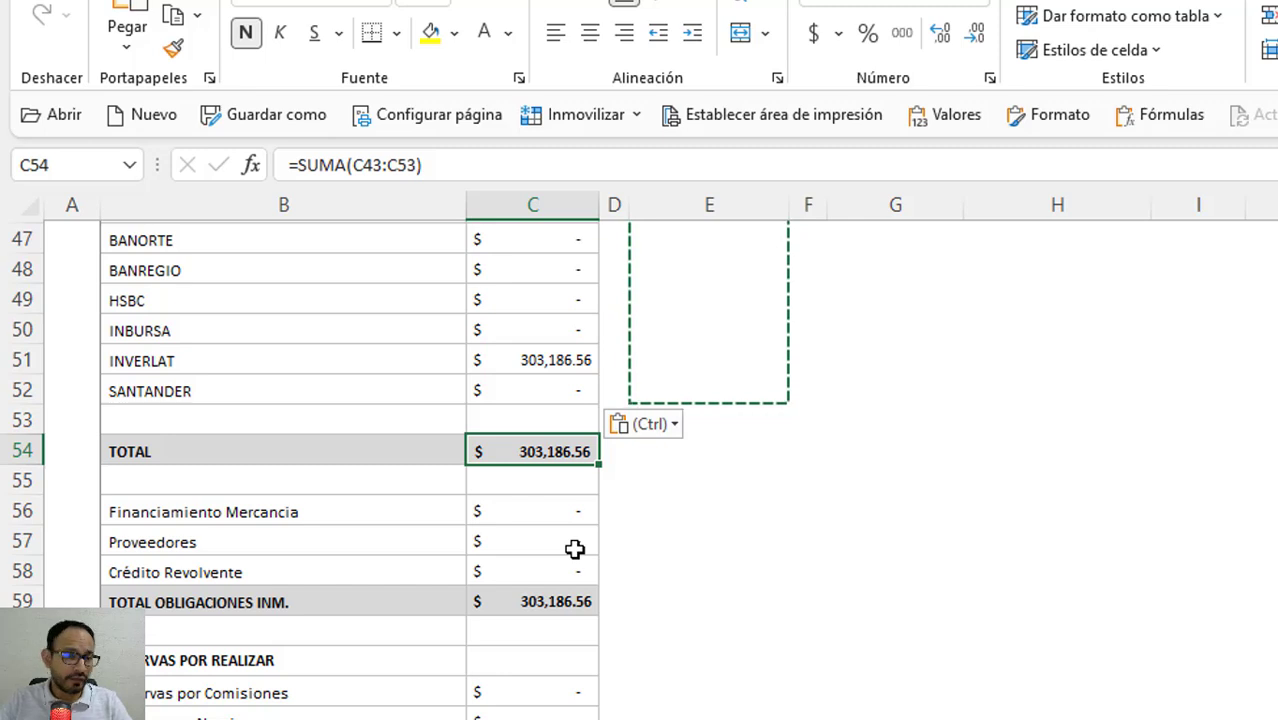
pyautogui.press('Escape')
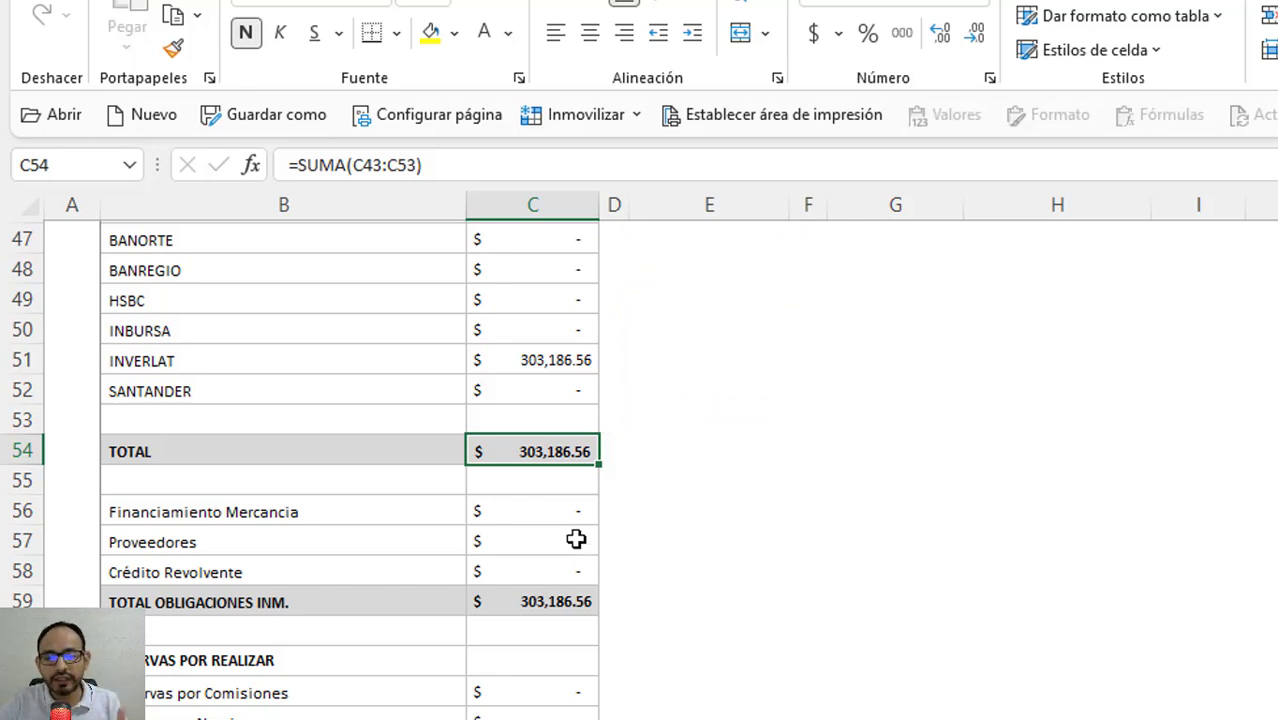
# - Select the three immediate-obligation source amounts in column E
pyautogui.scroll(-2, 571, 500)
pyautogui.press('Down')
pyautogui.press('Down')
pyautogui.press('Down')
pyautogui.press('Right')
pyautogui.press('Right')
pyautogui.press('Up')
pyautogui.hotkey('shift', 'Up')
pyautogui.hotkey('shift', 'Up')
# - Paste the three amounts into C56:C58, giving Financiamiento Mercancia 12,956,957.63 and a 13,260,144.19 total
pyautogui.hotkey('ctrl', 'c')
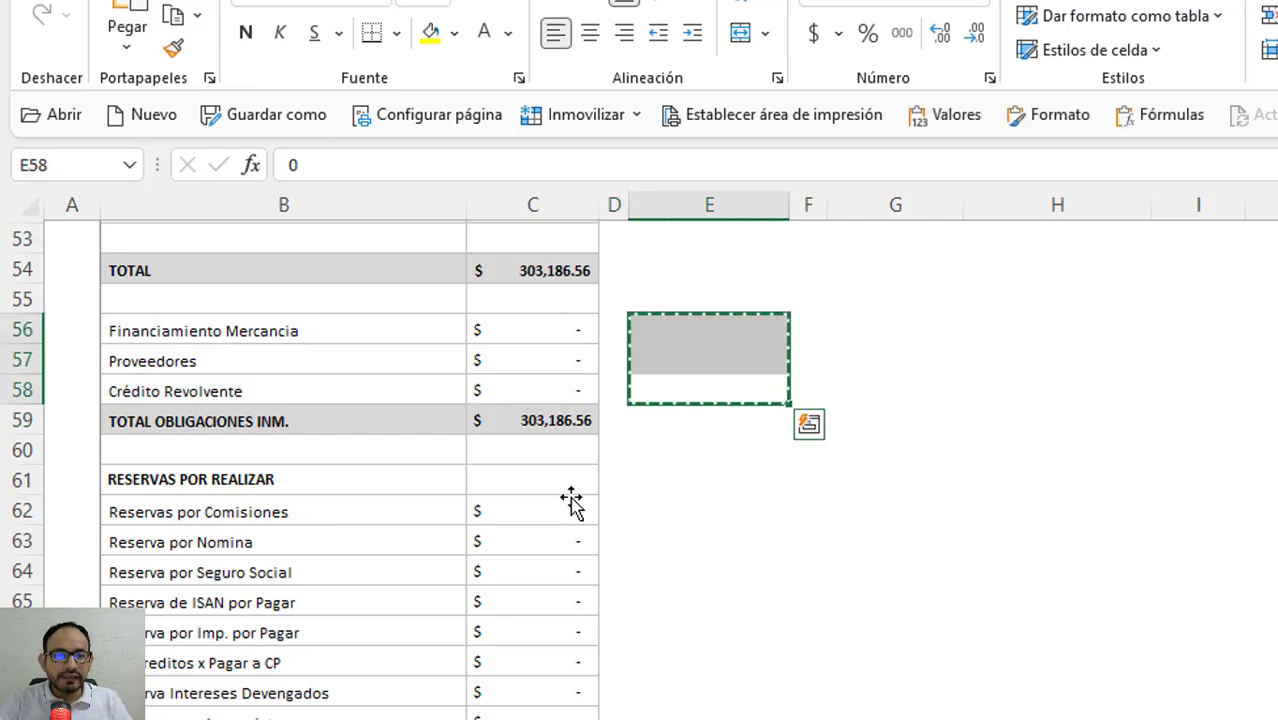
pyautogui.press('Left')
pyautogui.press('Left')
pyautogui.press('Up')
pyautogui.press('Up')
pyautogui.hotkey('ctrl', 'v')
pyautogui.press('Down')
pyautogui.press('Down')
pyautogui.press('Down')
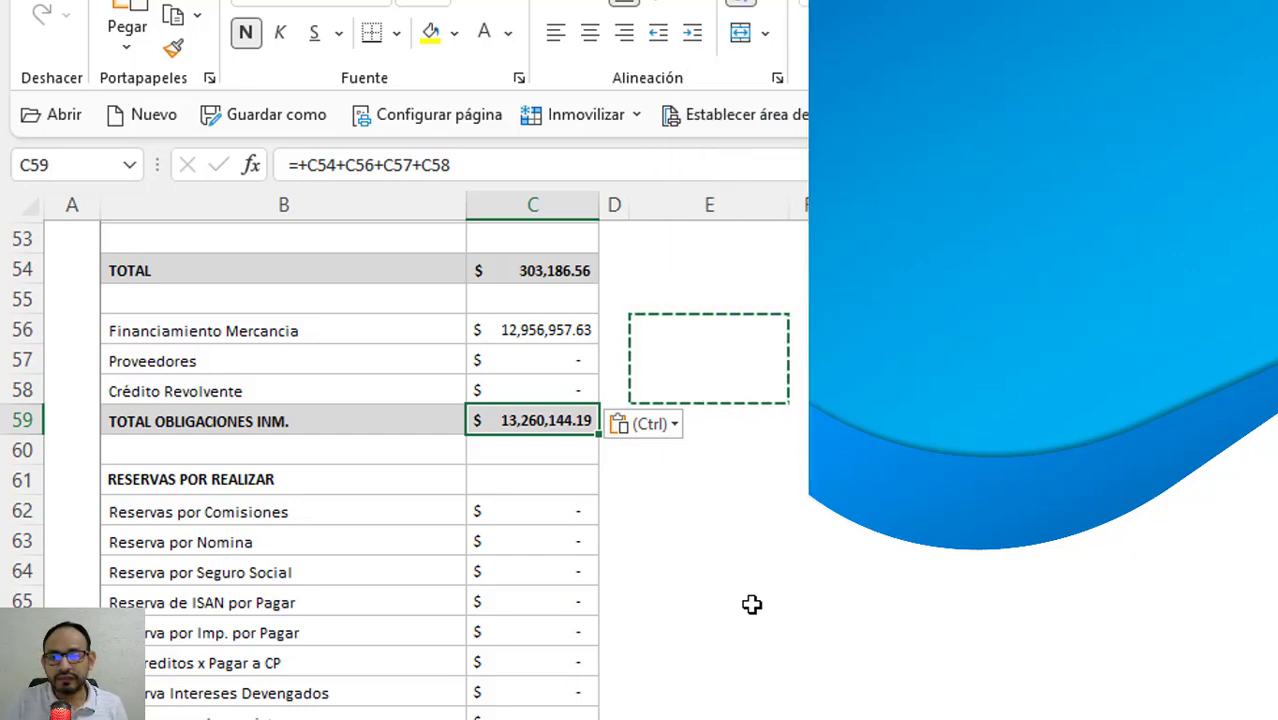
pyautogui.press('Escape')
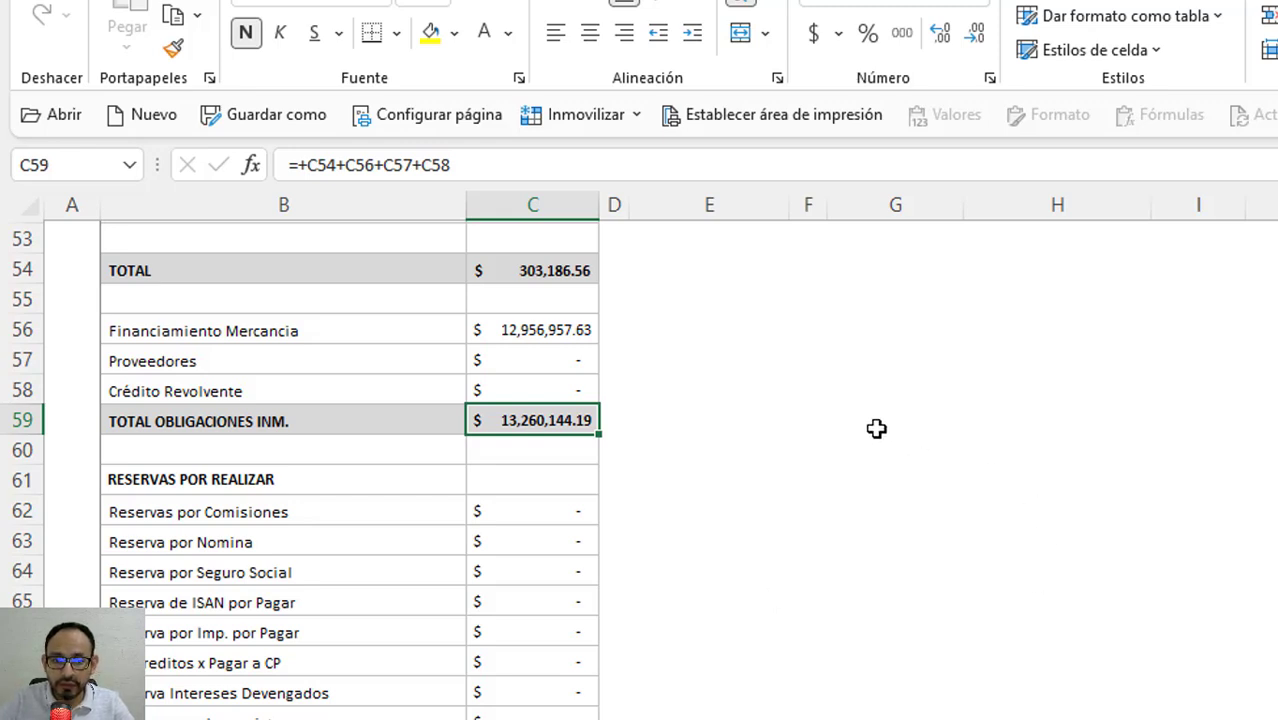
pyautogui.click(528, 330)
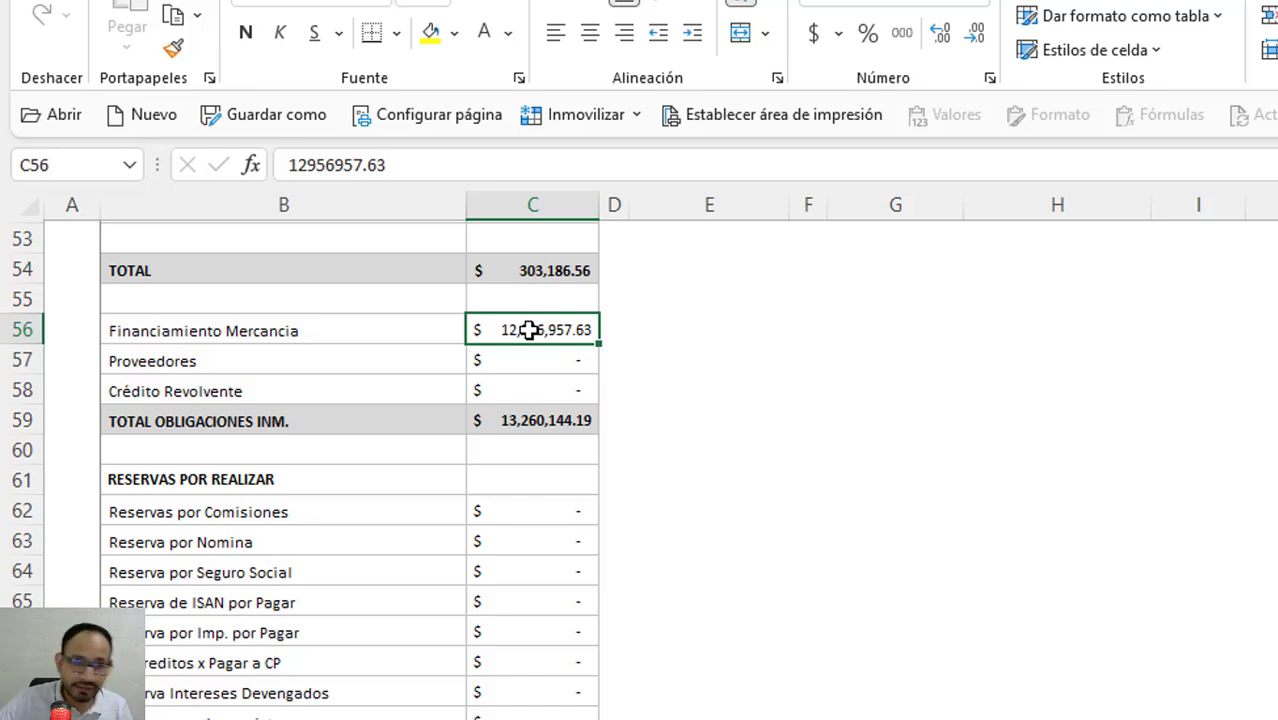
pyautogui.click(547, 359)
pyautogui.scroll(-1, 547, 359)
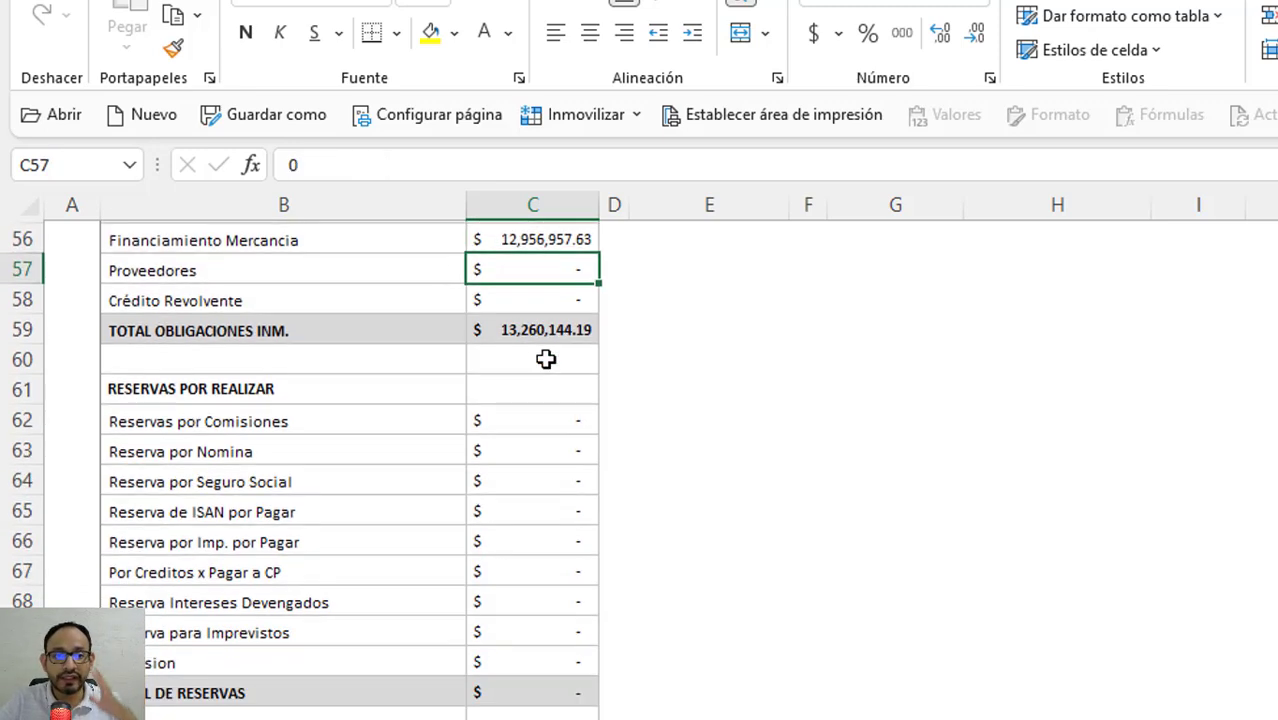
# - Copy the reserve figures from E62:E70 and paste them into C62:C70
pyautogui.scroll(-1, 550, 354)
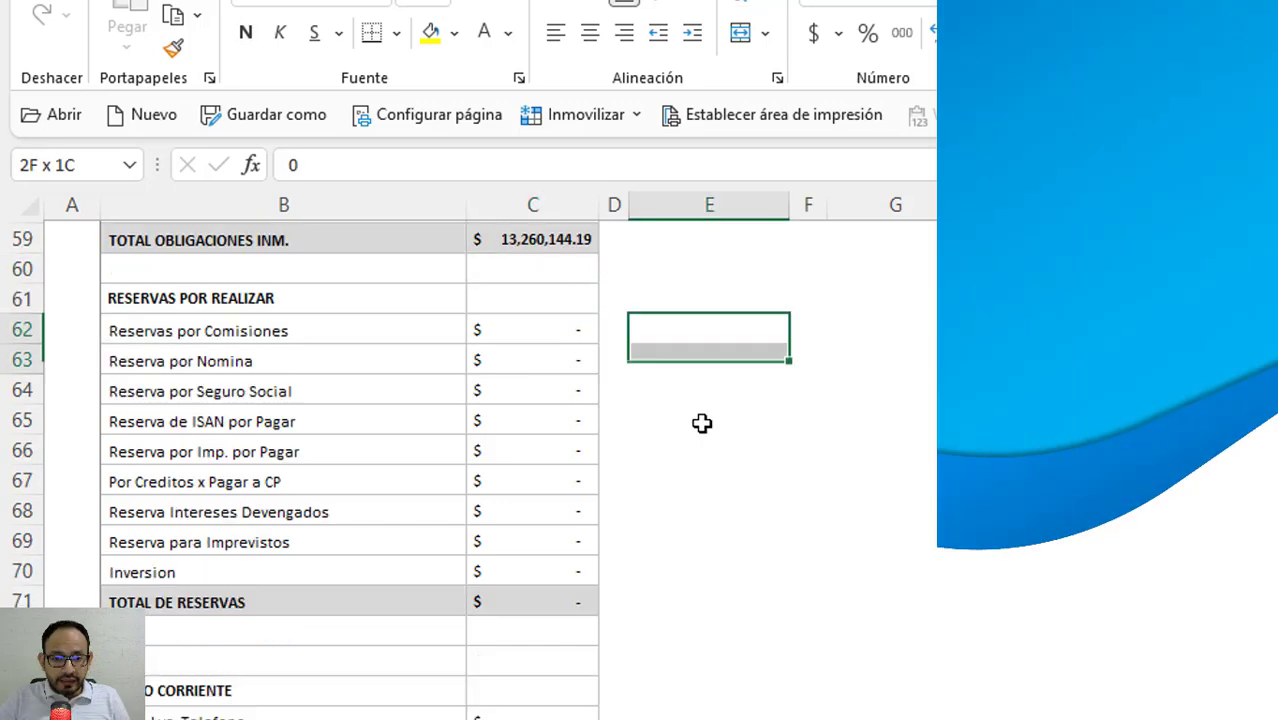
pyautogui.moveTo(700, 330); pyautogui.dragTo(704, 556)
pyautogui.hotkey('ctrl', 'c')
pyautogui.click(487, 337)
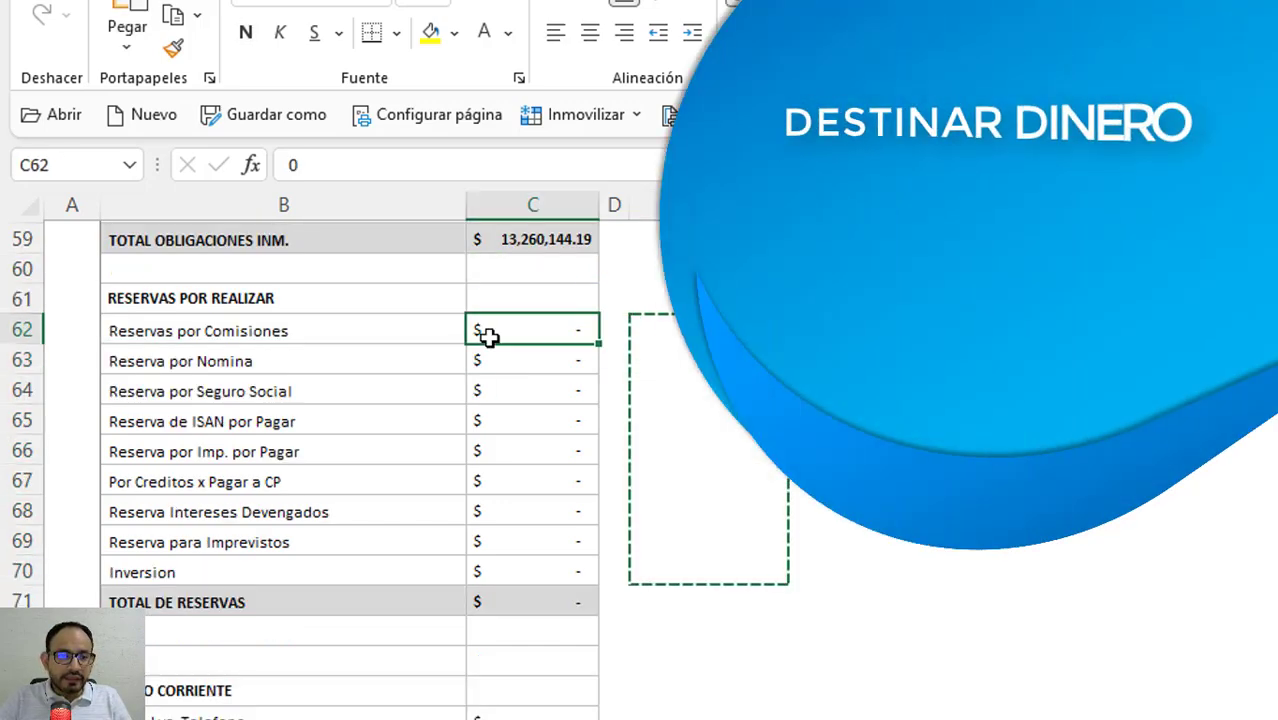
pyautogui.rightClick(487, 337)
pyautogui.click(593, 200)
# - Enter 200,501.00 for Reserva por Nomina and check the TOTAL DE RESERVAS sum
pyautogui.click(530, 391)
pyautogui.click(514, 470)
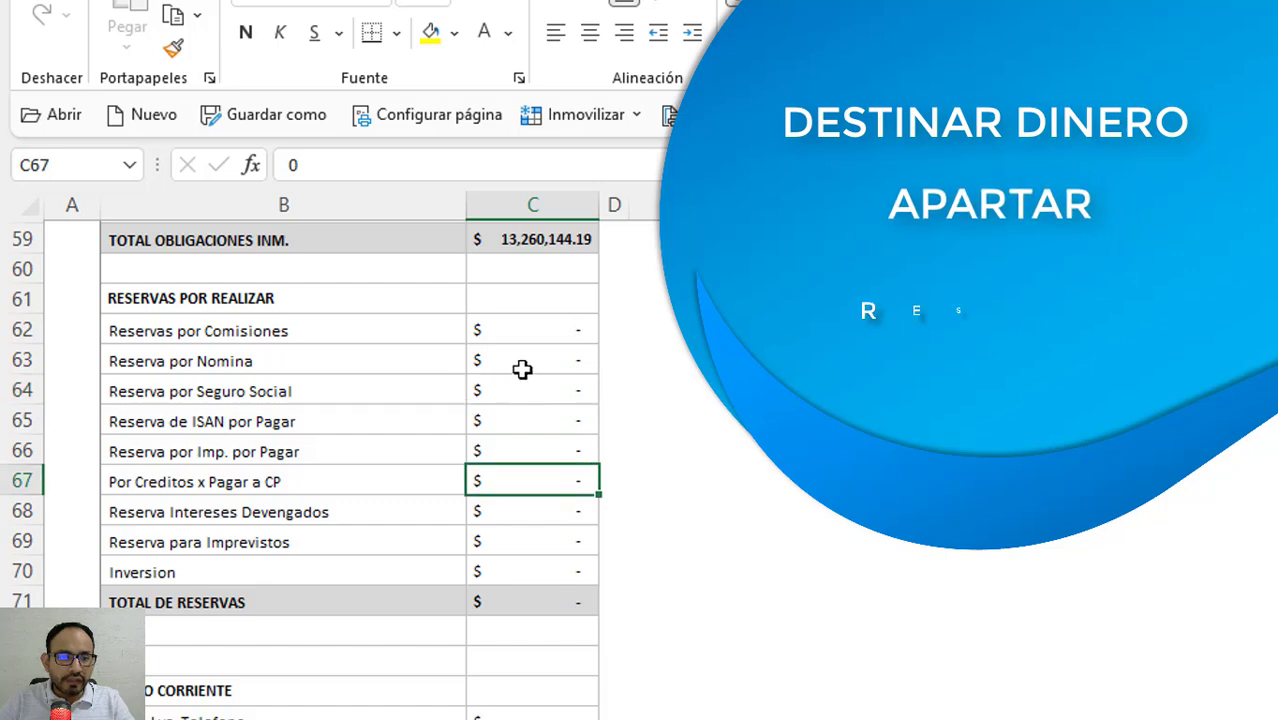
pyautogui.click(522, 368)
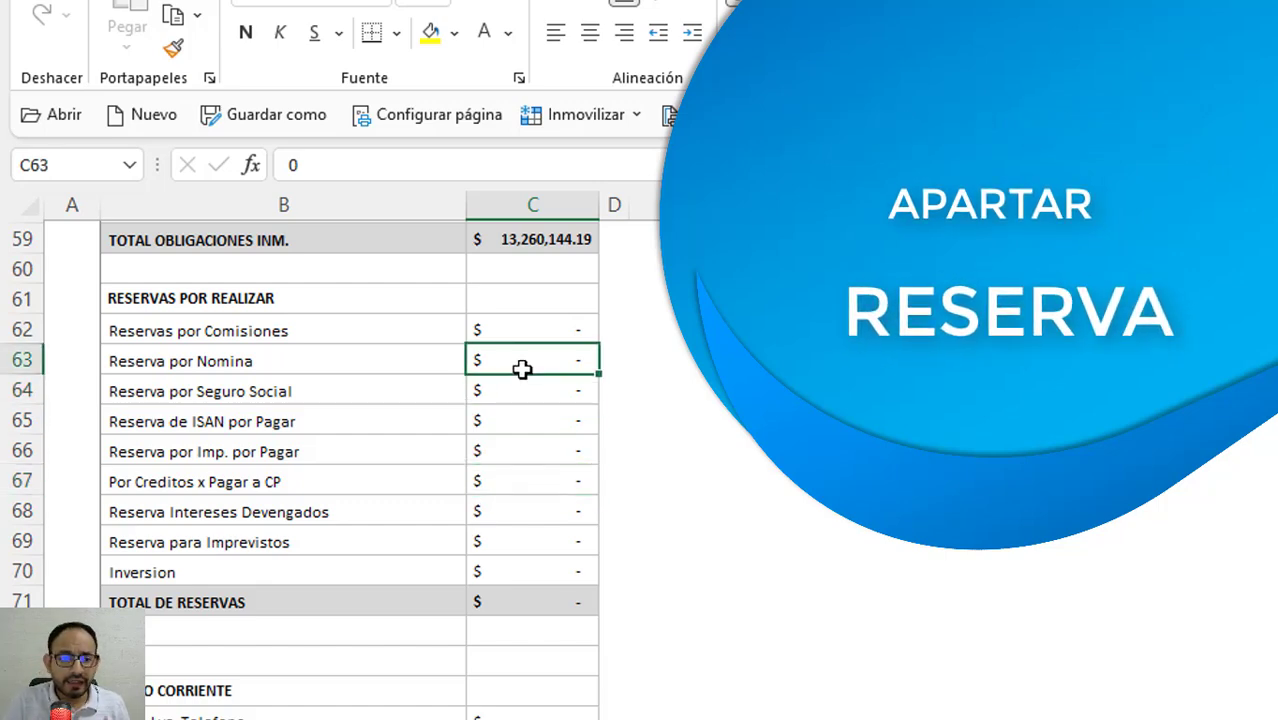
pyautogui.hotkey('ctrl', 'v')
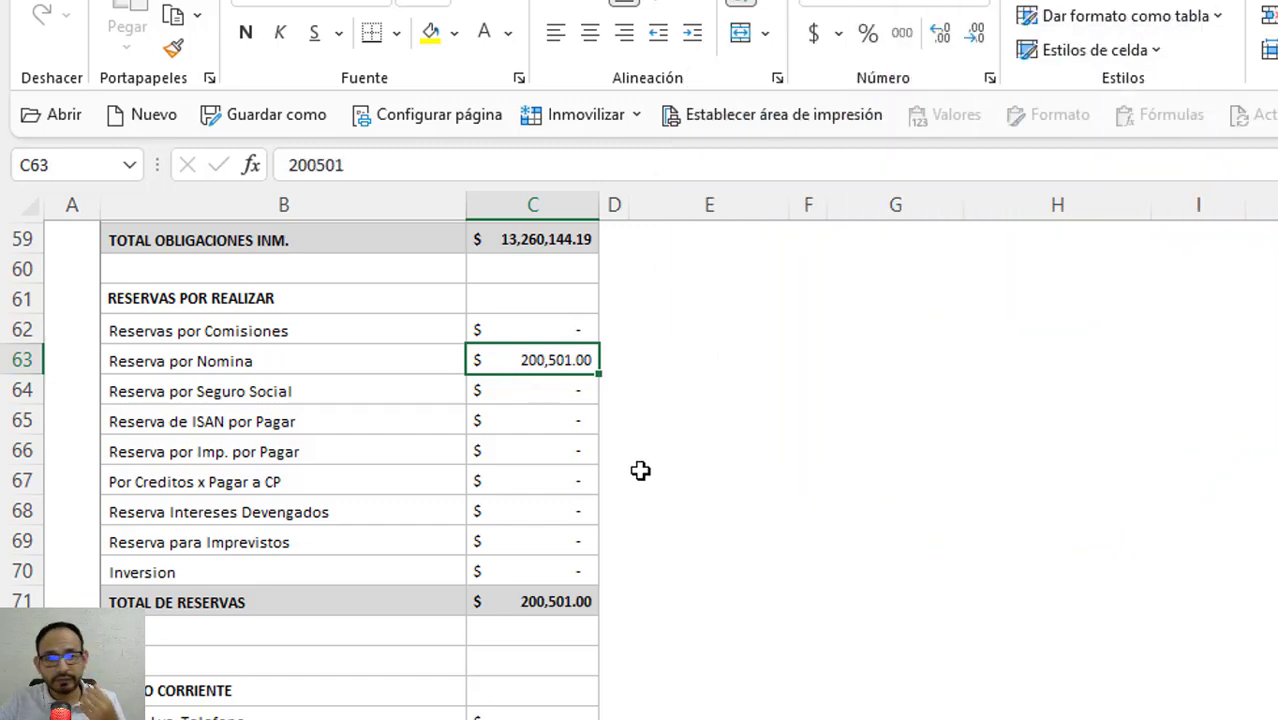
pyautogui.click(616, 448)
pyautogui.click(548, 602)
pyautogui.scroll(1, 622, 508)
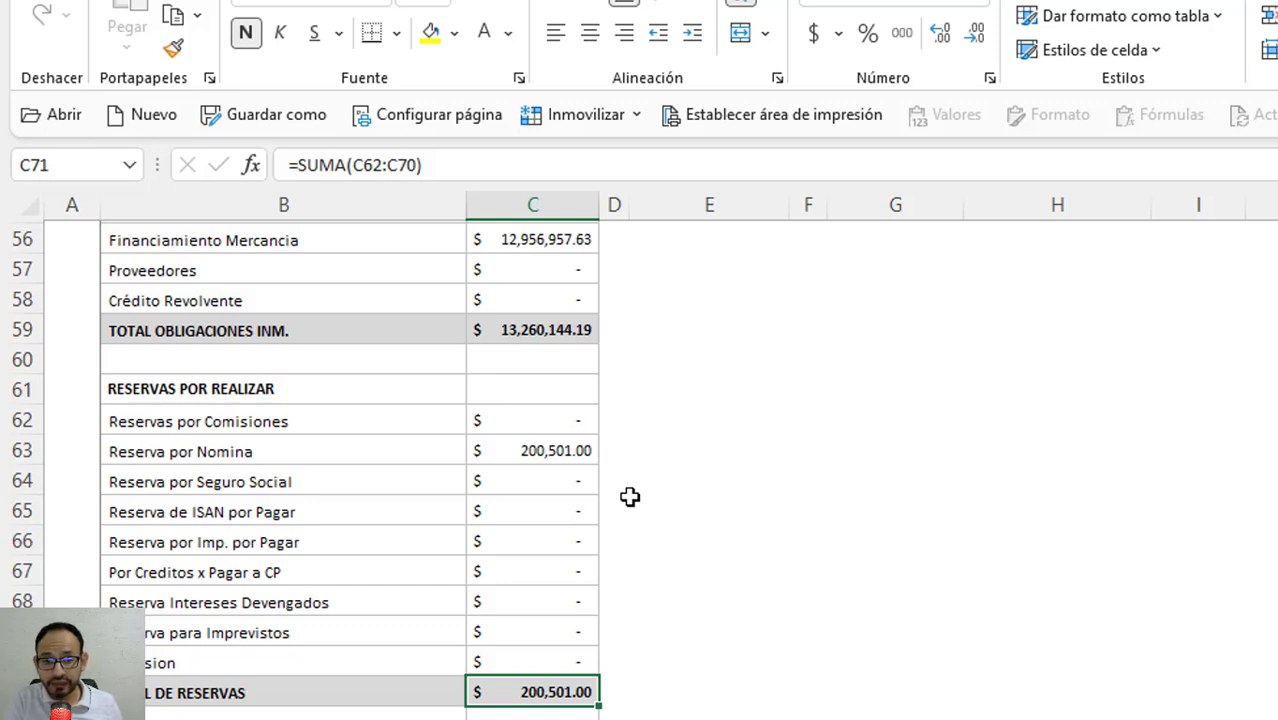
# - Review the other reserve rows, ISAN through Comisiones, which remain at zero
pyautogui.click(547, 458)
pyautogui.click(550, 518)
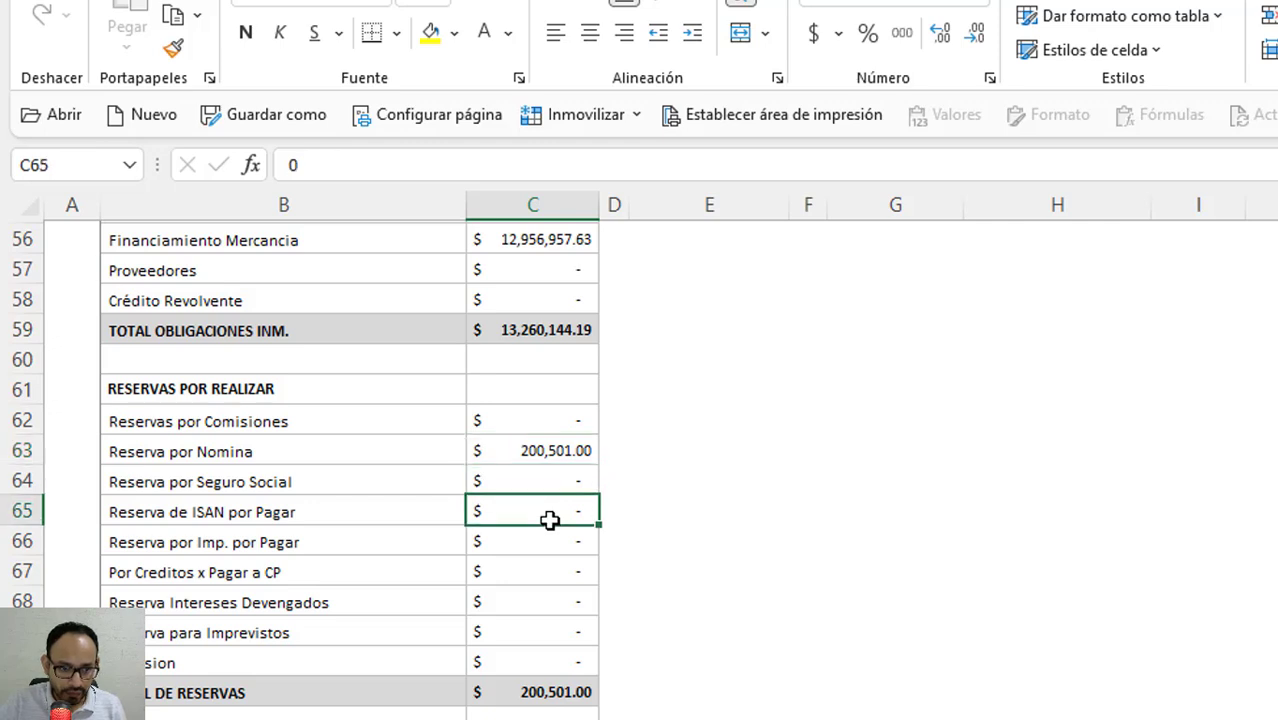
pyautogui.moveTo(528, 525); pyautogui.dragTo(530, 600)
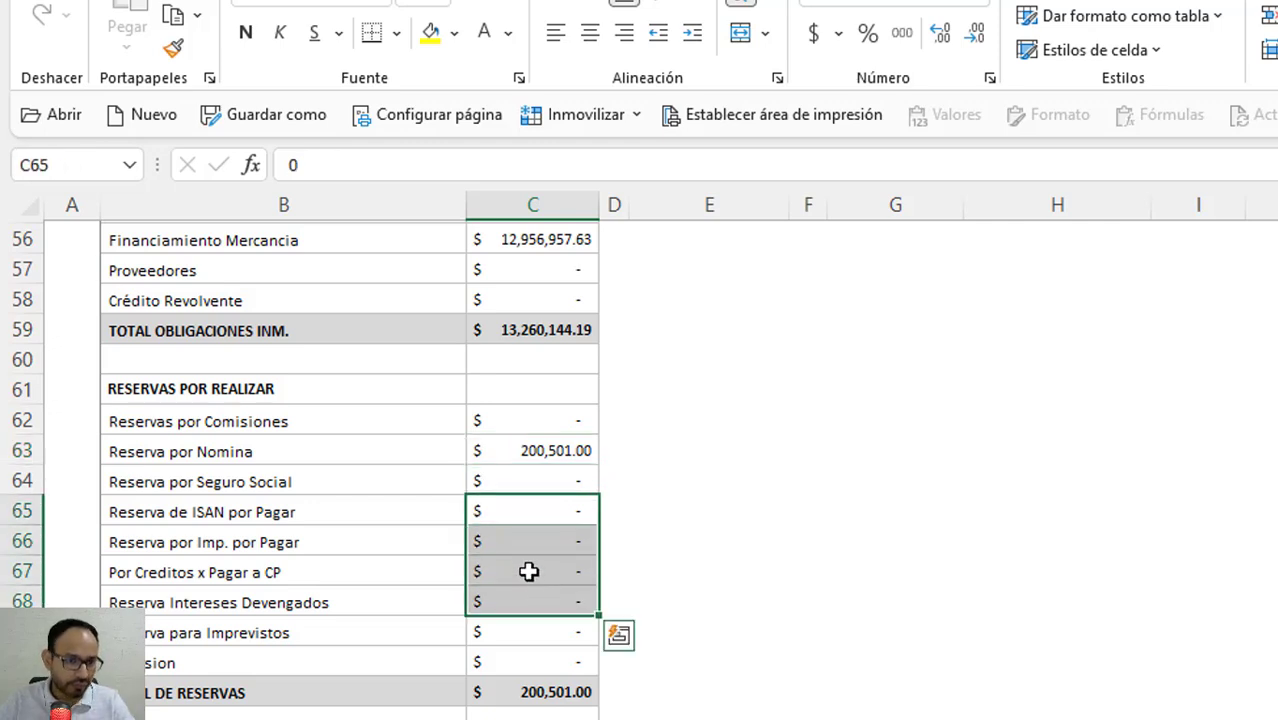
pyautogui.moveTo(539, 451); pyautogui.dragTo(536, 541)
pyautogui.scroll(-1, 536, 536)
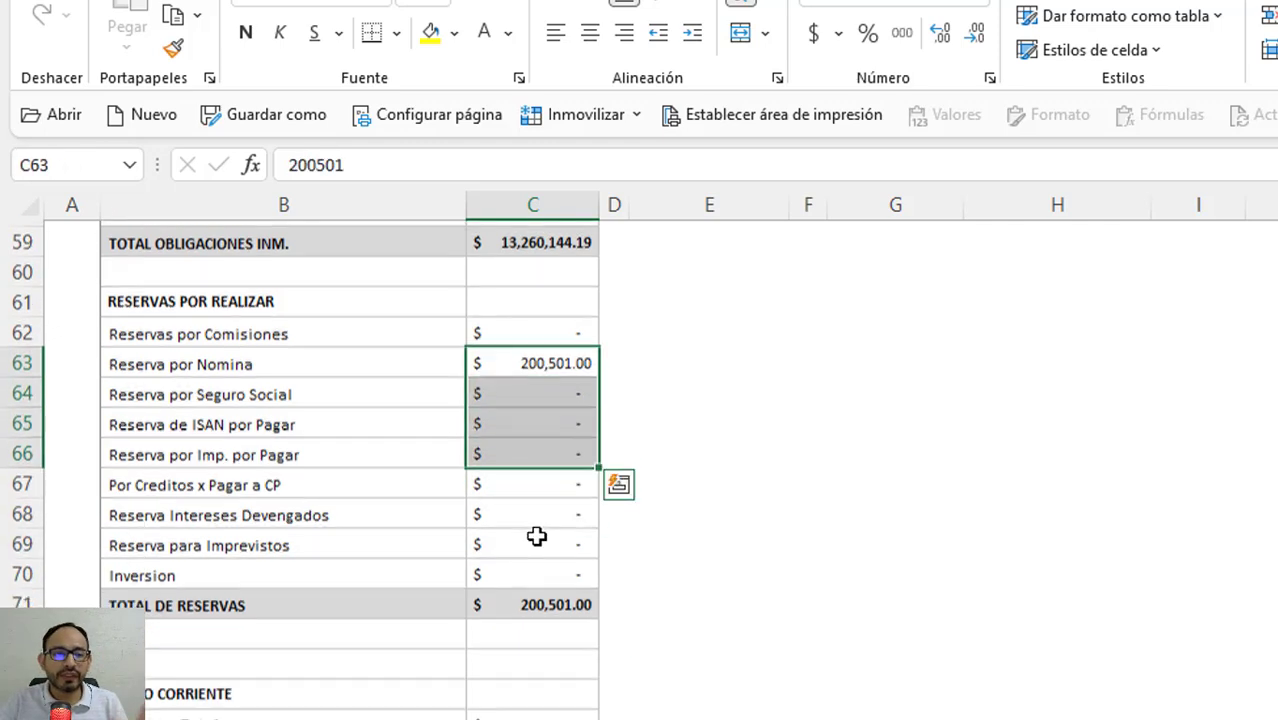
pyautogui.click(537, 537)
pyautogui.click(548, 450)
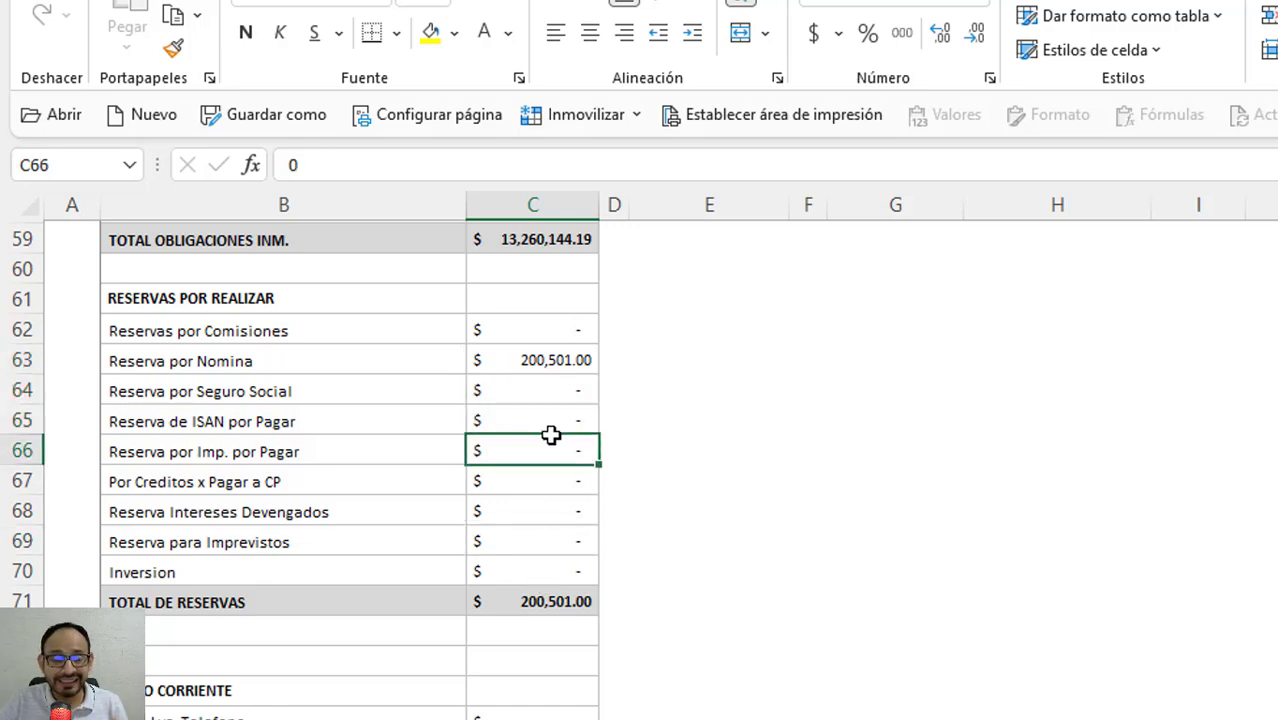
pyautogui.click(528, 326)
# - Enter 20,000 for Agua, Luz, Telefono and check FLUJO NETO drops to 674,889.80
pyautogui.scroll(-2, 521, 426)
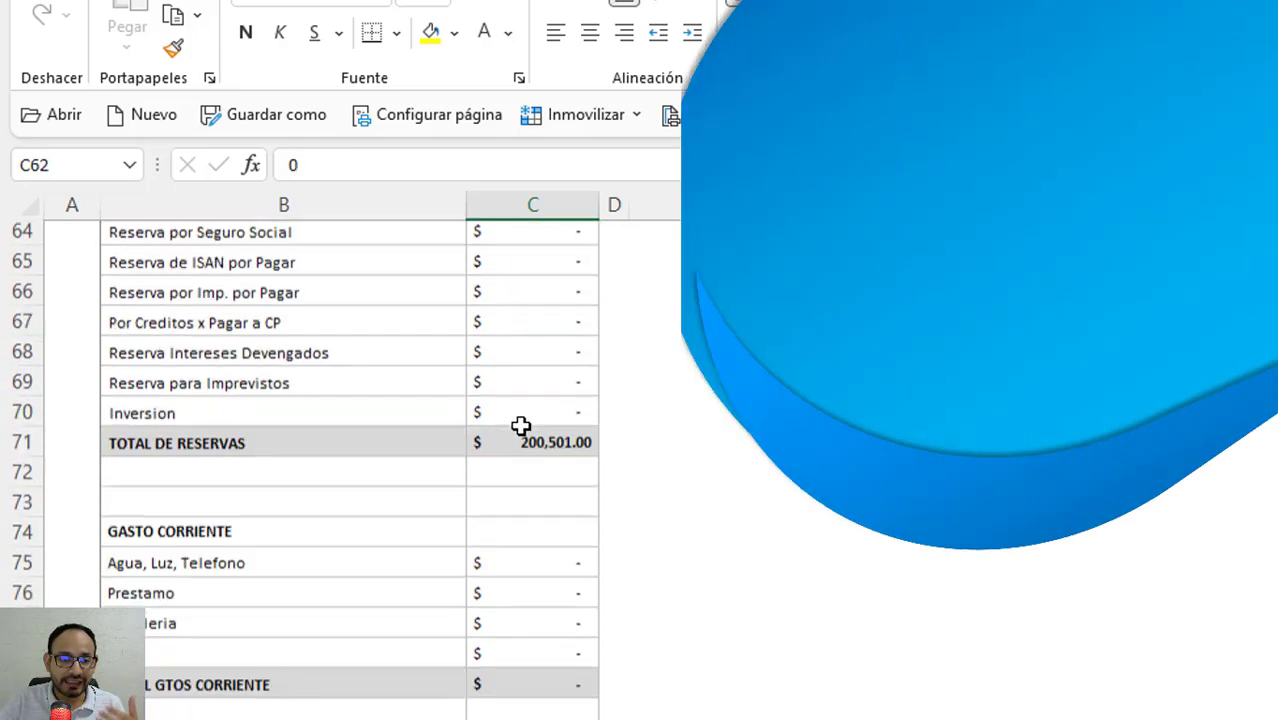
pyautogui.scroll(-2, 522, 428)
pyautogui.click(522, 470)
pyautogui.click(528, 470)
pyautogui.click(541, 386)
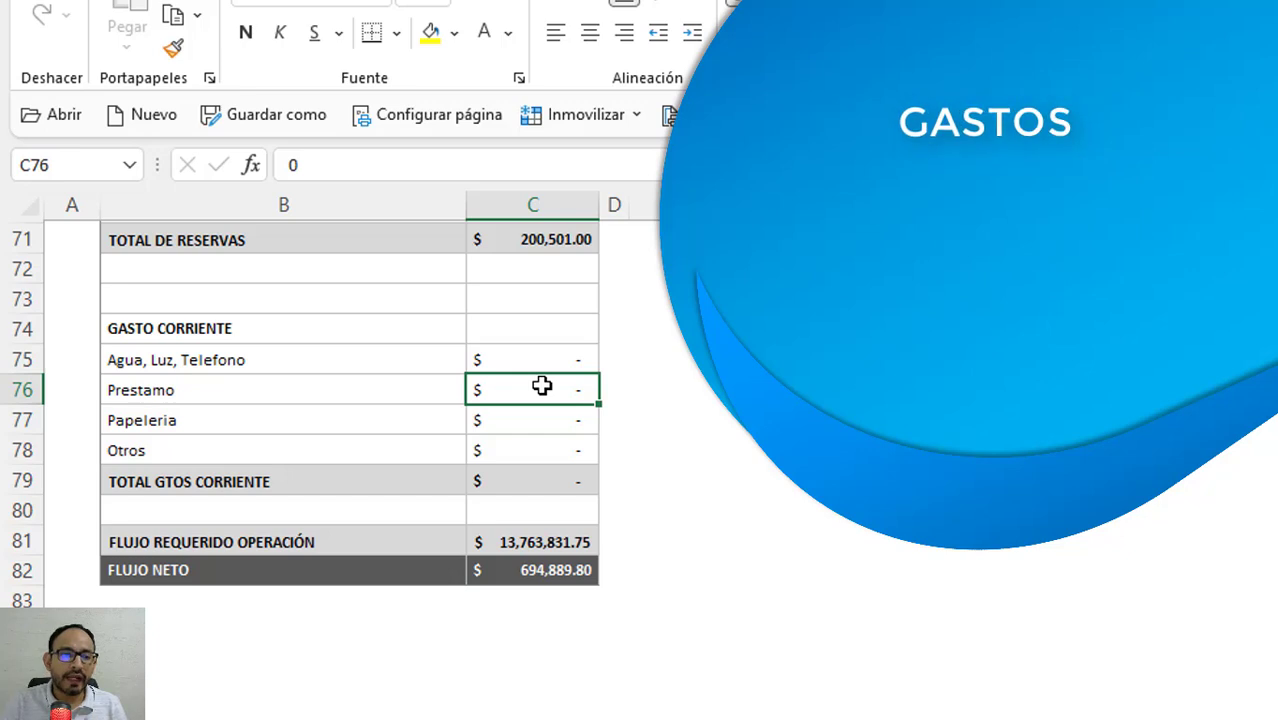
pyautogui.press('Up')
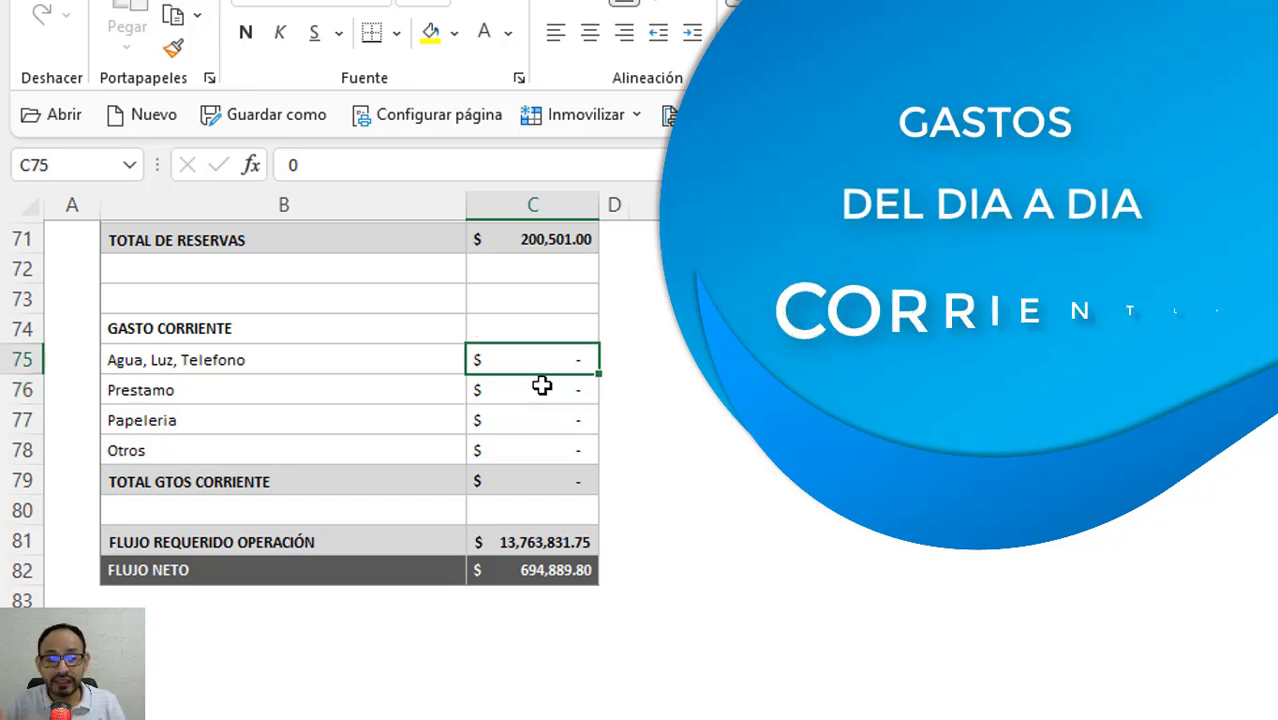
pyautogui.write('20')
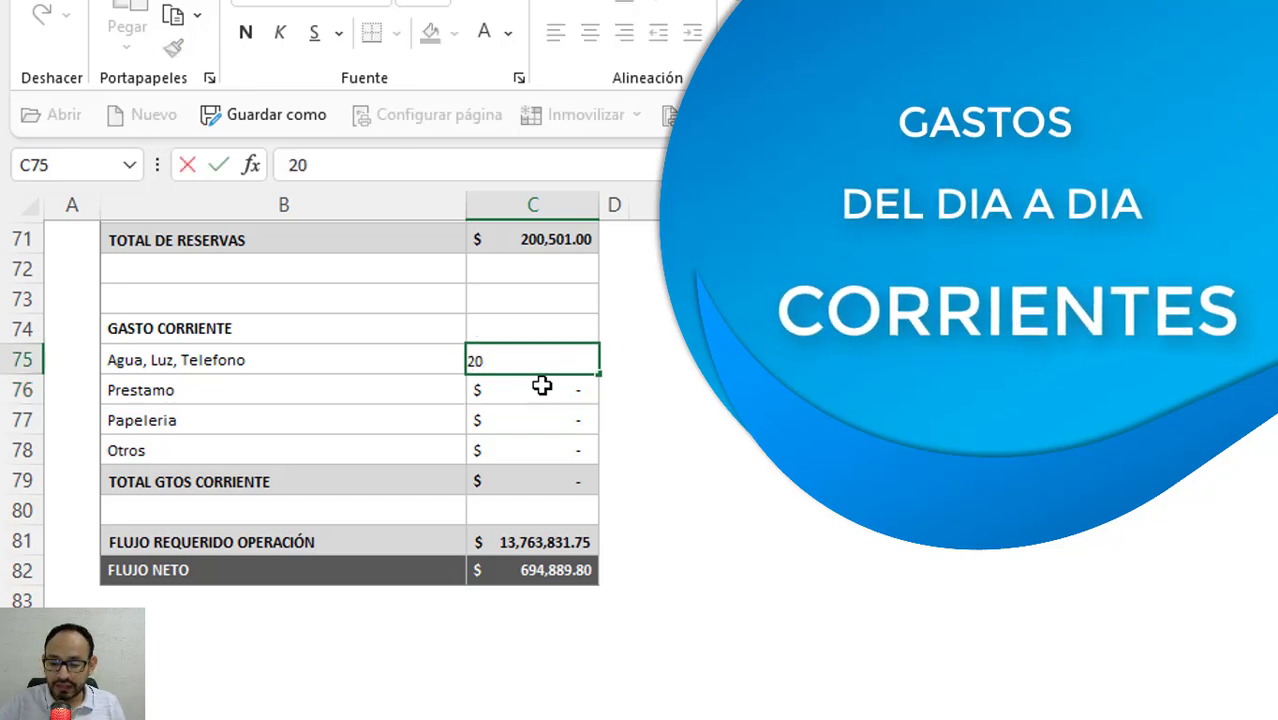
pyautogui.write('000')
pyautogui.hotkey('ctrl', 'Return')
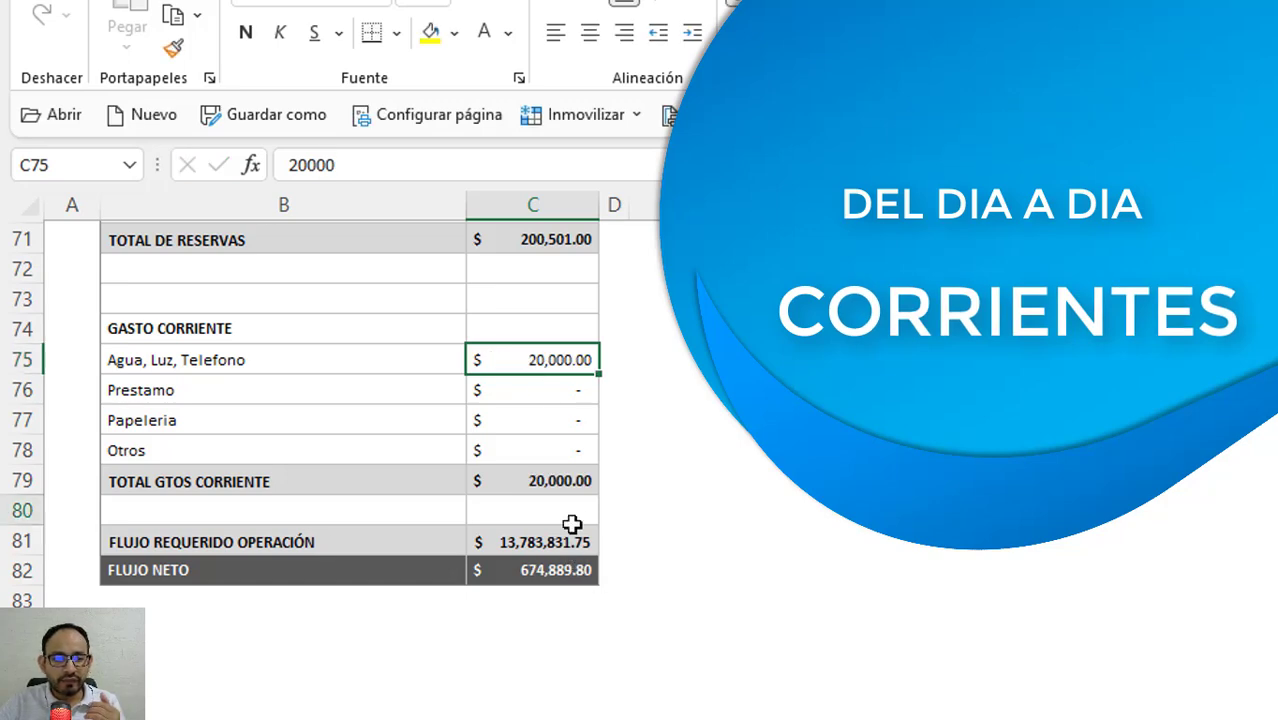
pyautogui.click(571, 515)
pyautogui.click(565, 541)
pyautogui.click(570, 568)
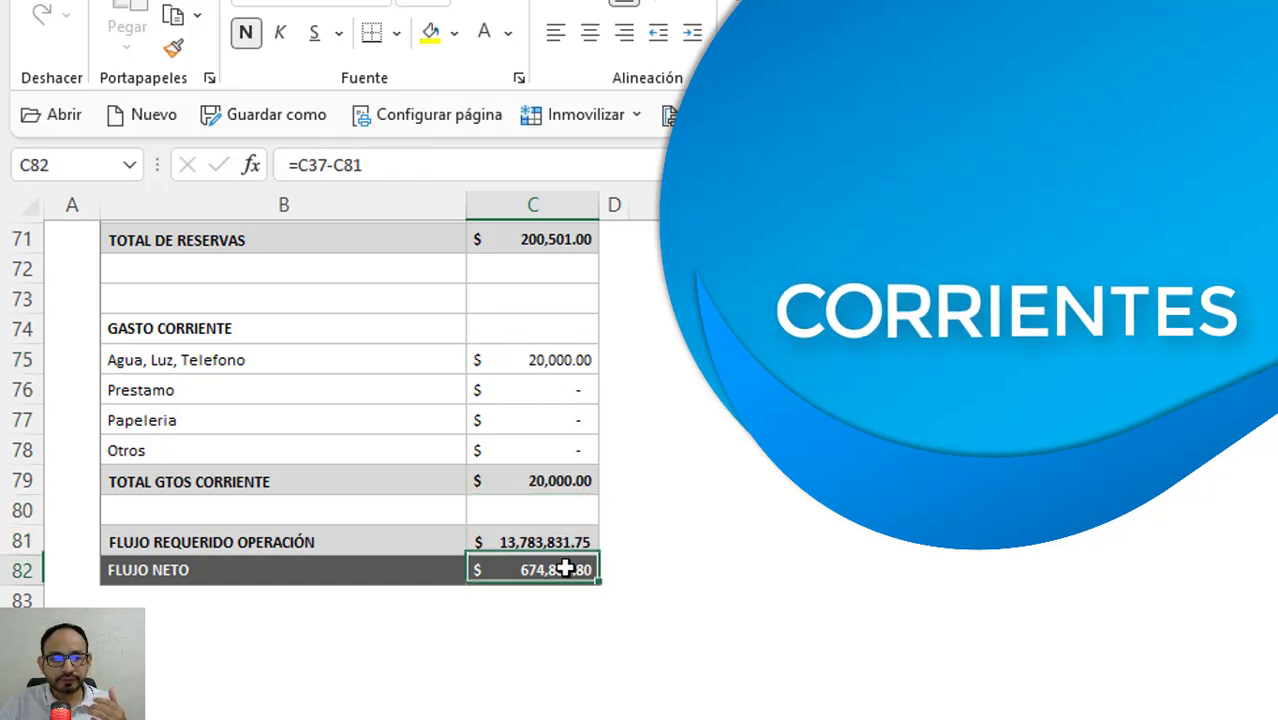
pyautogui.scroll(1, 693, 372)
pyautogui.press('F2')
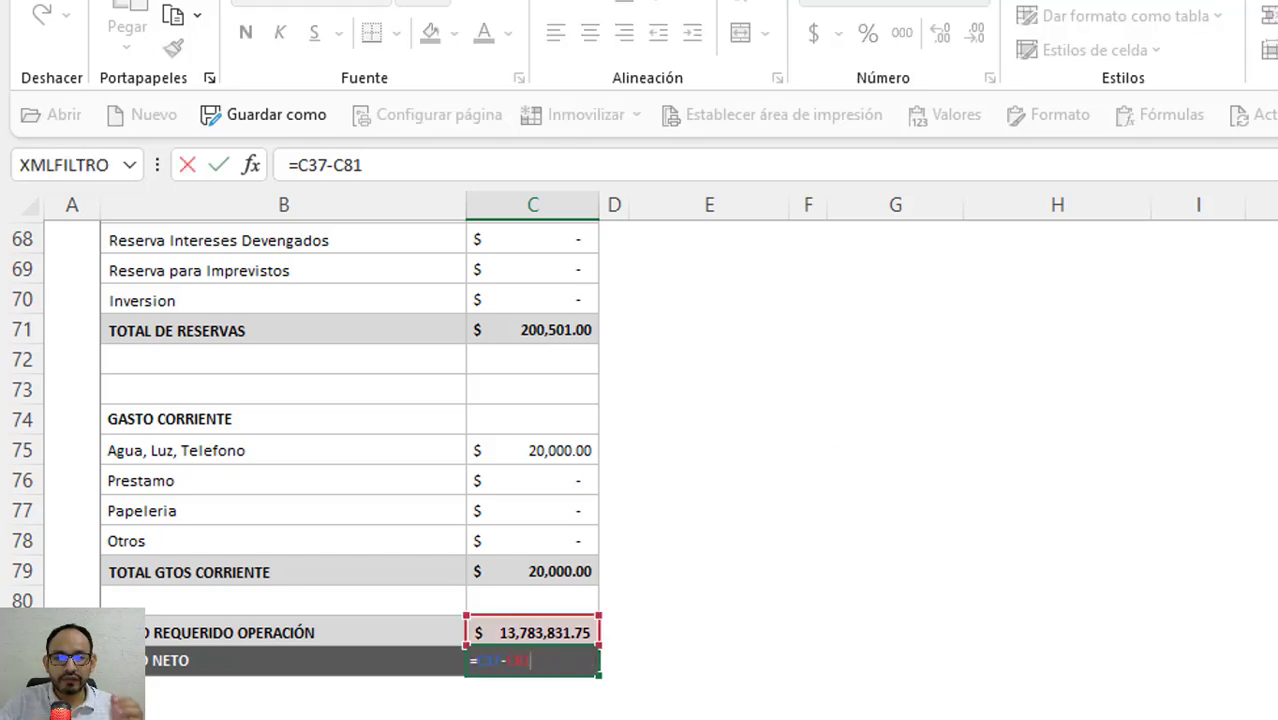
pyautogui.scroll(9, 300, 470)
pyautogui.scroll(4, 300, 470)
pyautogui.scroll(1, 300, 470)
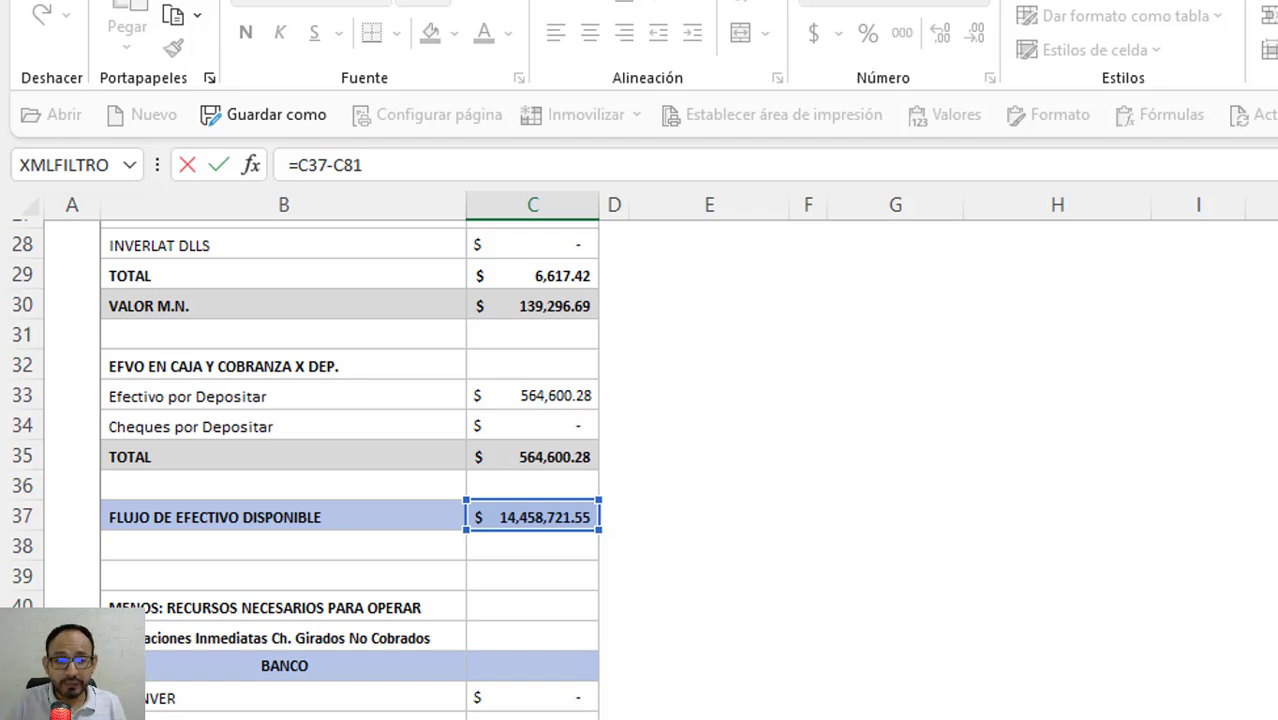
pyautogui.scroll(-1, 540, 680)
pyautogui.scroll(-11, 540, 680)
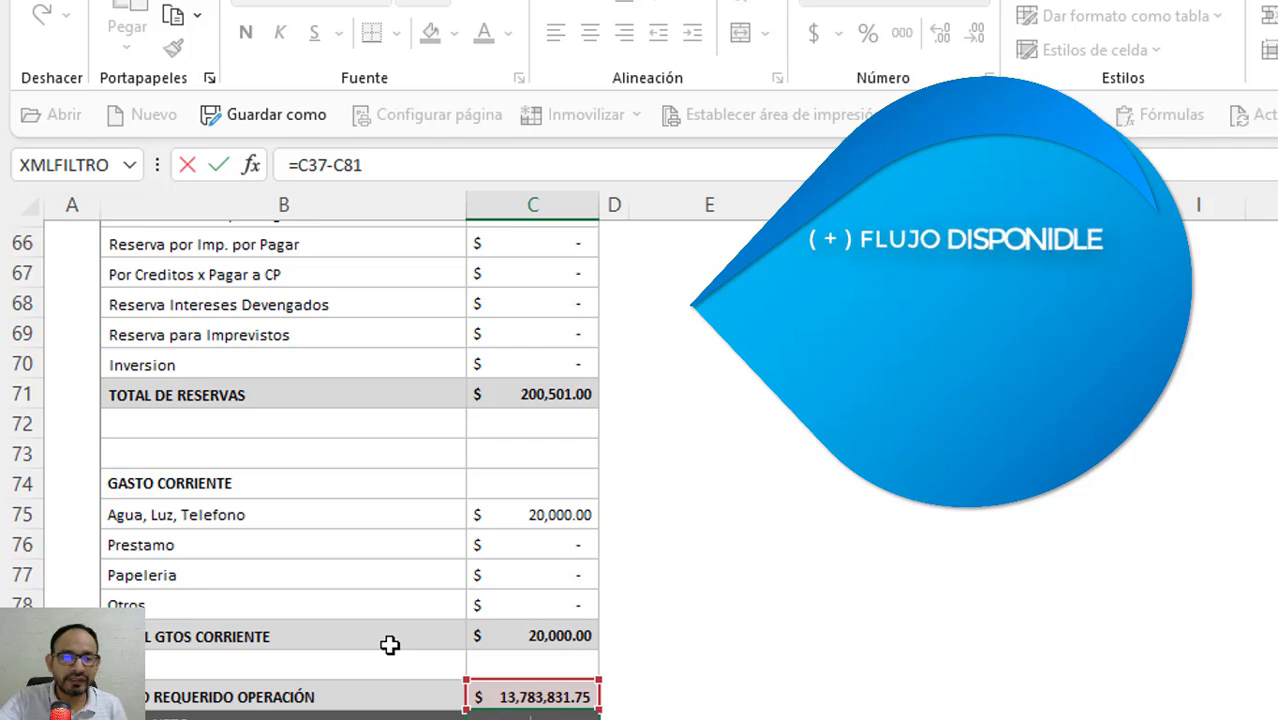
pyautogui.press('Return')
pyautogui.press('Up')
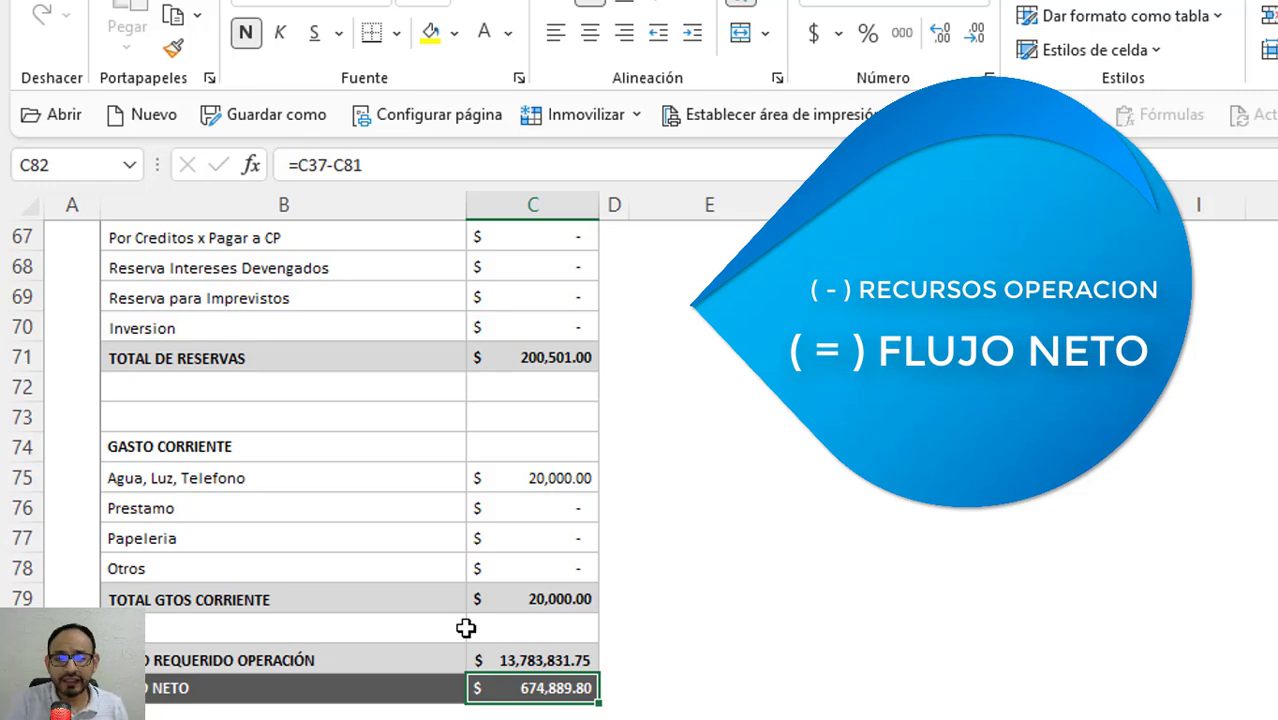
pyautogui.scroll(-2, 466, 627)
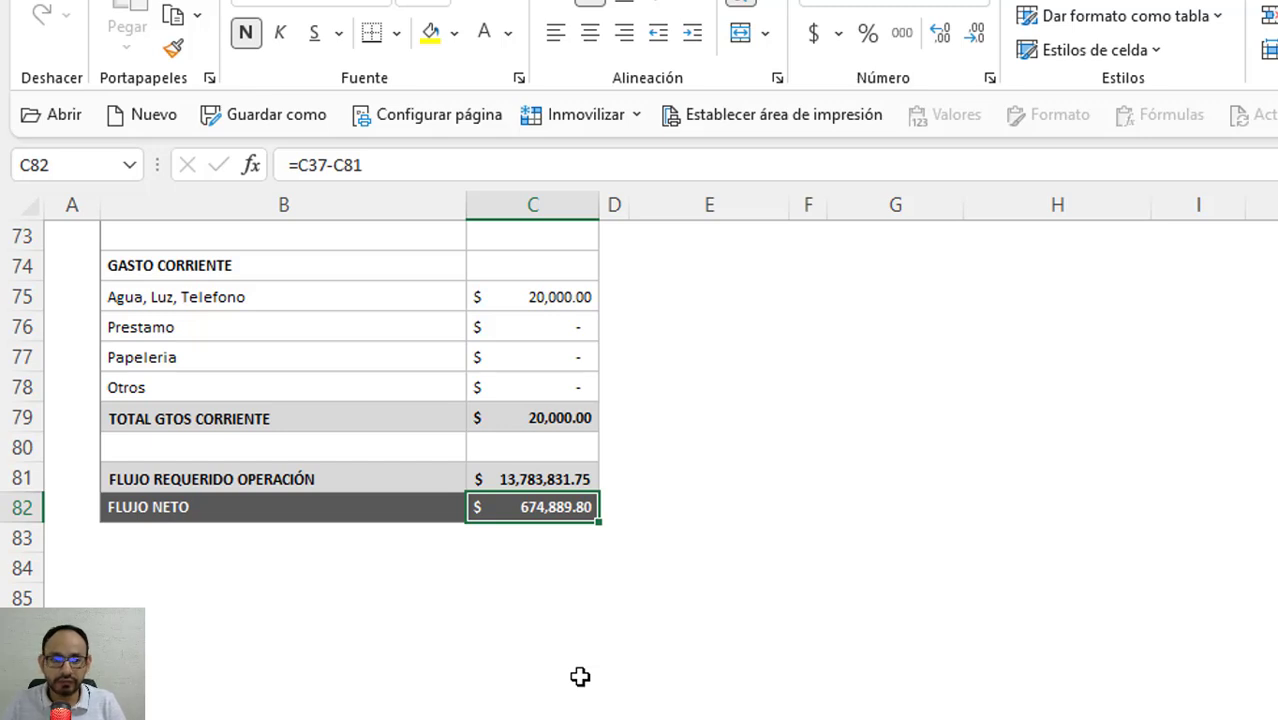
# - Return to the top of the sheet and inspect the report date cell
pyautogui.scroll(1, 580, 677)
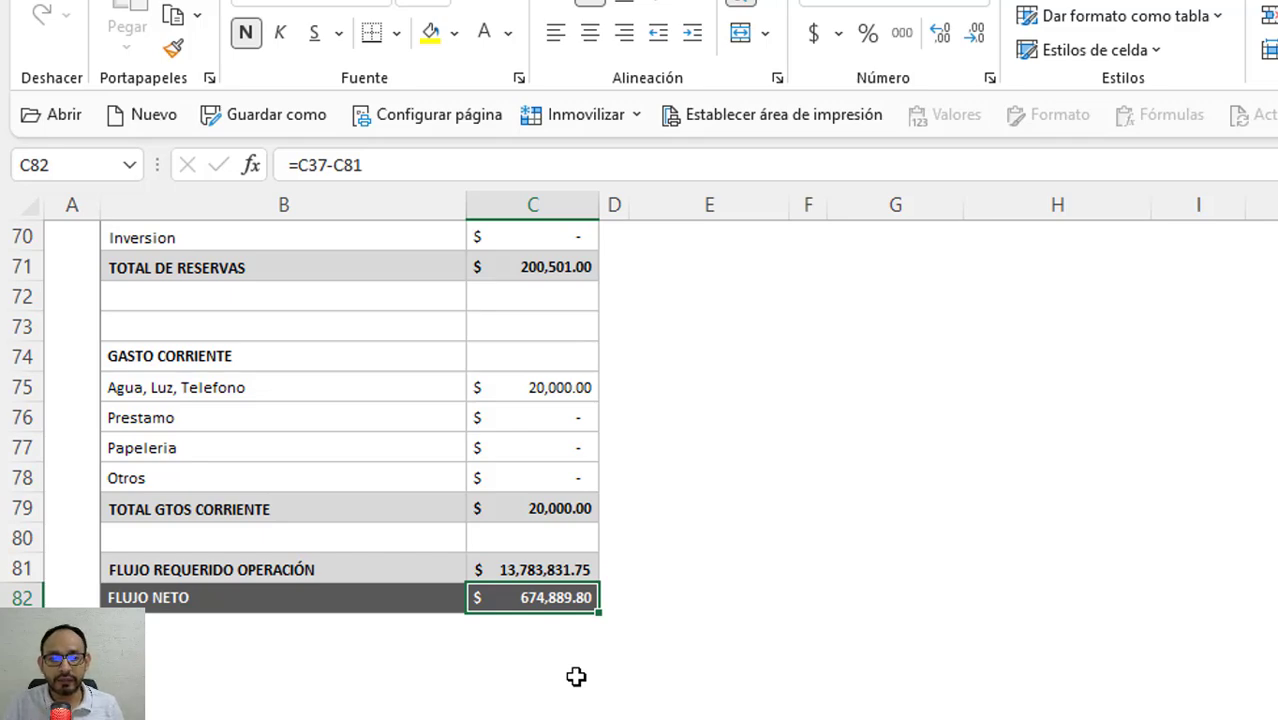
pyautogui.scroll(4, 576, 677)
pyautogui.scroll(2, 576, 640)
pyautogui.scroll(12, 576, 616)
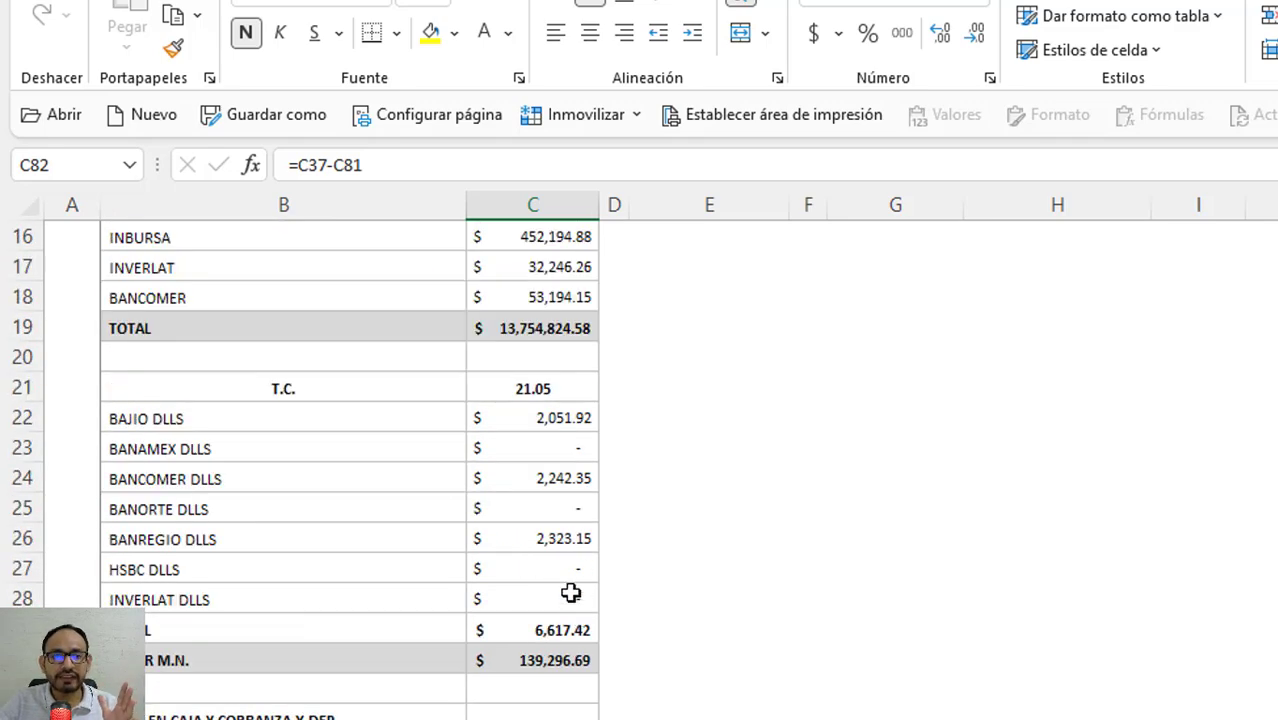
pyautogui.scroll(3, 570, 593)
pyautogui.scroll(2, 570, 590)
pyautogui.click(650, 472)
pyautogui.click(742, 445)
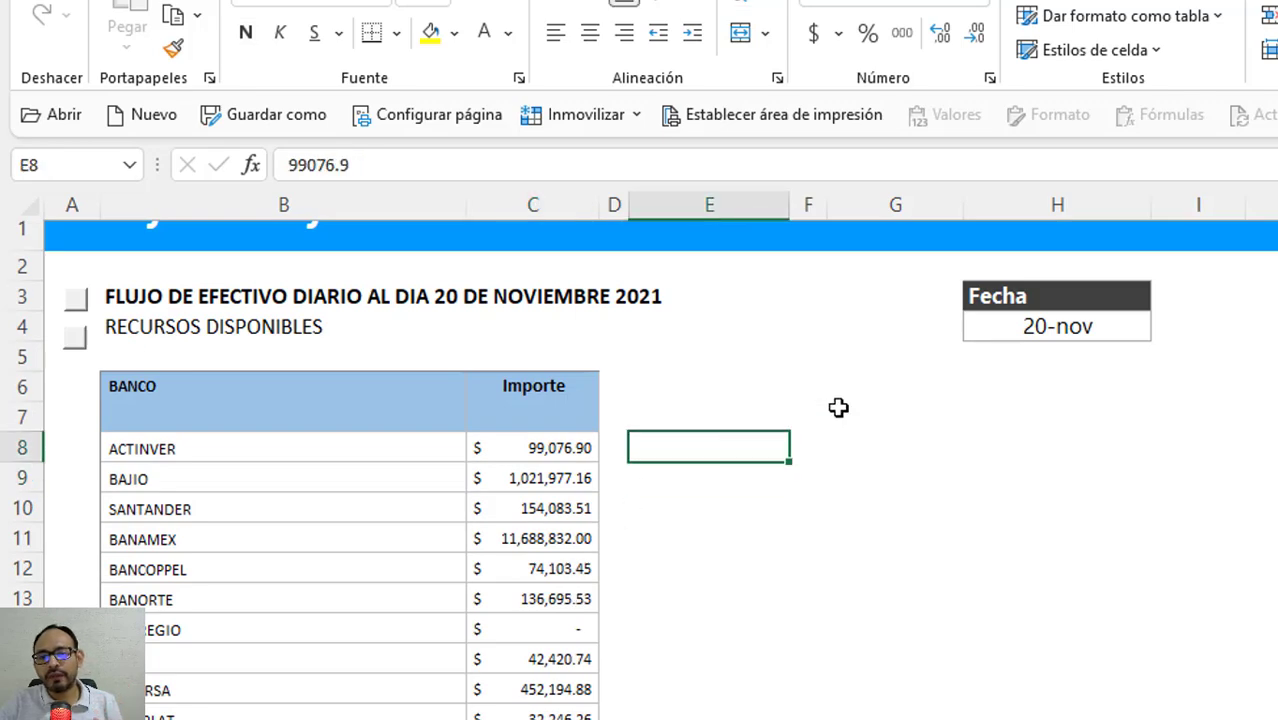
pyautogui.click(985, 336)
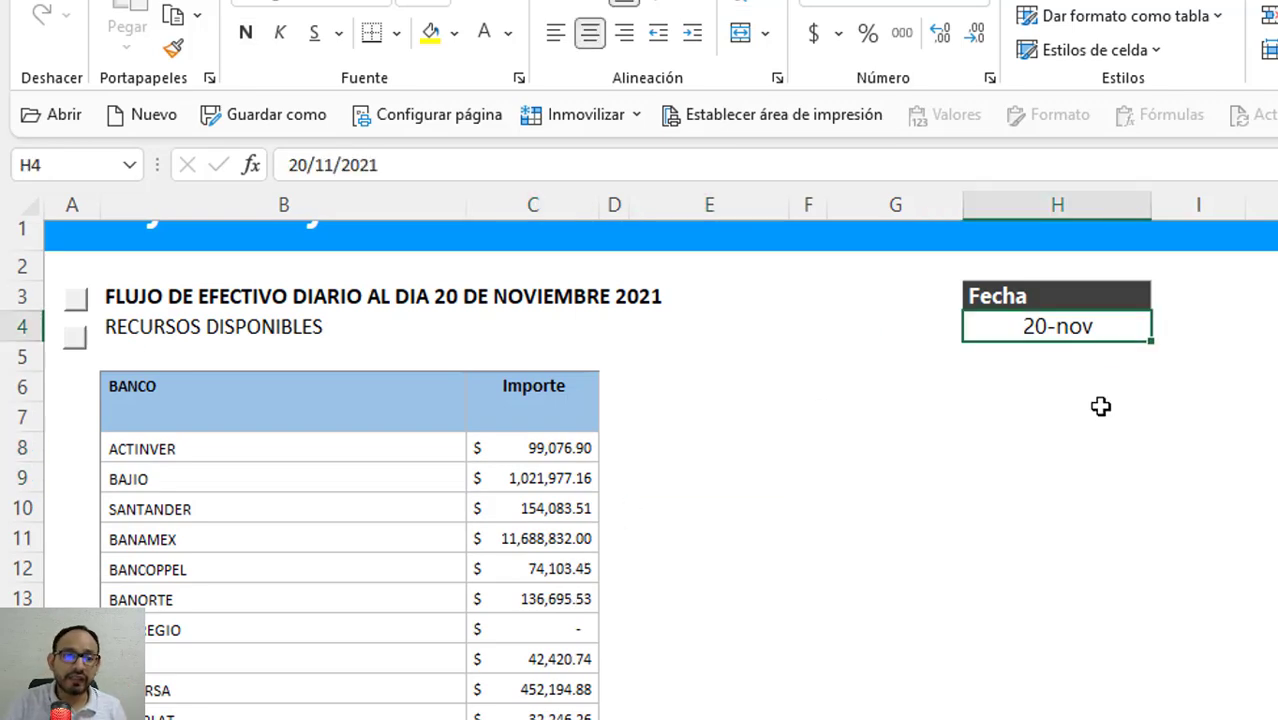
pyautogui.click(710, 601)
pyautogui.press('Up')
pyautogui.press('Up')
pyautogui.press('Up')
pyautogui.press('Left')
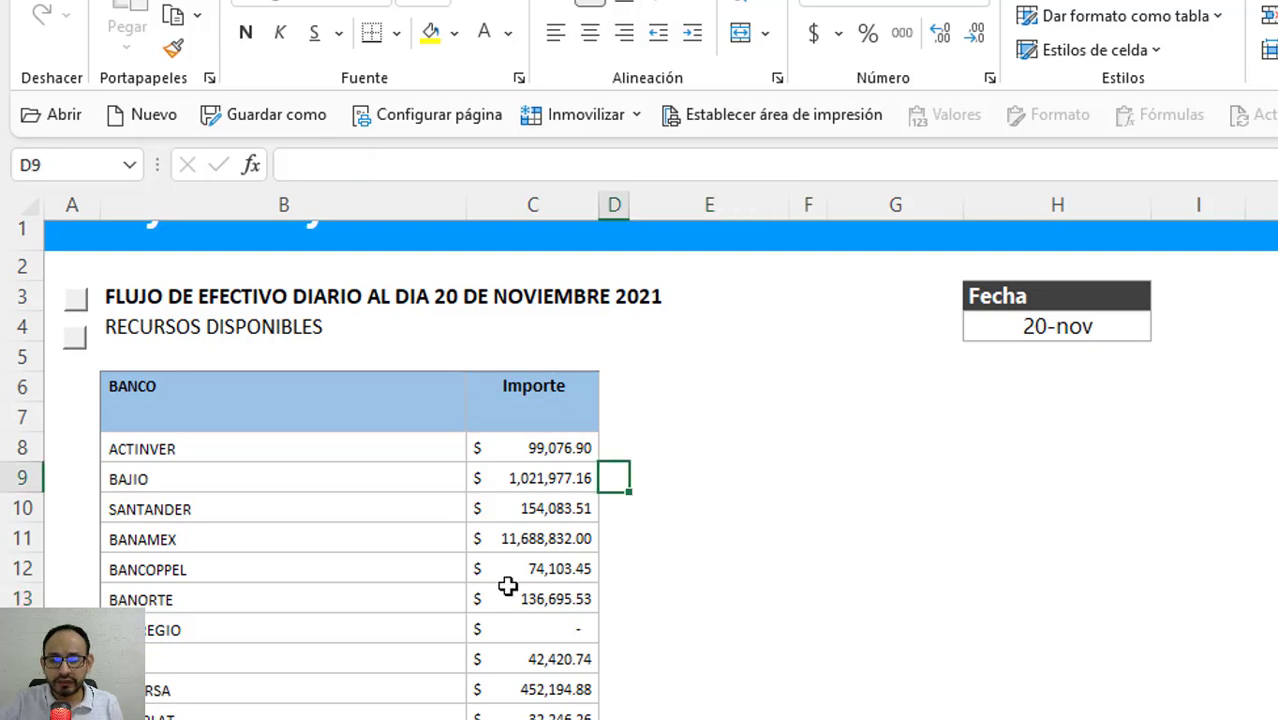
# - Inspect the SANTANDER, ACTINVER 99,076.90, BANAMEX and INVERLAT amounts in the Importe column
pyautogui.click(548, 508)
pyautogui.click(549, 455)
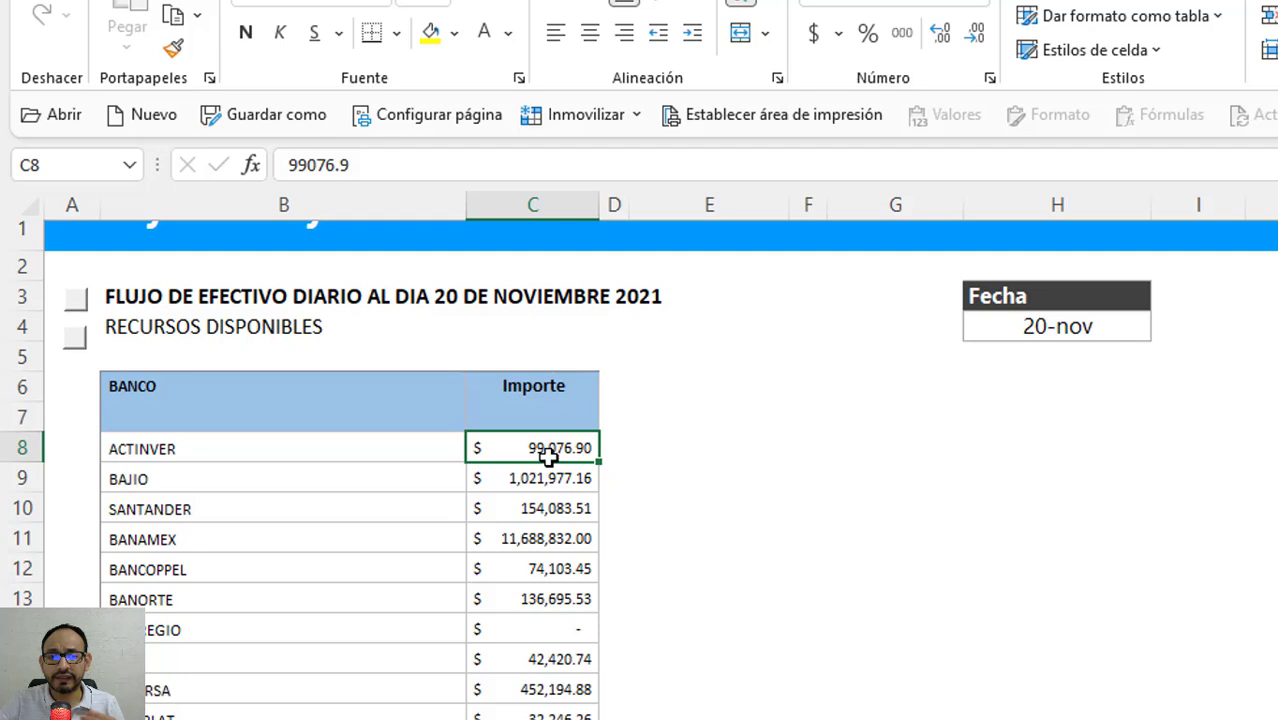
pyautogui.click(545, 536)
pyautogui.scroll(-2, 540, 536)
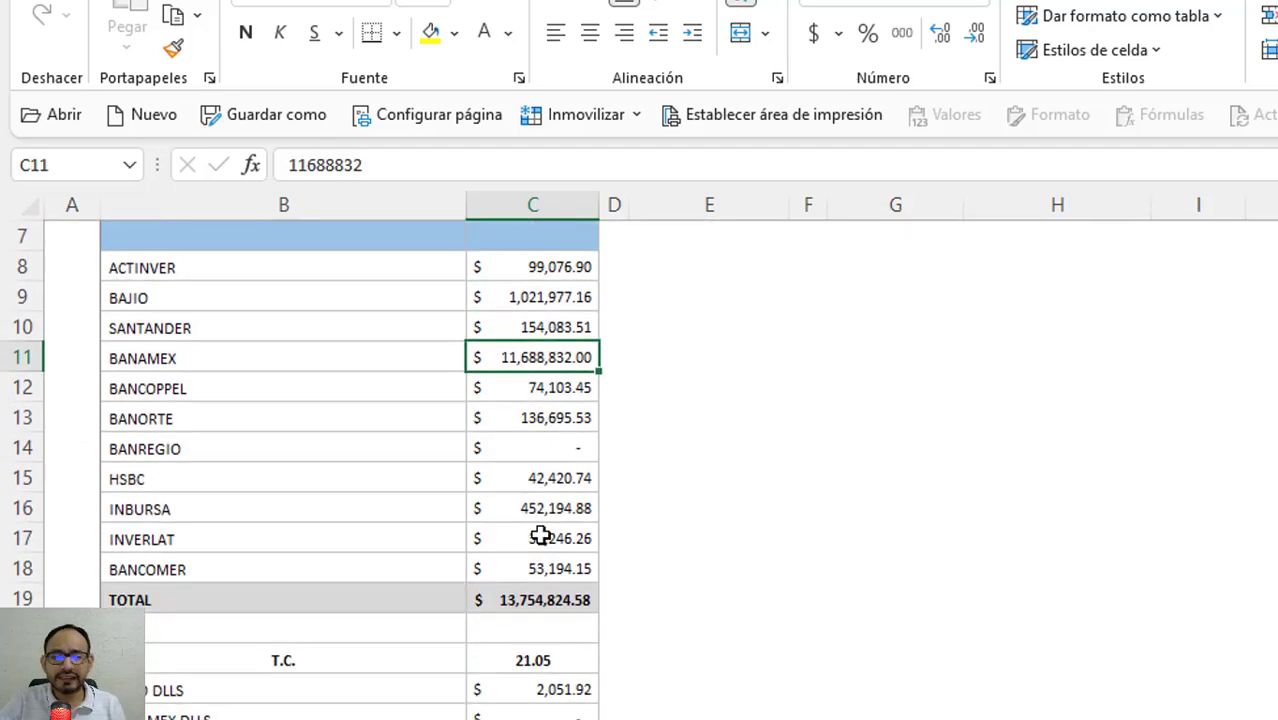
pyautogui.scroll(-1, 540, 536)
pyautogui.click(552, 446)
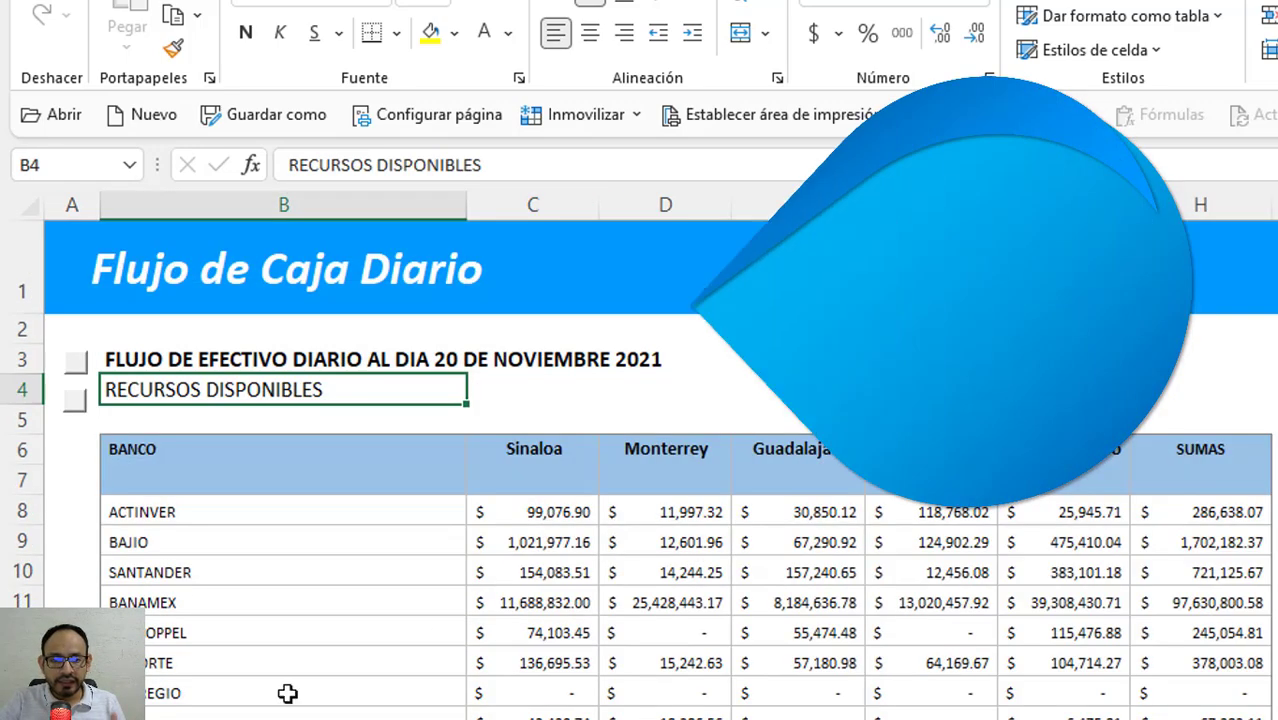
pyautogui.click(471, 545)
pyautogui.click(602, 480)
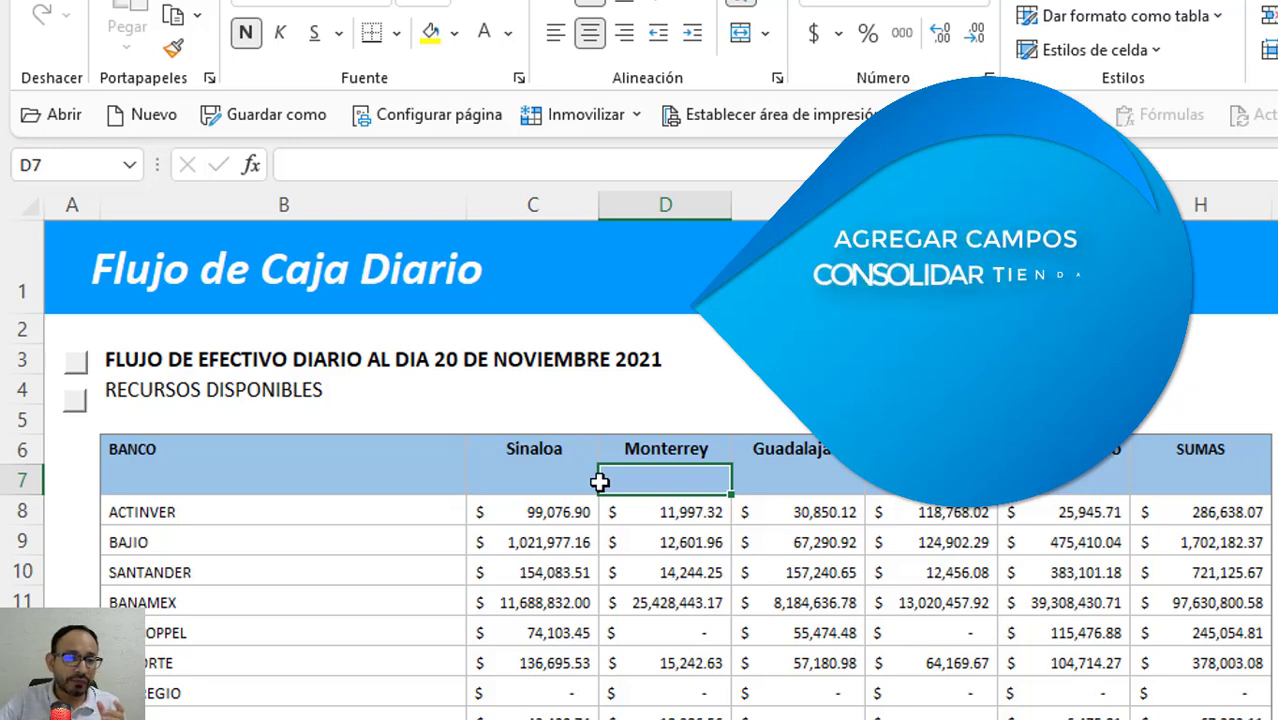
# - Select the Sinaloa, Monterrey, Guadalajara and Ciudad México branch columns
pyautogui.moveTo(533, 204); pyautogui.dragTo(1065, 204)
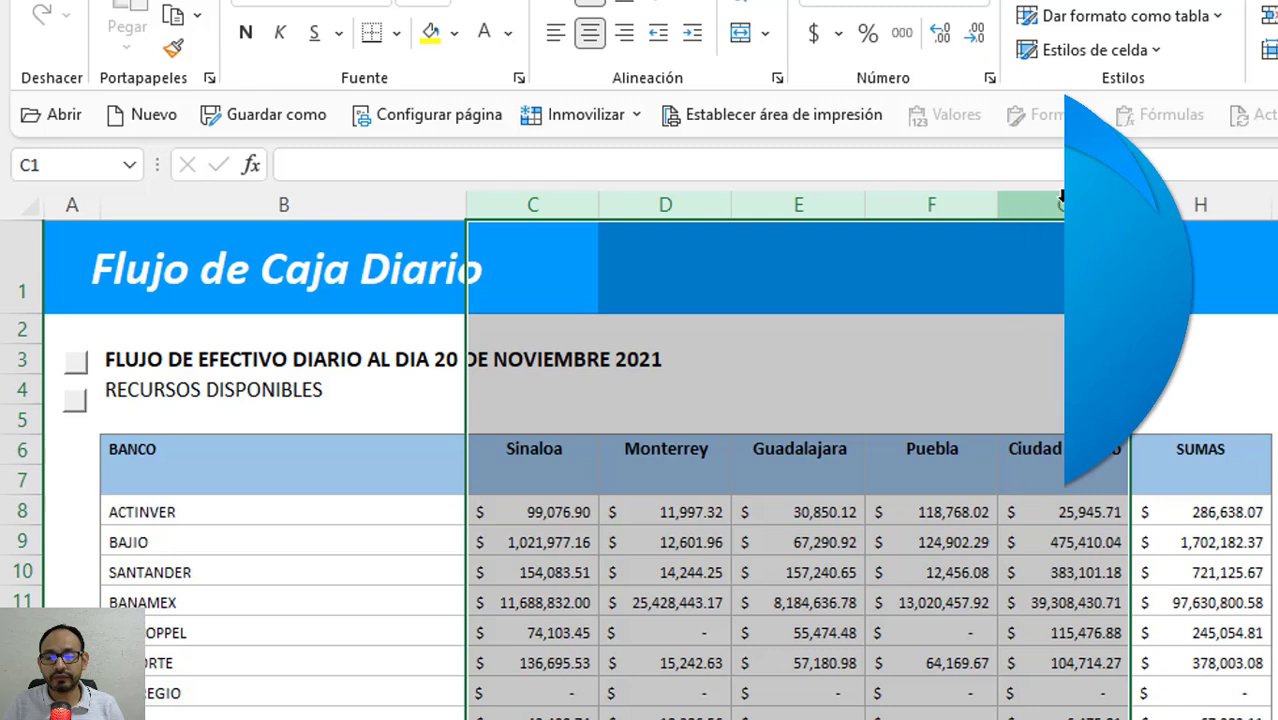
pyautogui.click(742, 565)
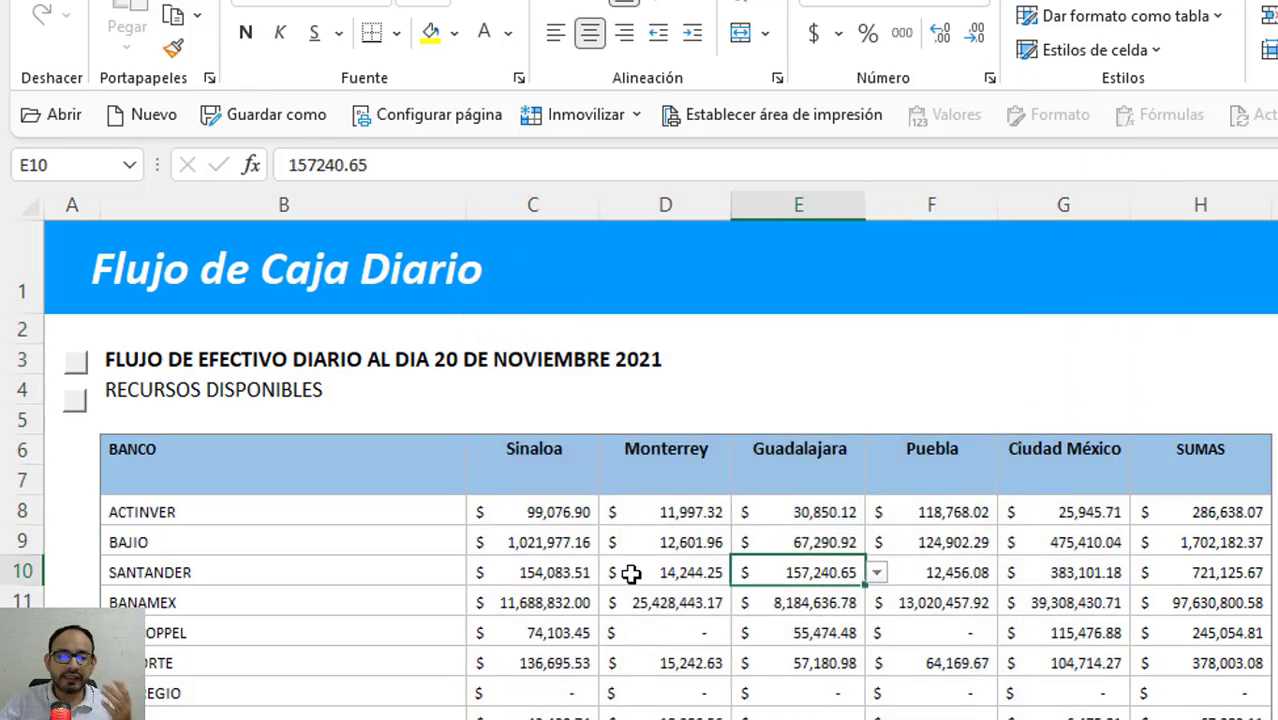
pyautogui.moveTo(530, 204); pyautogui.dragTo(680, 220)
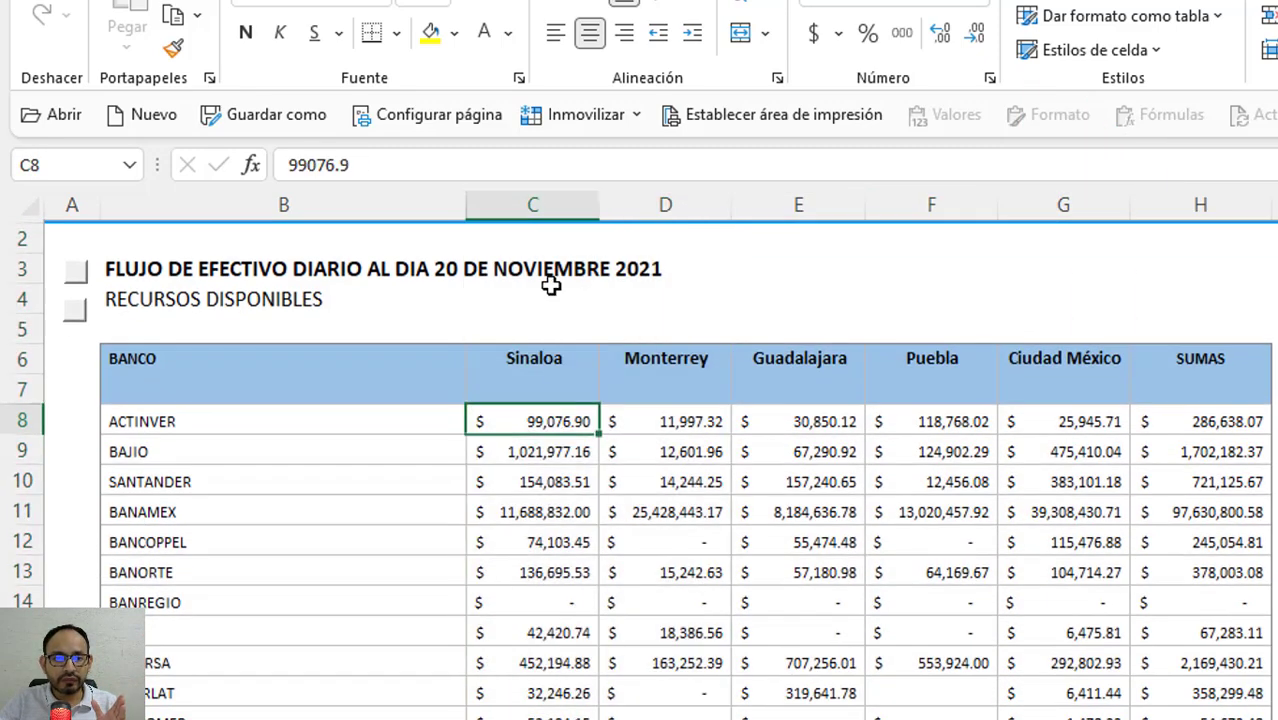
pyautogui.click(548, 207)
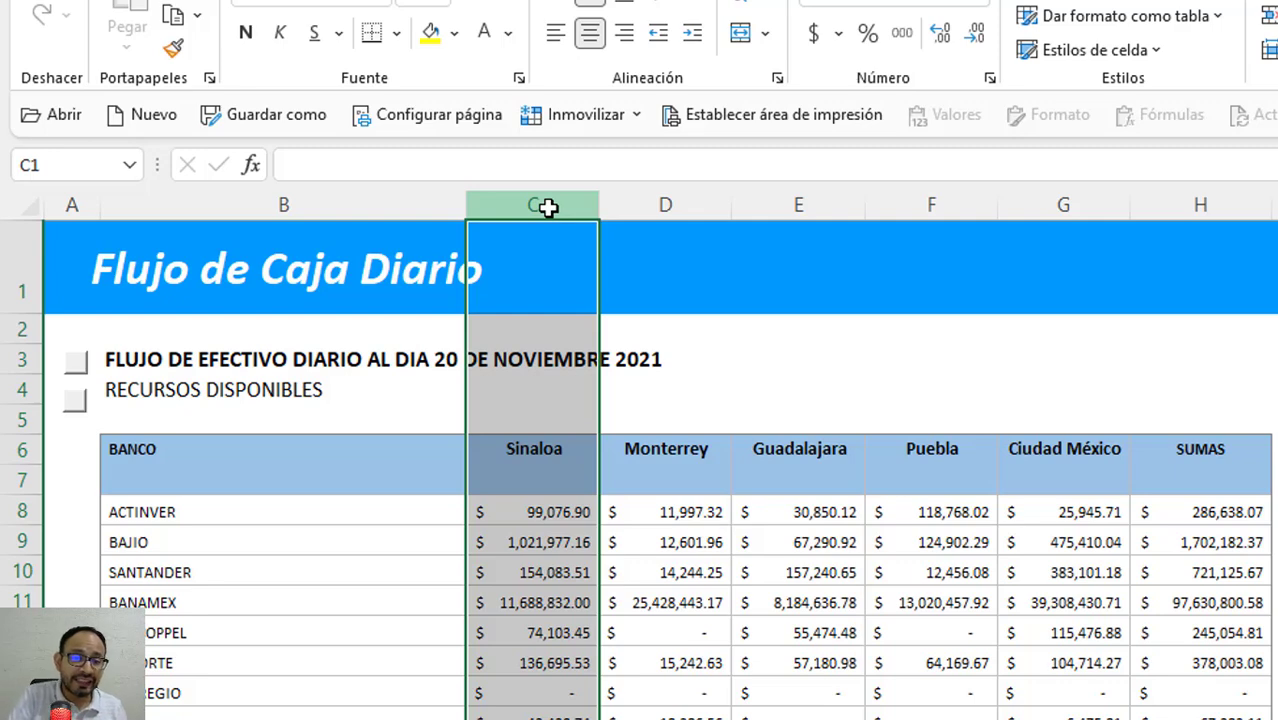
pyautogui.click(643, 195)
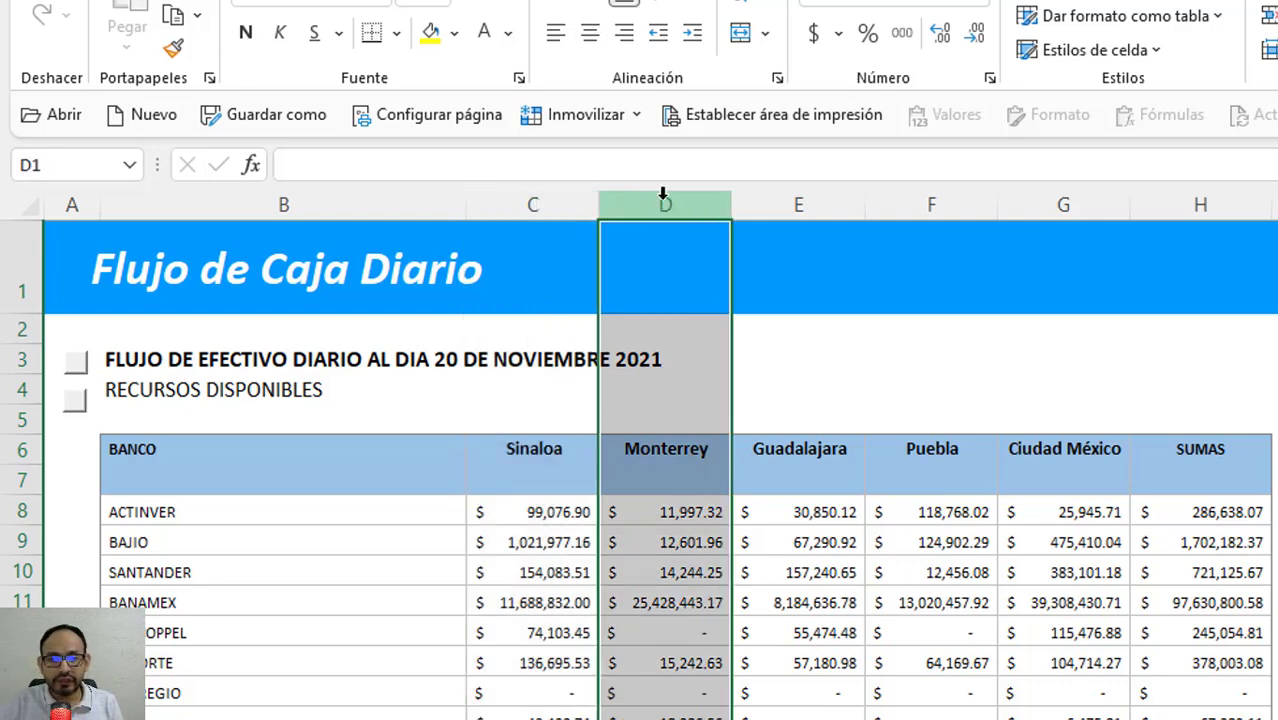
pyautogui.click(777, 195)
pyautogui.click(1063, 479)
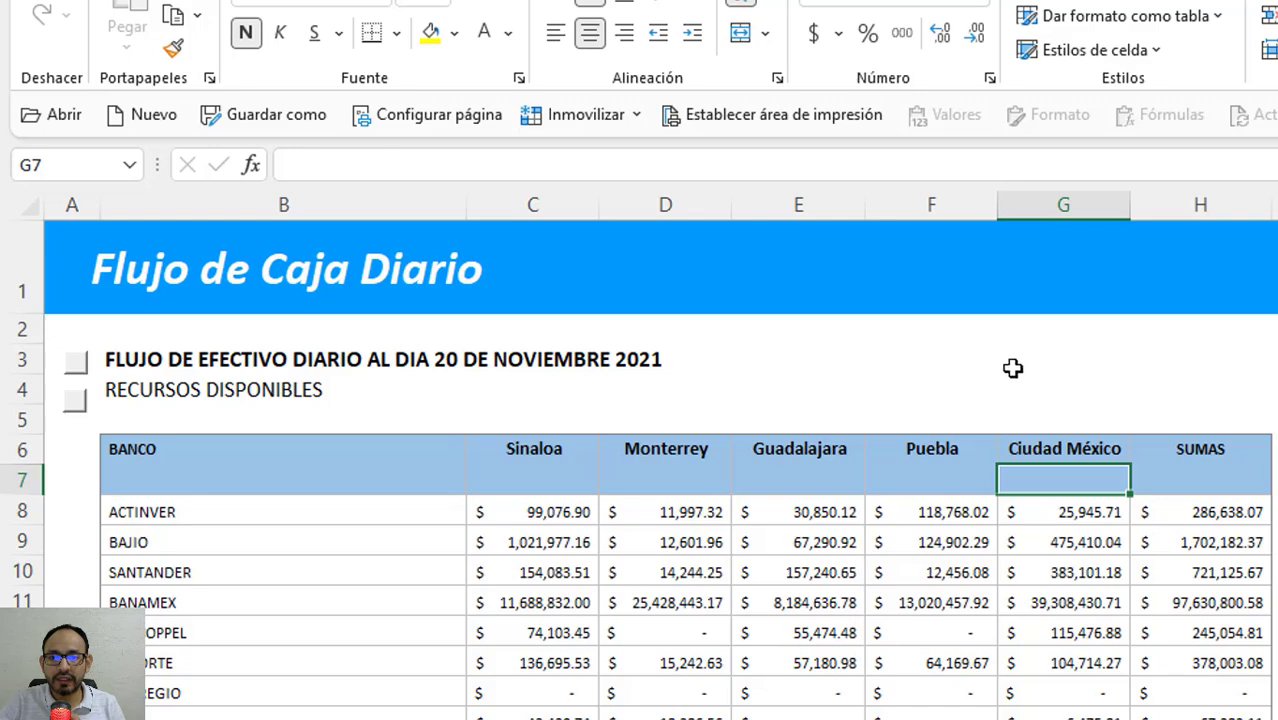
# - Check the row 82 net flow formulas (=C37-C81), including the H82 total
pyautogui.scroll(-1, 1030, 375)
pyautogui.moveTo(1190, 360); pyautogui.dragTo(1190, 627)
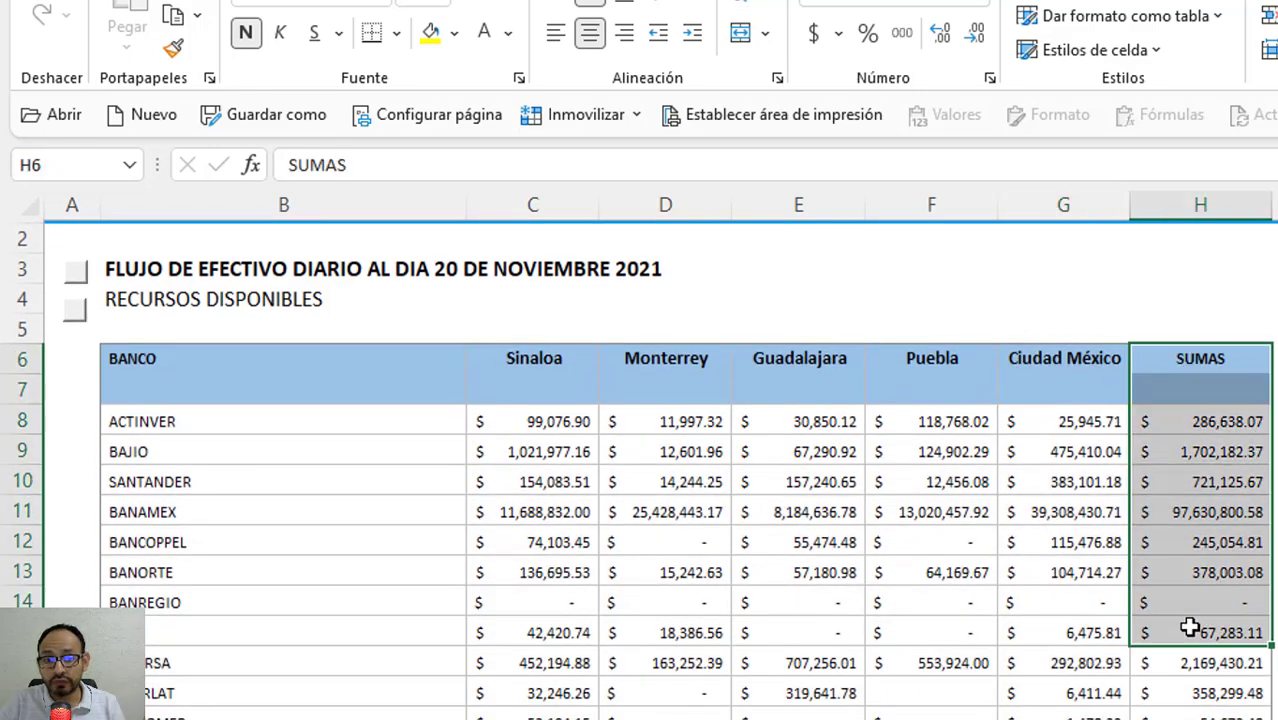
pyautogui.scroll(-4, 1185, 625)
pyautogui.scroll(-2, 1101, 622)
pyautogui.scroll(-2, 750, 550)
pyautogui.scroll(-2, 751, 554)
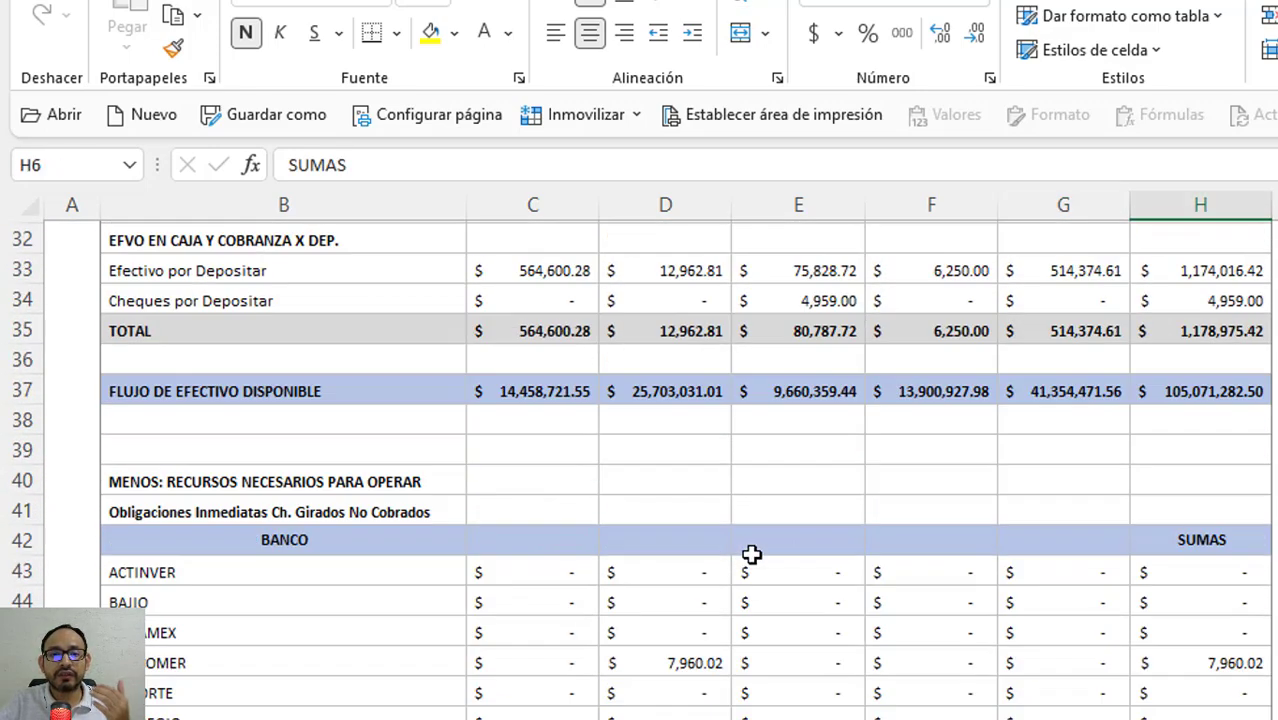
pyautogui.scroll(-4, 751, 554)
pyautogui.scroll(-2, 751, 554)
pyautogui.scroll(-3, 750, 554)
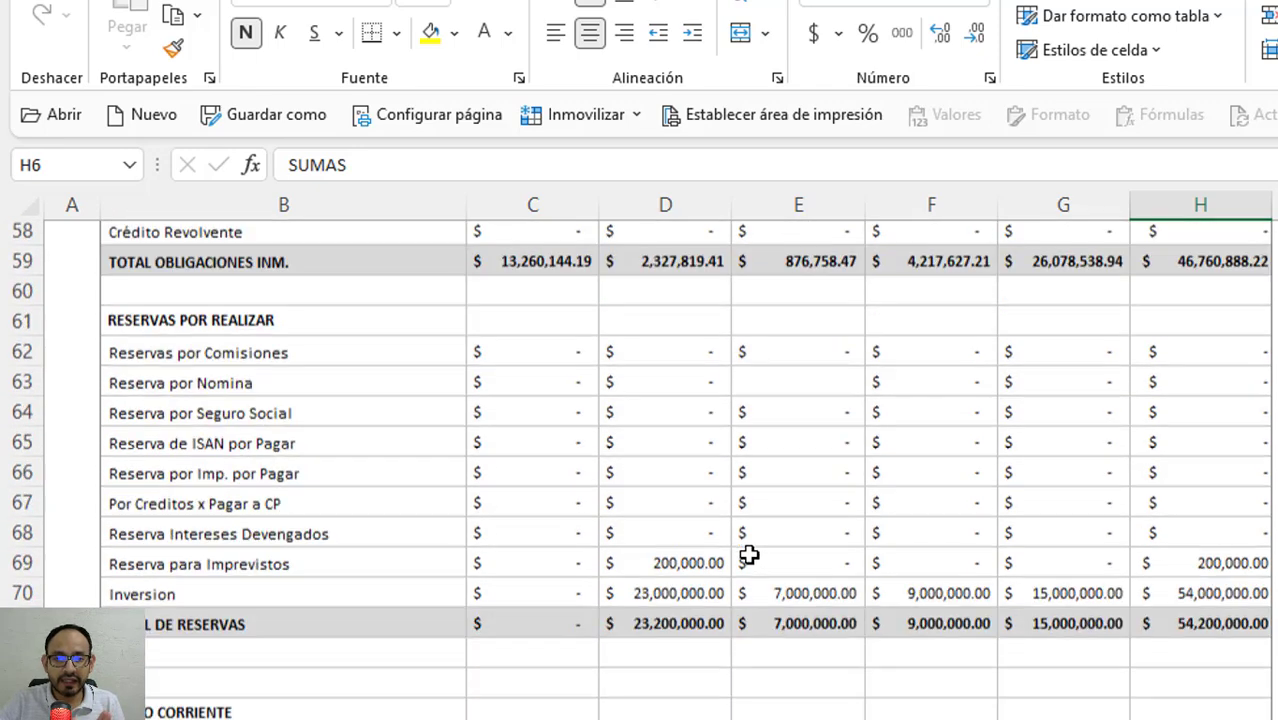
pyautogui.scroll(-3, 750, 554)
pyautogui.scroll(-1, 750, 554)
pyautogui.scroll(1, 424, 595)
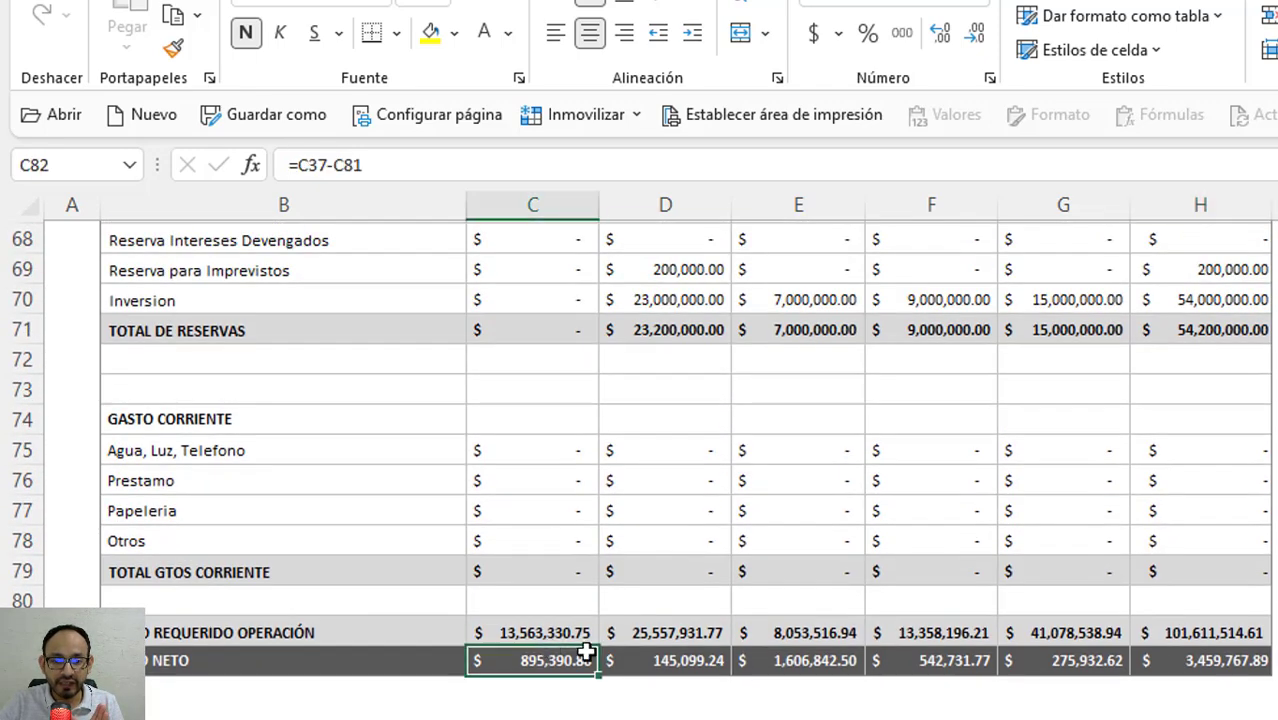
pyautogui.moveTo(570, 660); pyautogui.dragTo(1013, 658)
pyautogui.click(1215, 660)
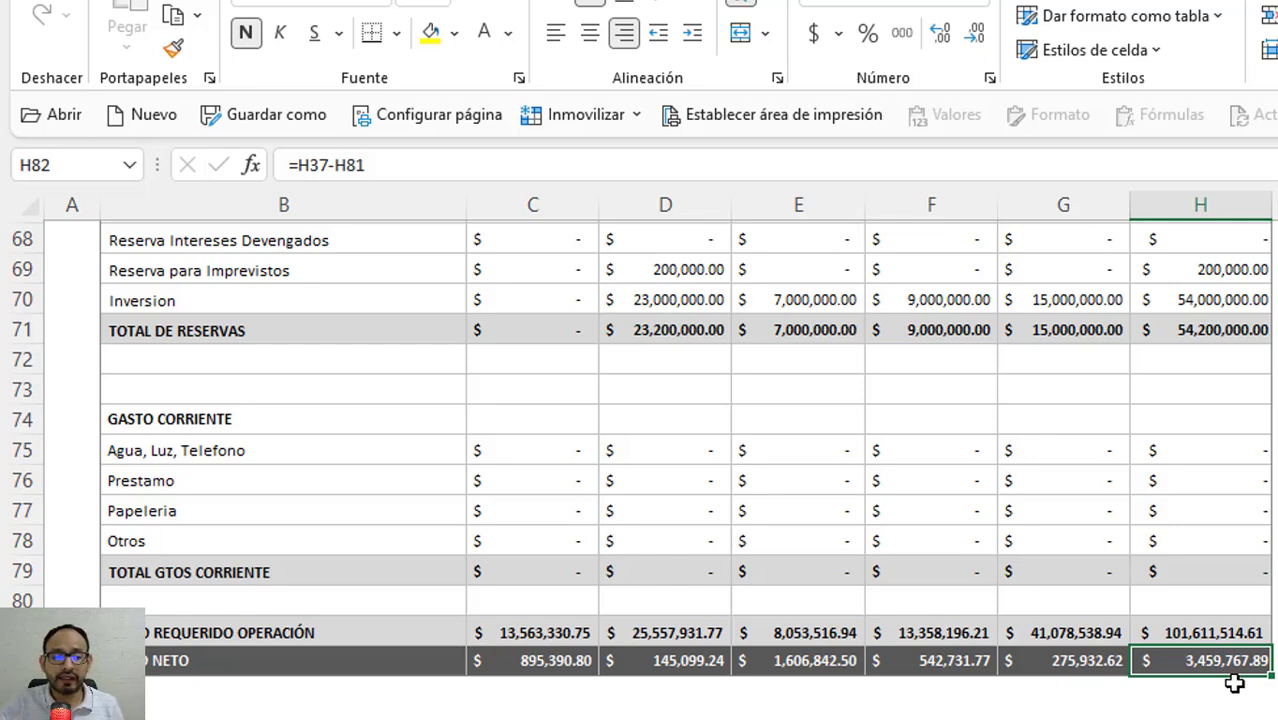
# - Return to the top of the single-Importe bank table
pyautogui.scroll(15, 518, 474)
pyautogui.click(536, 445)
pyautogui.scroll(4, 518, 474)
pyautogui.click(518, 474)
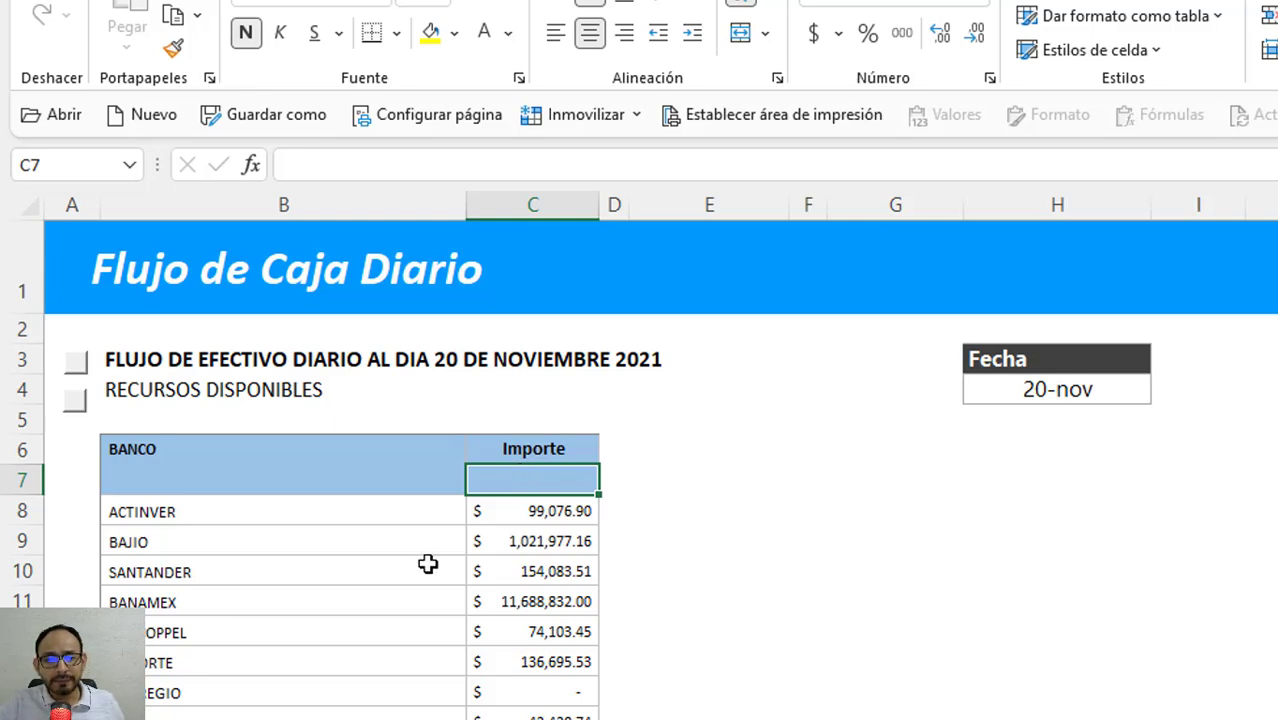
# - Select the branch and SUMAS columns down to row 61, checking Monterrey's ACTINVER figure
pyautogui.click(540, 570)
pyautogui.click(553, 628)
pyautogui.scroll(-1, 528, 482)
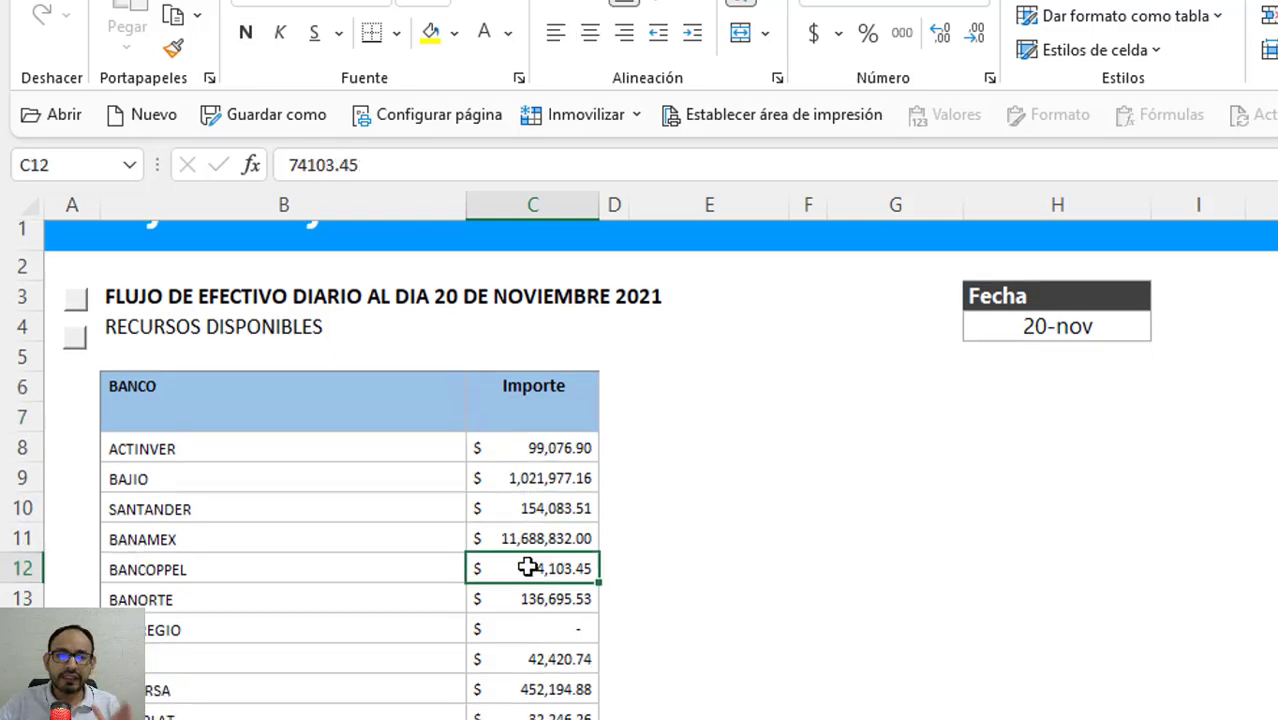
pyautogui.scroll(-1, 522, 391)
pyautogui.hotkey('ctrl', 'End')
pyautogui.scroll(2, 531, 417)
pyautogui.moveTo(551, 256); pyautogui.dragTo(988, 448)
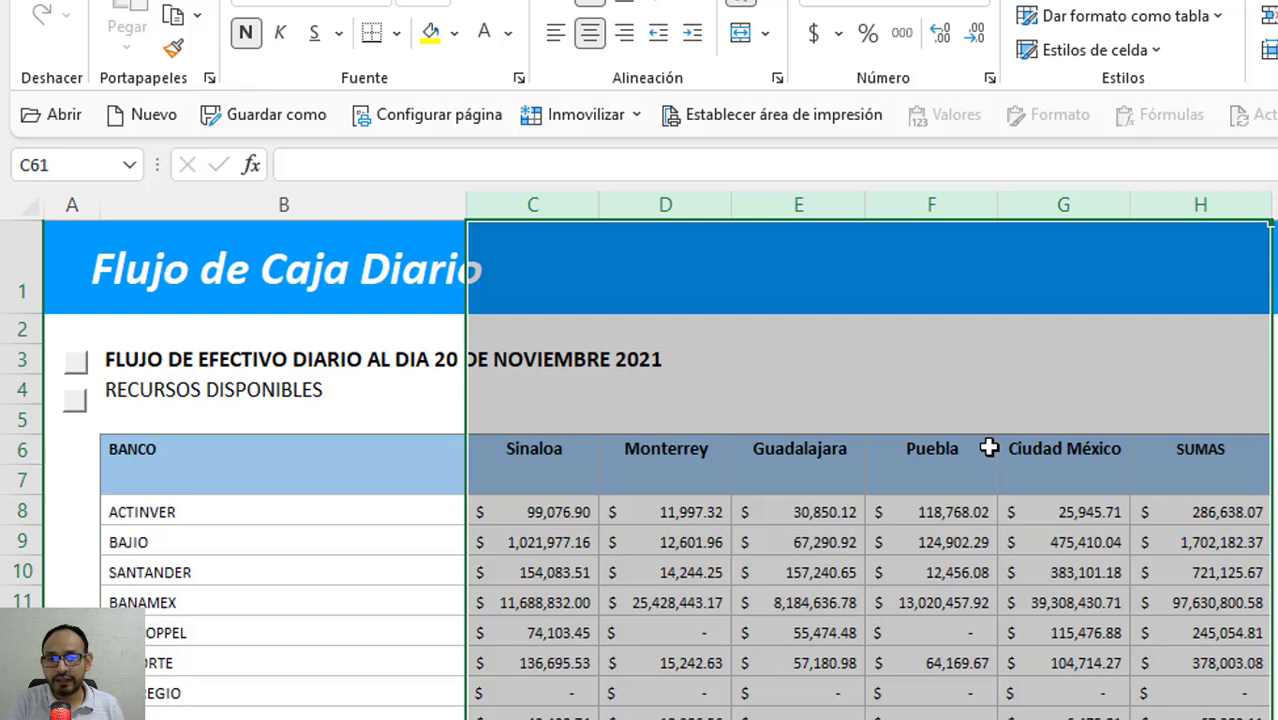
pyautogui.click(716, 512)
pyautogui.click(636, 455)
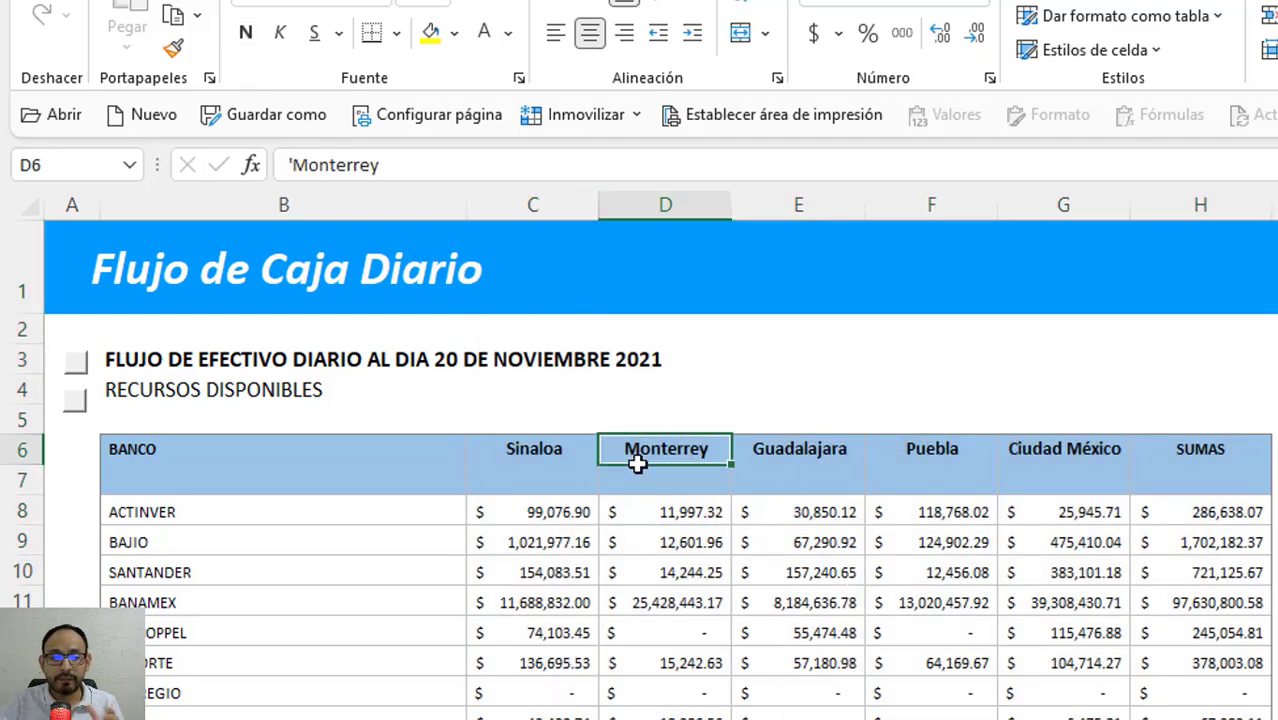
pyautogui.scroll(2, 412, 477)
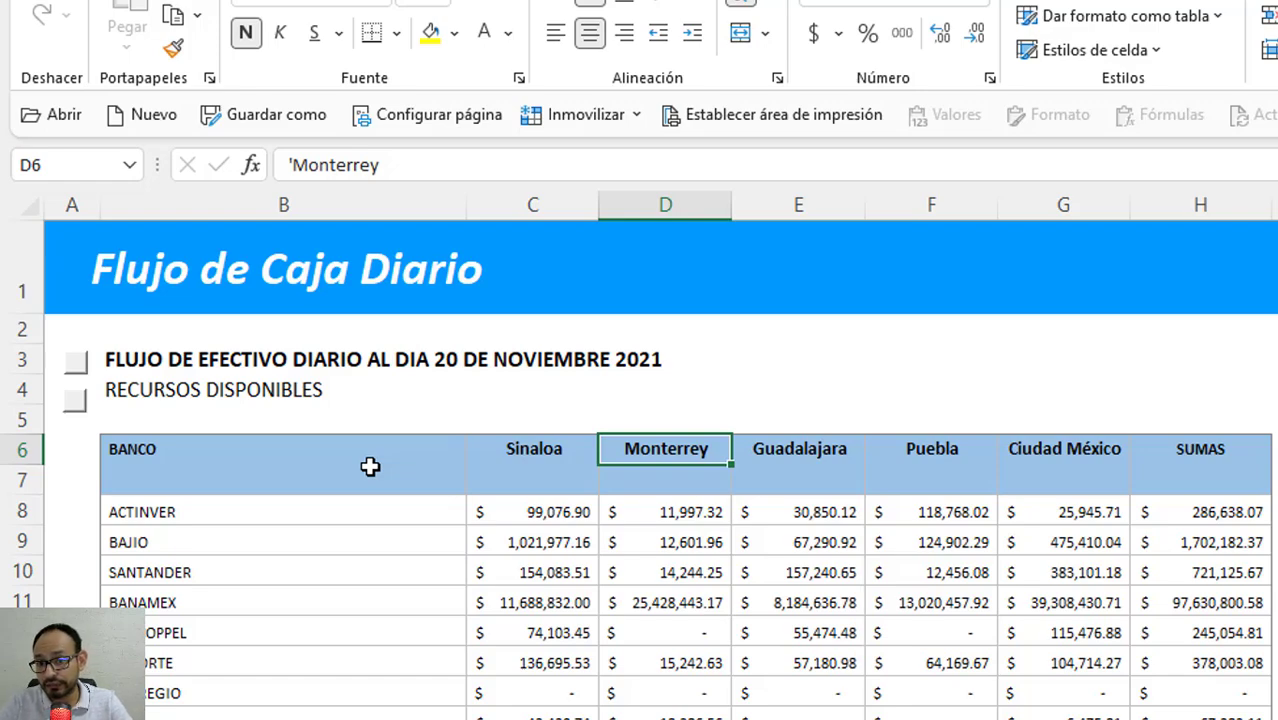
# - Look over the Concepto and Sucursal filter lists on the database sheet without changing them
pyautogui.scroll(3, 360, 310)
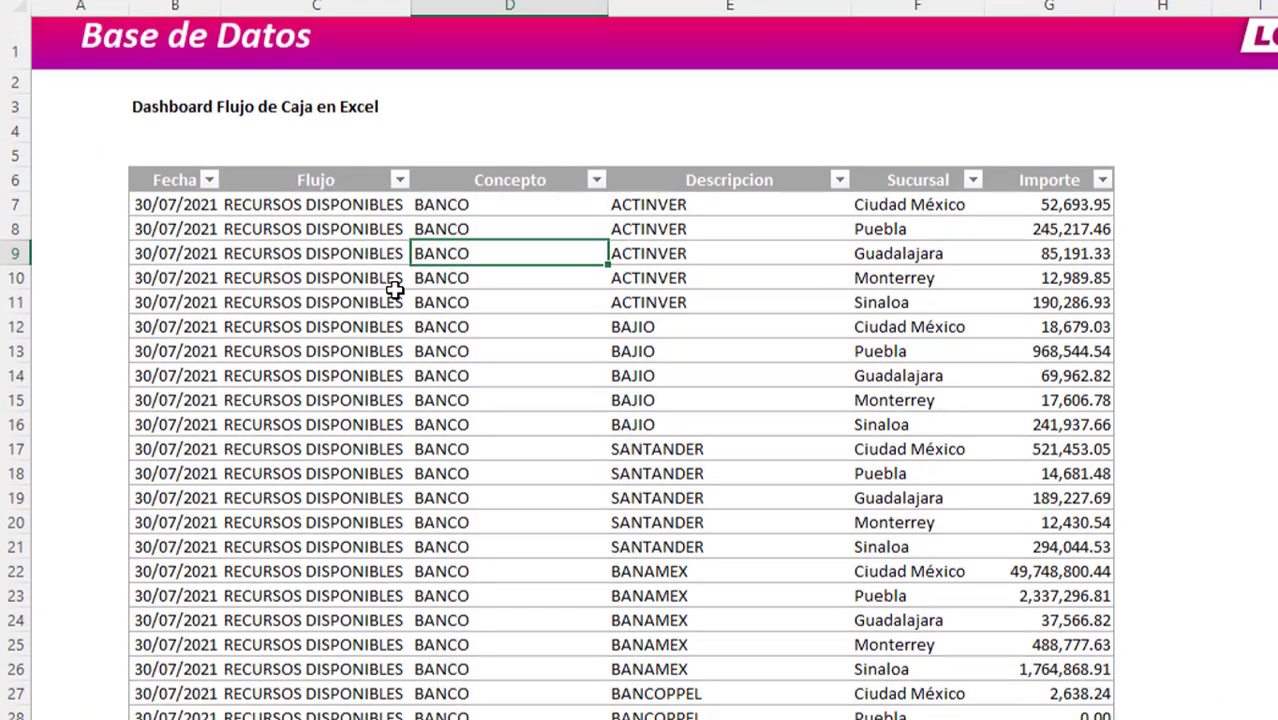
pyautogui.hotkey('alt', 'Down')
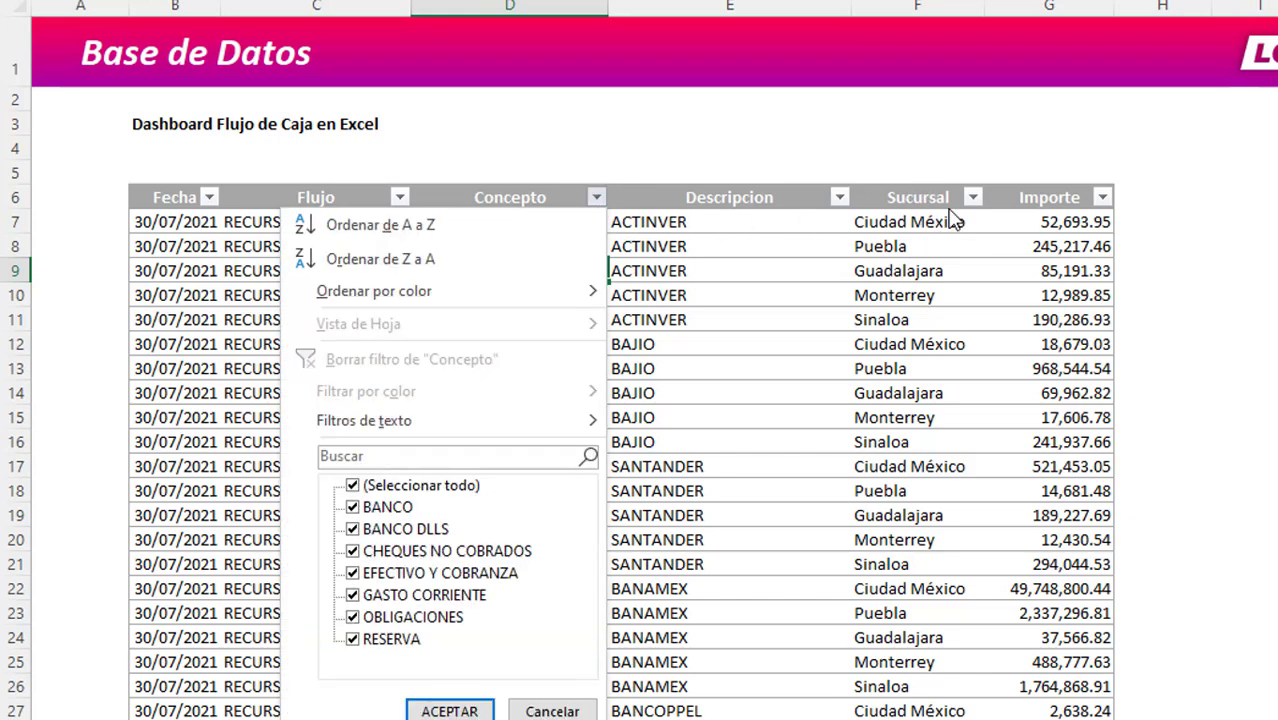
pyautogui.click(818, 290)
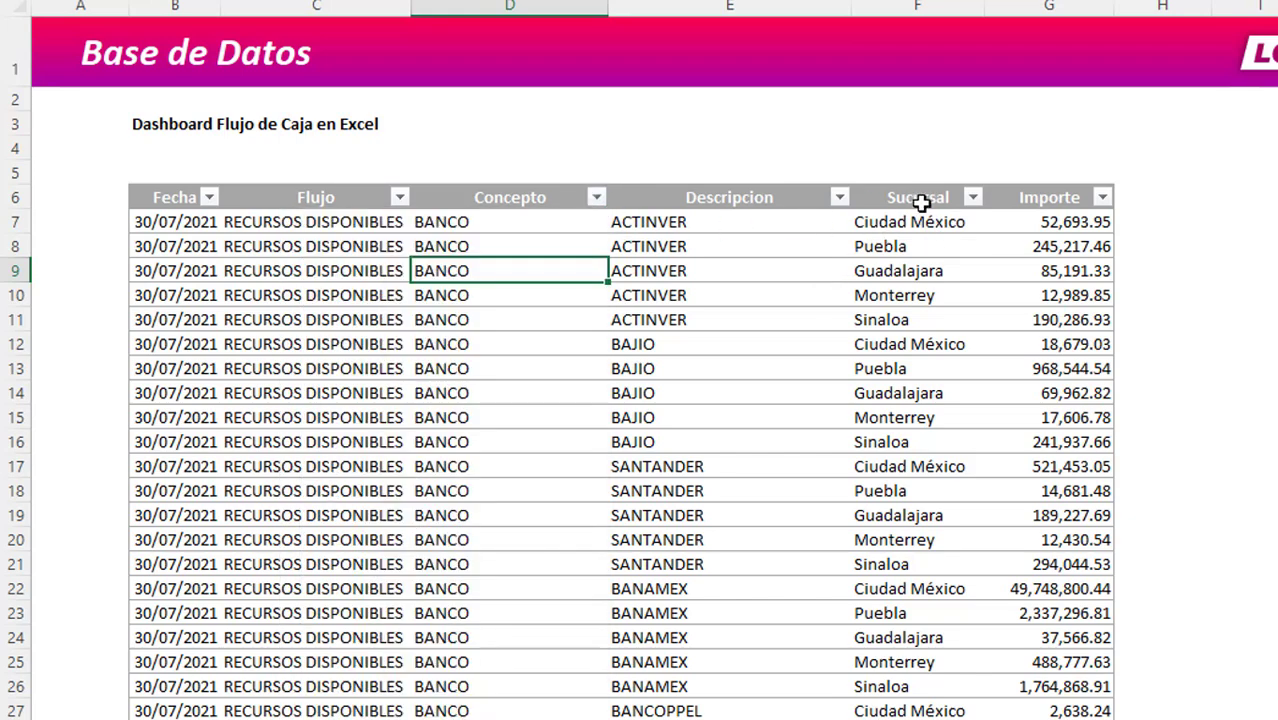
pyautogui.click(972, 197)
pyautogui.click(1018, 328)
# - Inspect Sinaloa's ACTINVER amount and browse the database records
pyautogui.click(1018, 328)
pyautogui.scroll(-1, 973, 394)
pyautogui.scroll(-10, 973, 394)
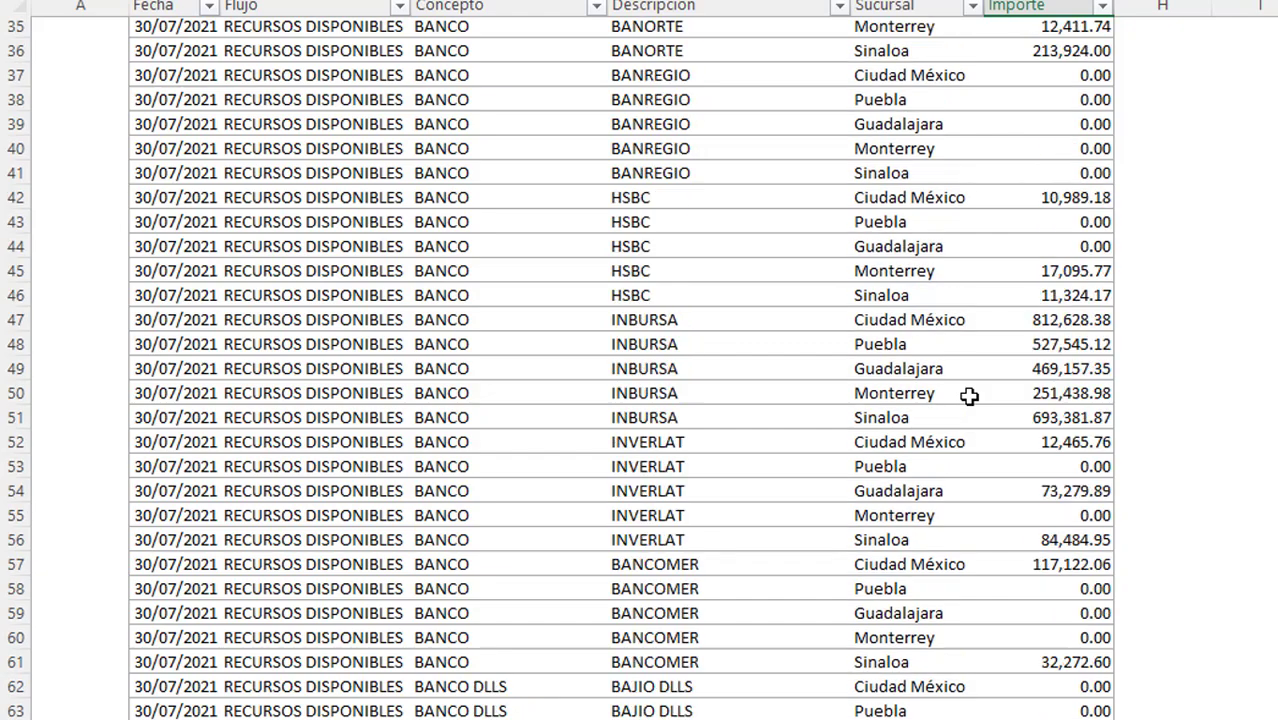
pyautogui.scroll(-13, 970, 400)
pyautogui.scroll(5, 961, 400)
pyautogui.scroll(10, 961, 400)
pyautogui.scroll(9, 713, 391)
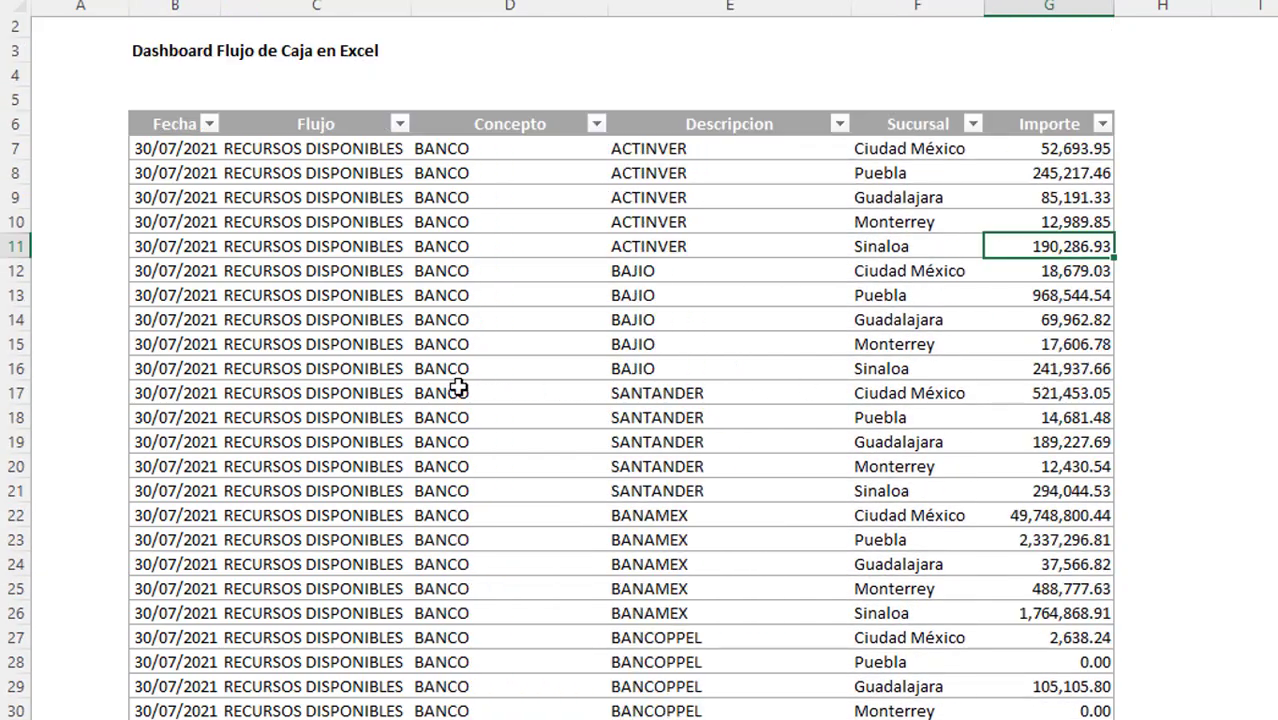
pyautogui.scroll(1, 456, 385)
# - View the pivot table sheet, then move on to the Graficas sheet
pyautogui.hotkey('ctrl', 'pagedown')
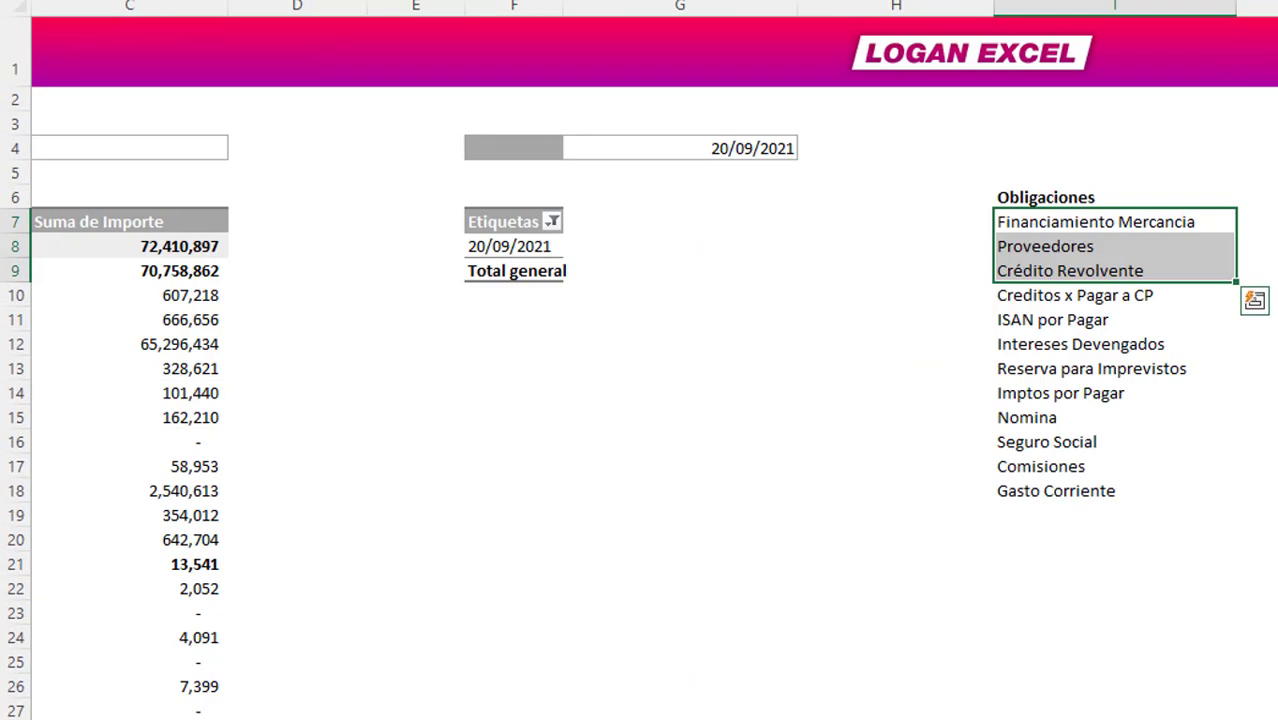
pyautogui.hscroll(-2, 692, 716)
pyautogui.hotkey('ctrl', 'pagedown')
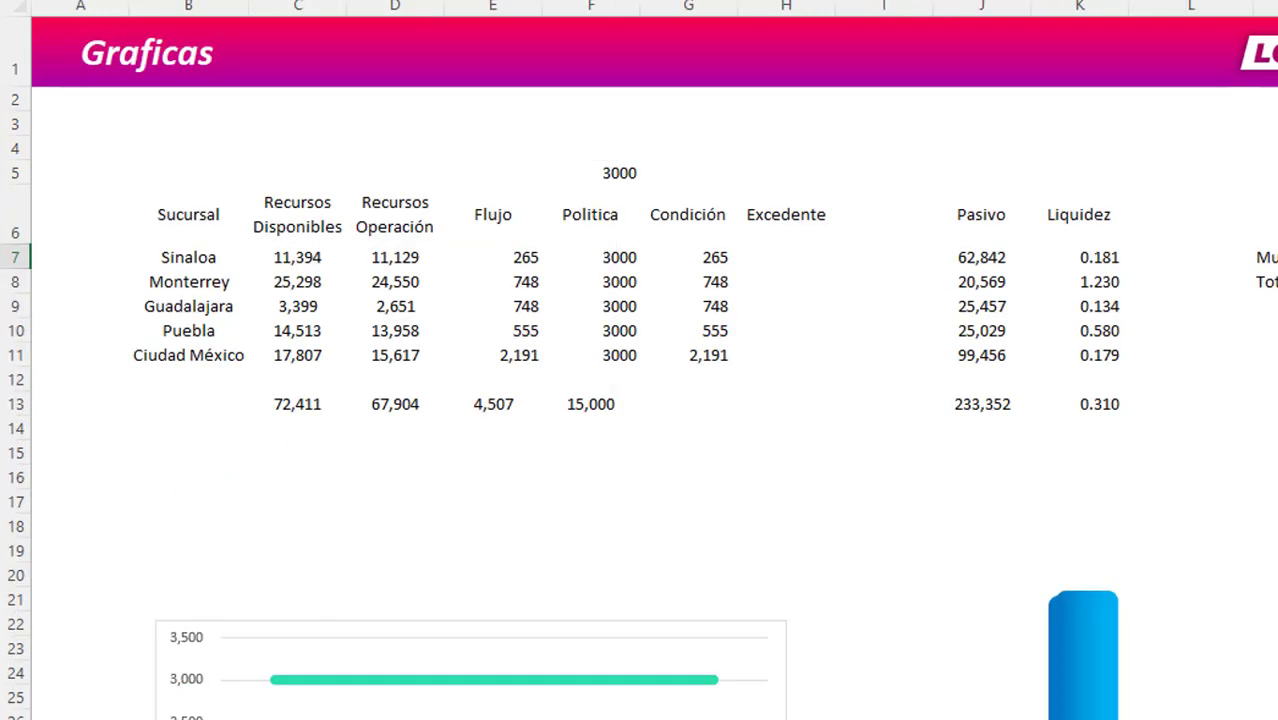